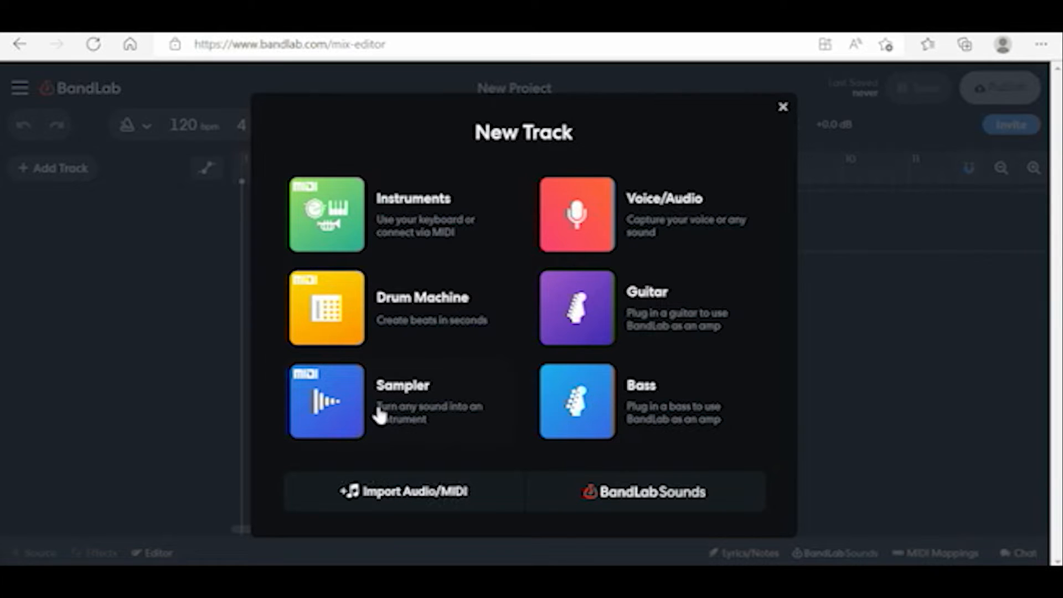
# - Add a Sampler track and record a short microphone sample onto pad V
pyautogui.click(323, 401)
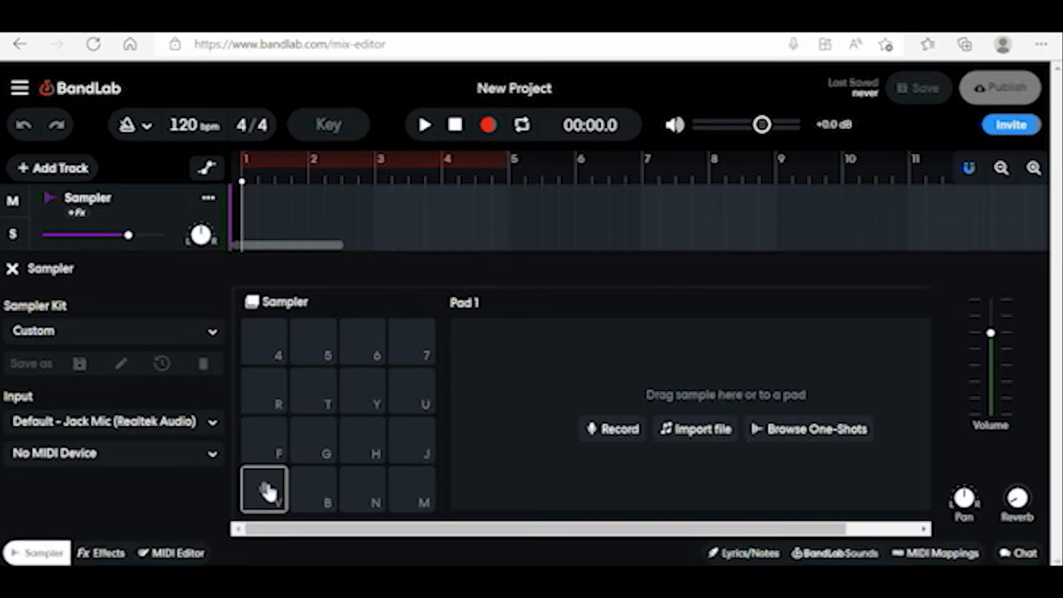
pyautogui.click(613, 431)
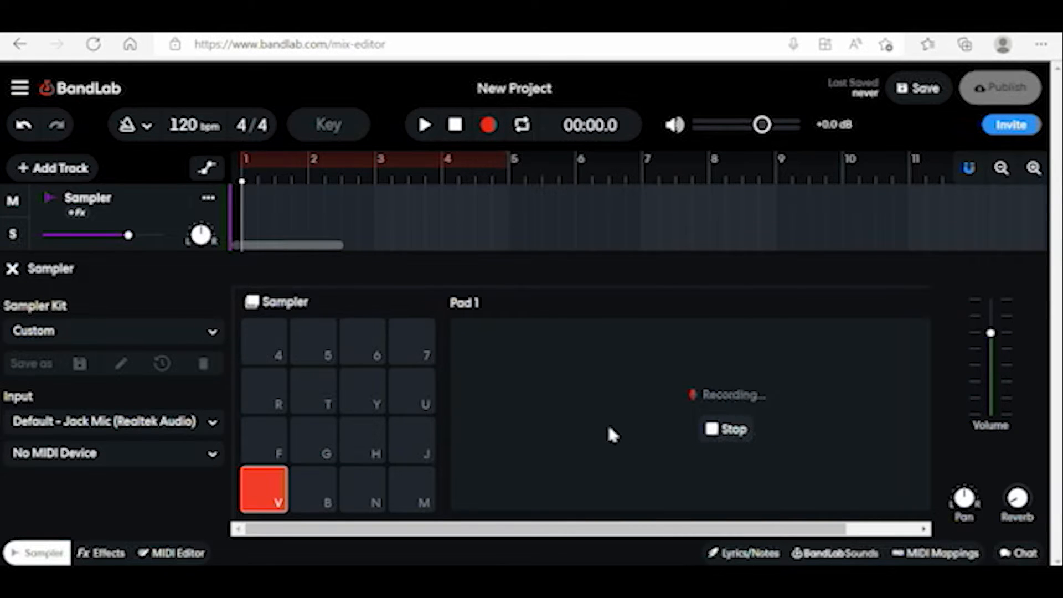
pyautogui.click(724, 430)
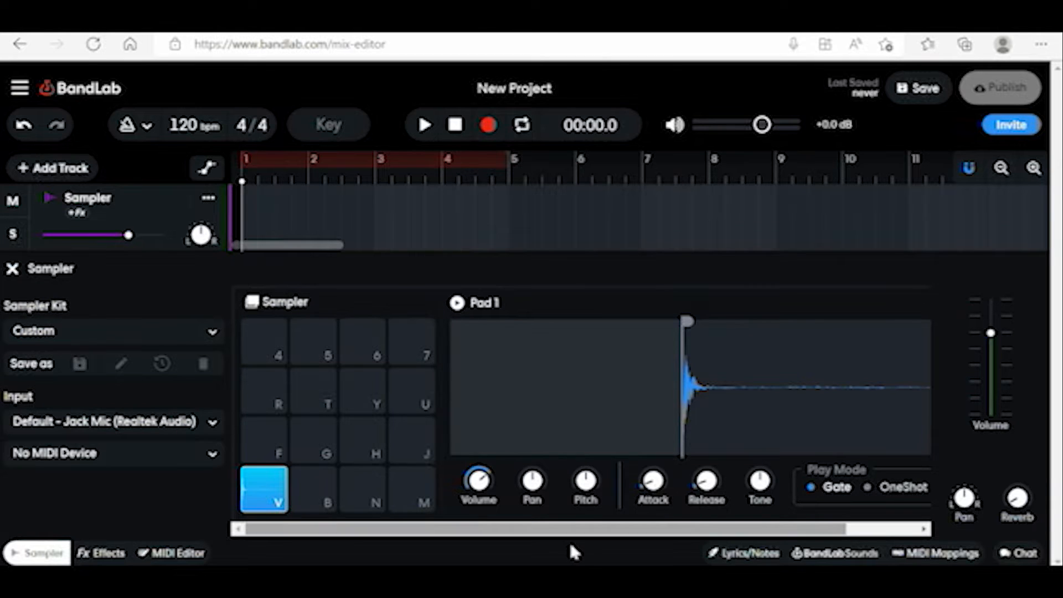
# - Audition the pad V sample and trim its end to just after the hit fades out
pyautogui.click(266, 492)
pyautogui.click(266, 492)
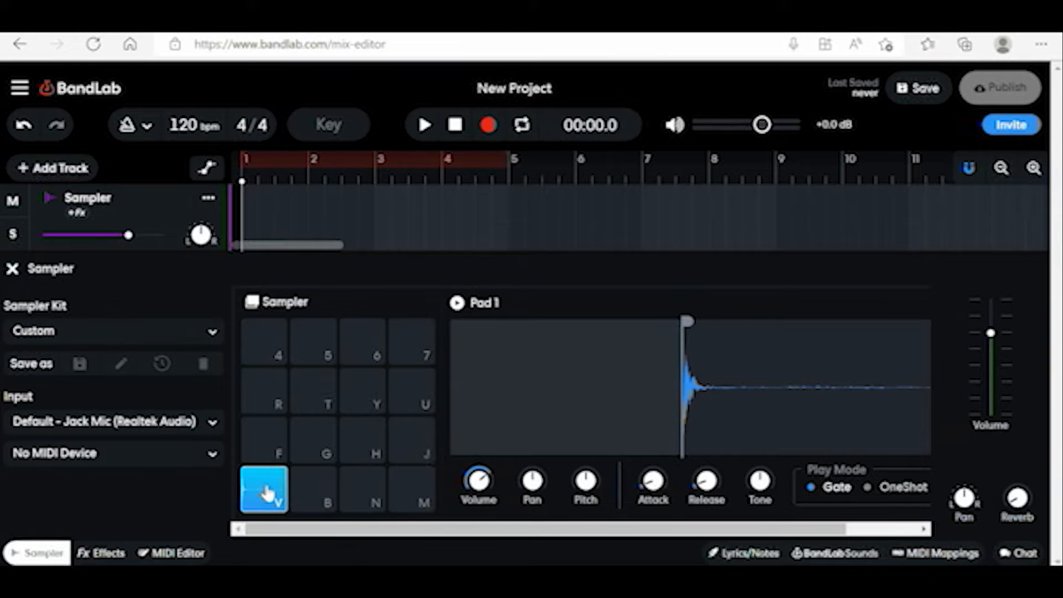
pyautogui.click(266, 492)
pyautogui.hscroll(3, 489, 515)
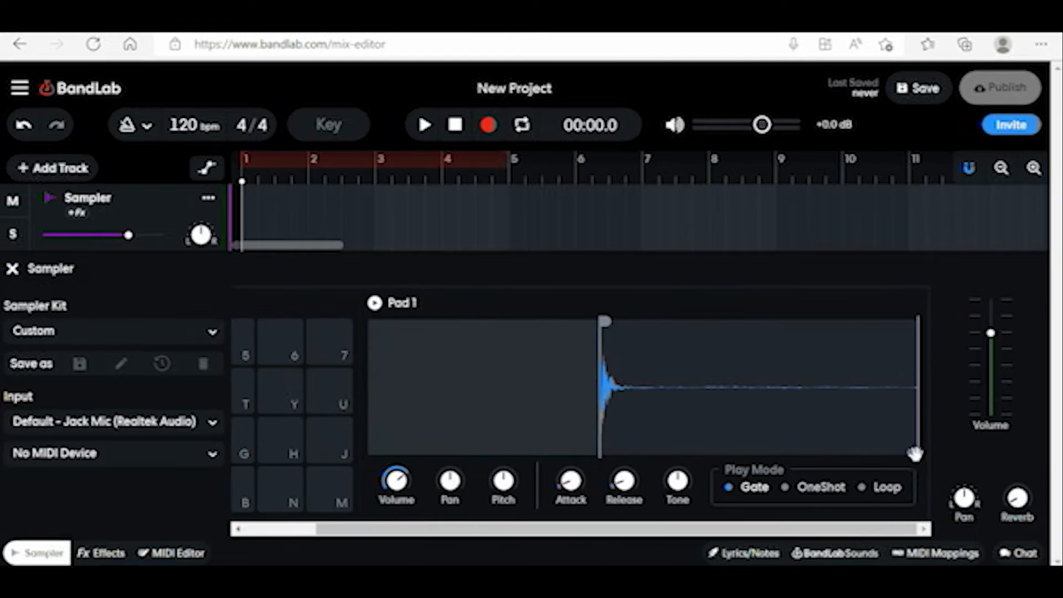
pyautogui.moveTo(915, 455); pyautogui.dragTo(629, 455)
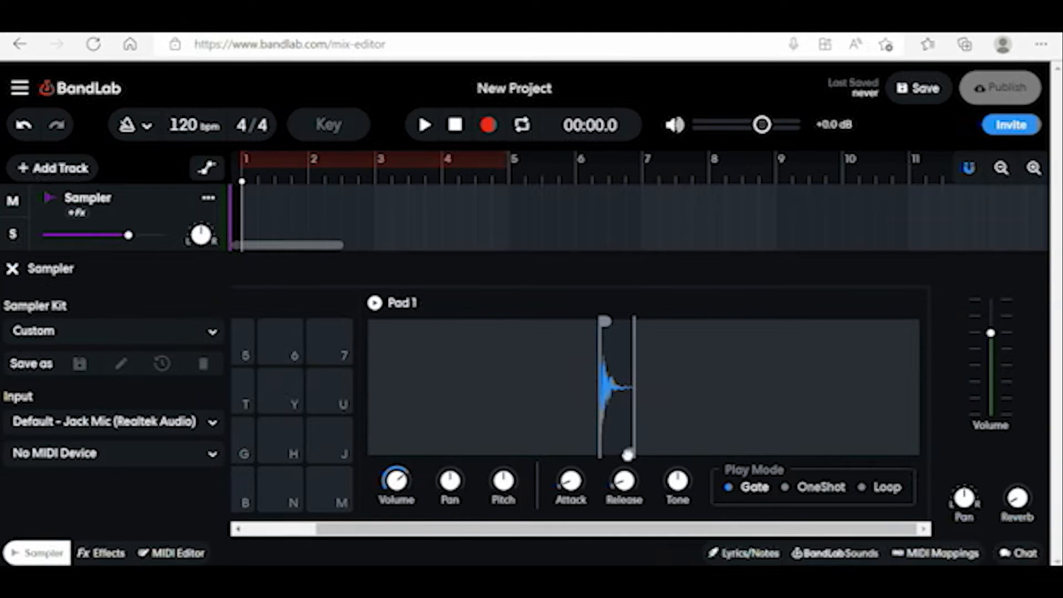
pyautogui.moveTo(627, 455); pyautogui.dragTo(622, 455)
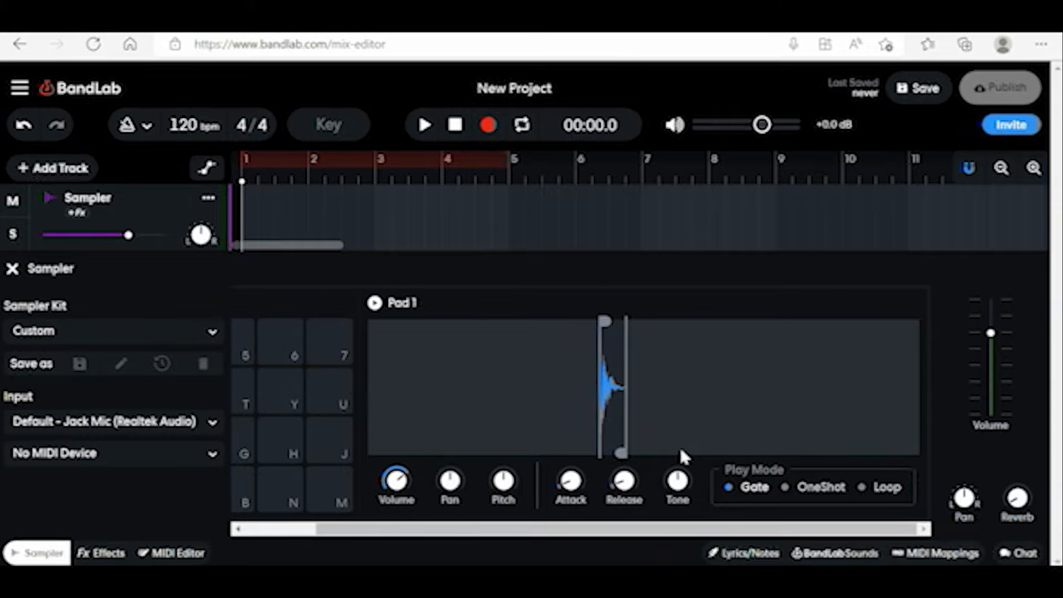
pyautogui.press('v')
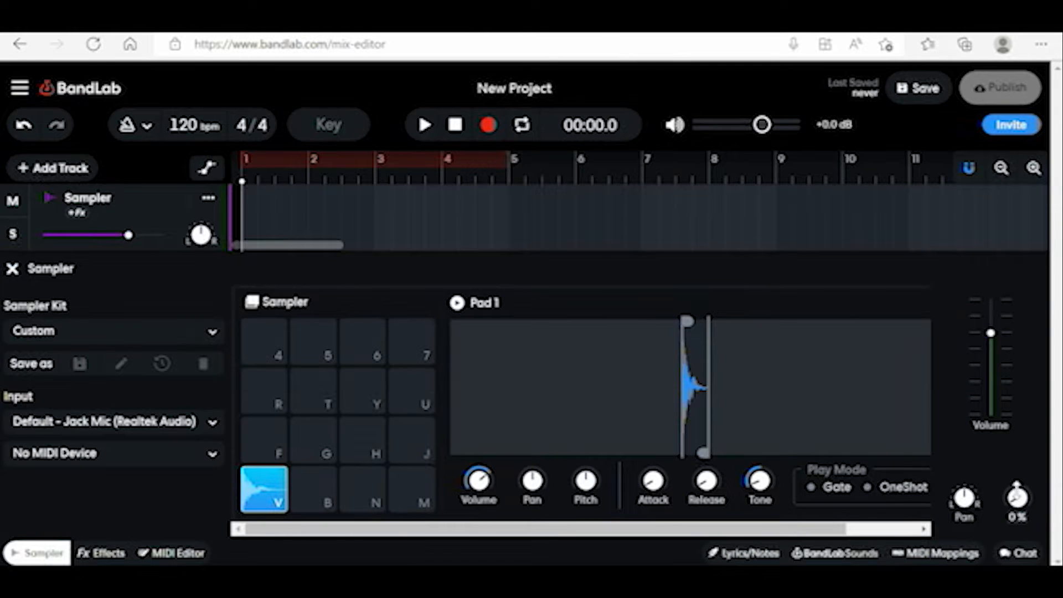
# - Raise the Sampler's reverb from zero in several stages, playing pad V to hear each setting
pyautogui.moveTo(1017, 492); pyautogui.dragTo(1025, 459)
pyautogui.press('v')
pyautogui.moveTo(1013, 497); pyautogui.dragTo(1047, 408)
pyautogui.press('v')
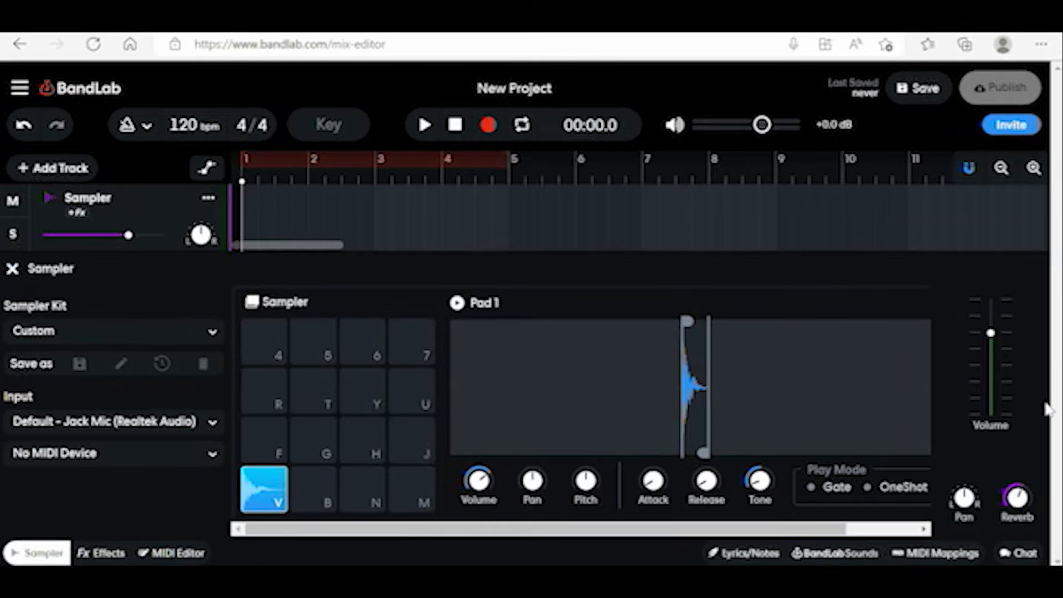
pyautogui.press('v')
pyautogui.press('v')
pyautogui.moveTo(1021, 493); pyautogui.dragTo(1022, 460)
pyautogui.press('v')
# - Try a tighter end point for the pad V sample, then extend it back to where the hit has decayed
pyautogui.moveTo(698, 454); pyautogui.dragTo(686, 454)
pyautogui.press('v')
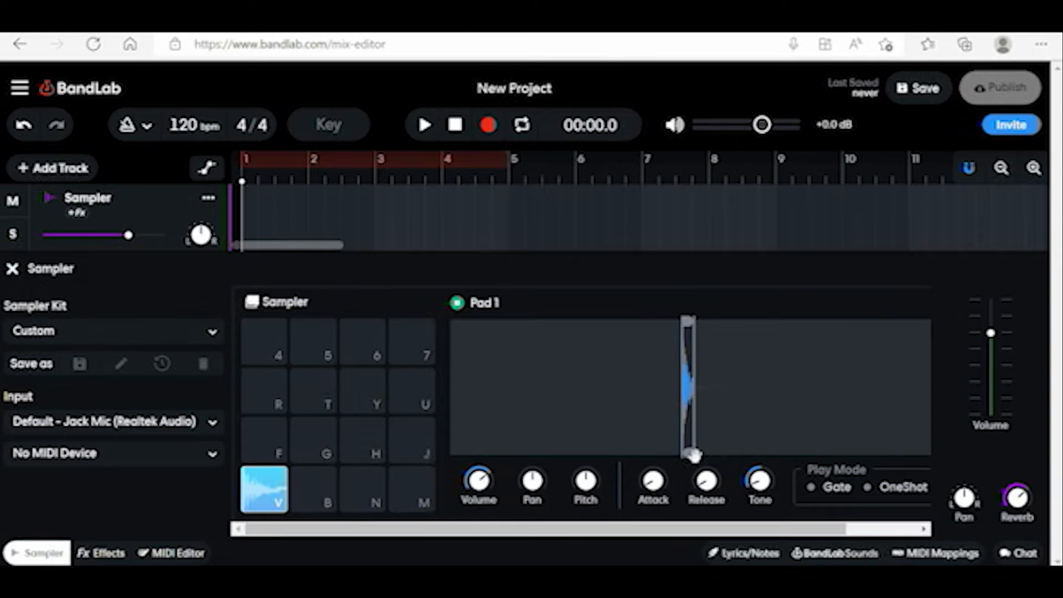
pyautogui.moveTo(693, 454); pyautogui.dragTo(703, 453)
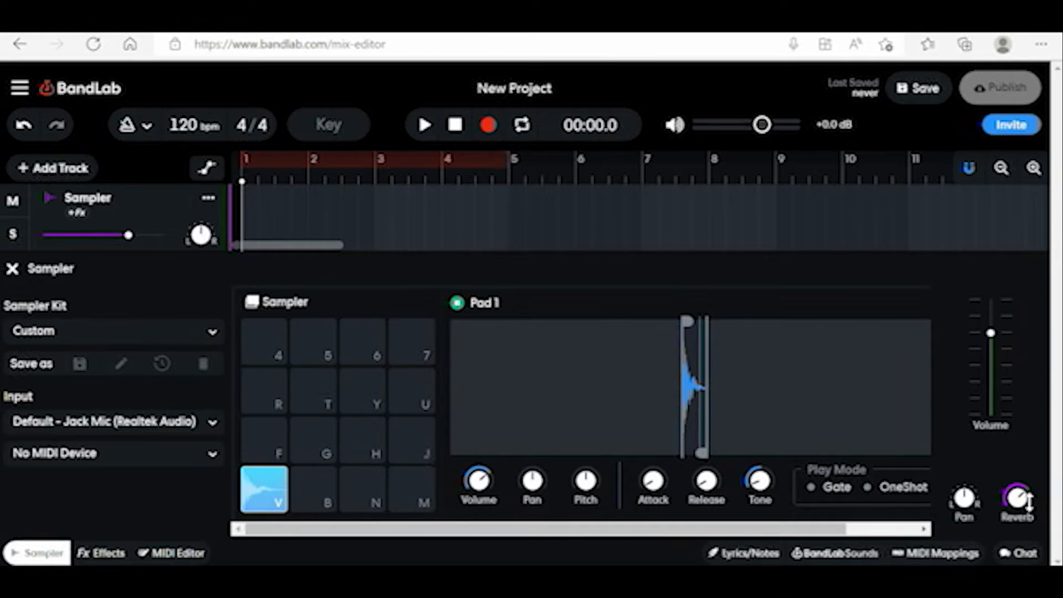
# - Try a stronger reverb on the Sampler, reduce it to 59%, and audition pad V repeatedly
pyautogui.moveTo(1021, 498); pyautogui.dragTo(1041, 416)
pyautogui.press('v')
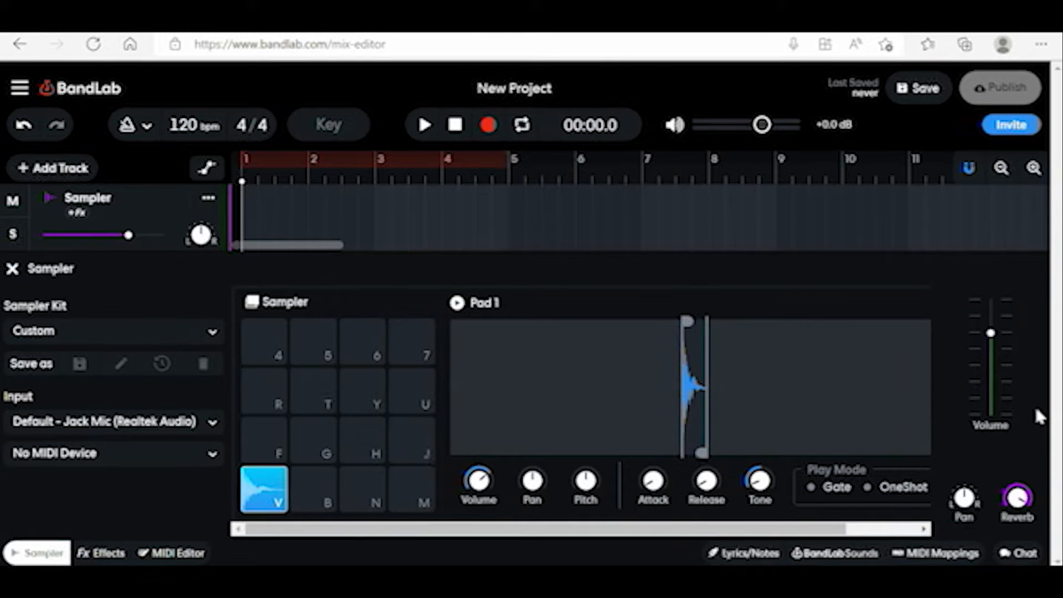
pyautogui.press('v')
pyautogui.press('v')
pyautogui.moveTo(1022, 498); pyautogui.dragTo(1026, 573)
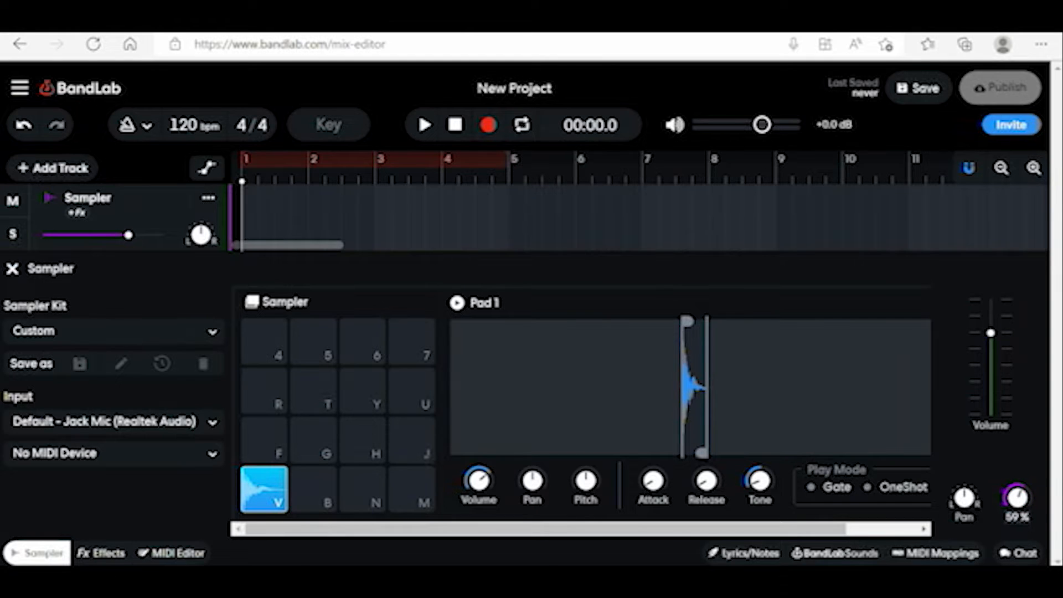
pyautogui.press('v')
pyautogui.press('v')
pyautogui.press('v')
pyautogui.press('v')
pyautogui.press('v')
# - Set pad V's play mode to OneShot and test the pad
pyautogui.click(867, 493)
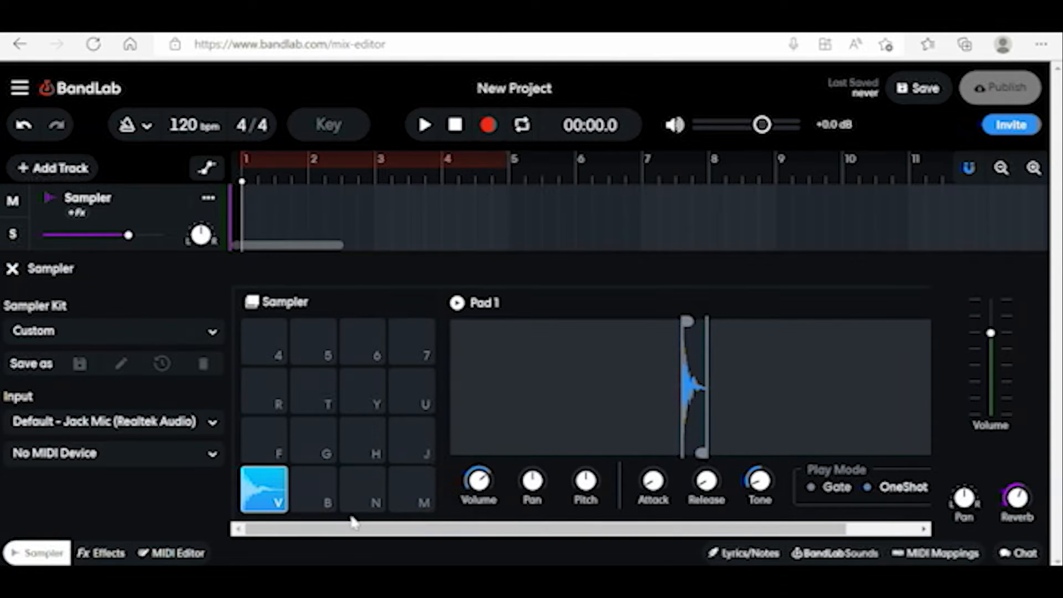
pyautogui.click(264, 503)
pyautogui.click(265, 503)
# - Record a second microphone sample onto the empty pad B
pyautogui.click(312, 487)
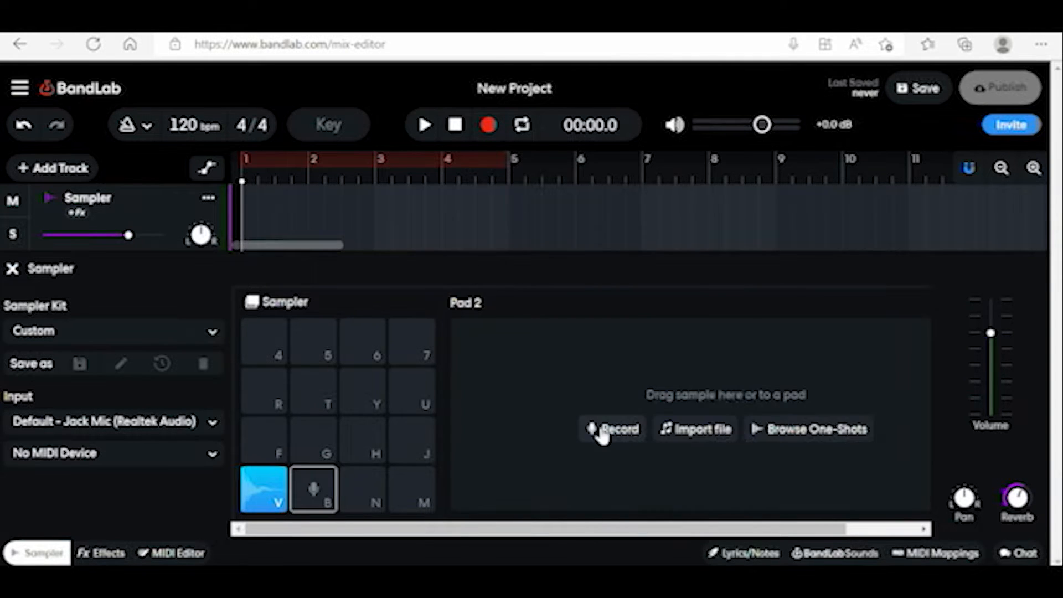
pyautogui.click(602, 435)
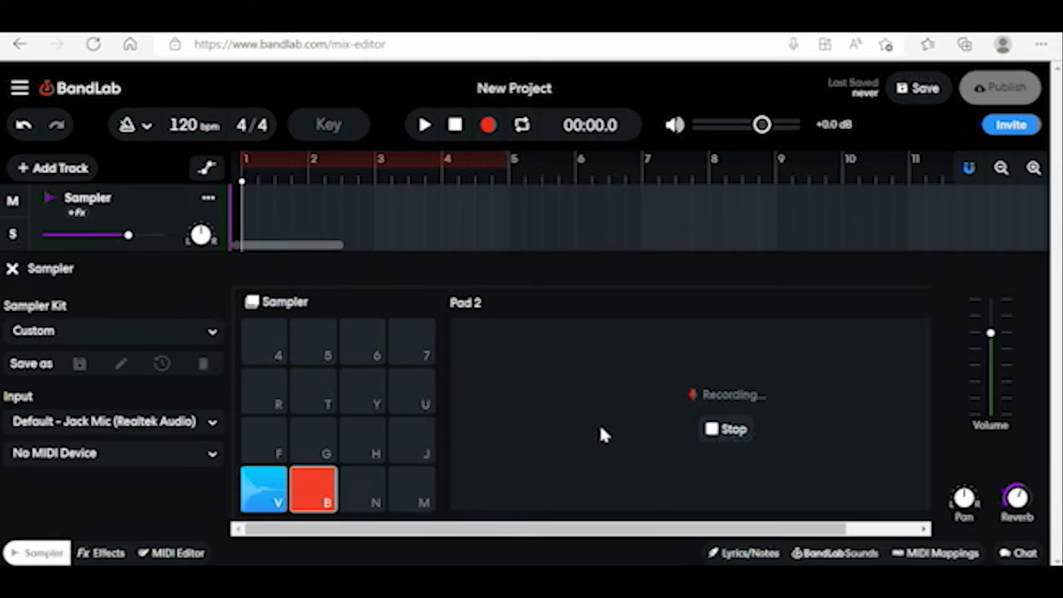
pyautogui.click(723, 434)
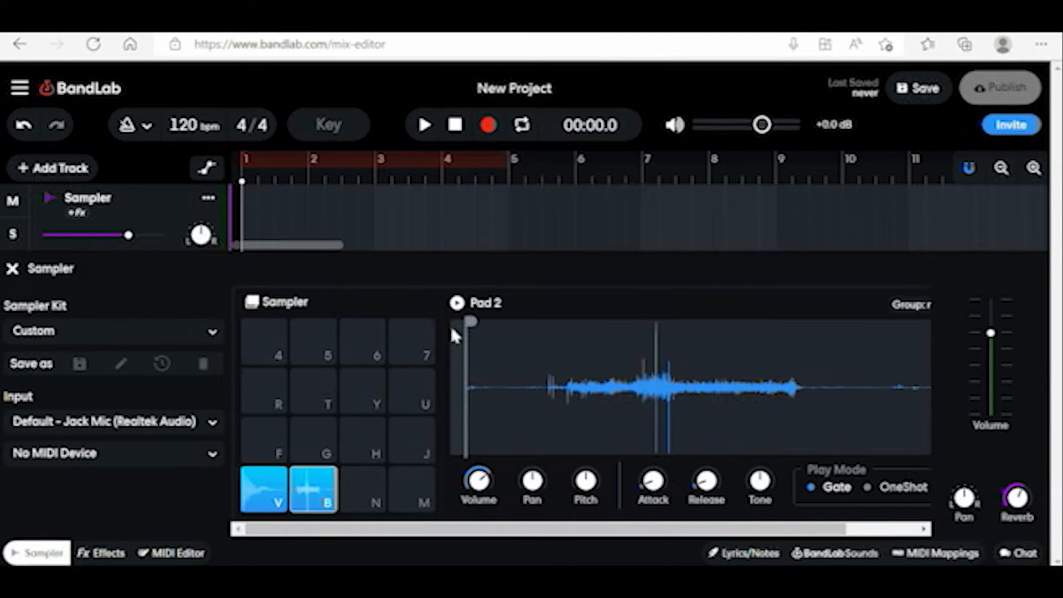
# - Trim the pad B sample to the steady sound between the loud peak and the closing silence, and audition it
pyautogui.moveTo(473, 326); pyautogui.dragTo(578, 329)
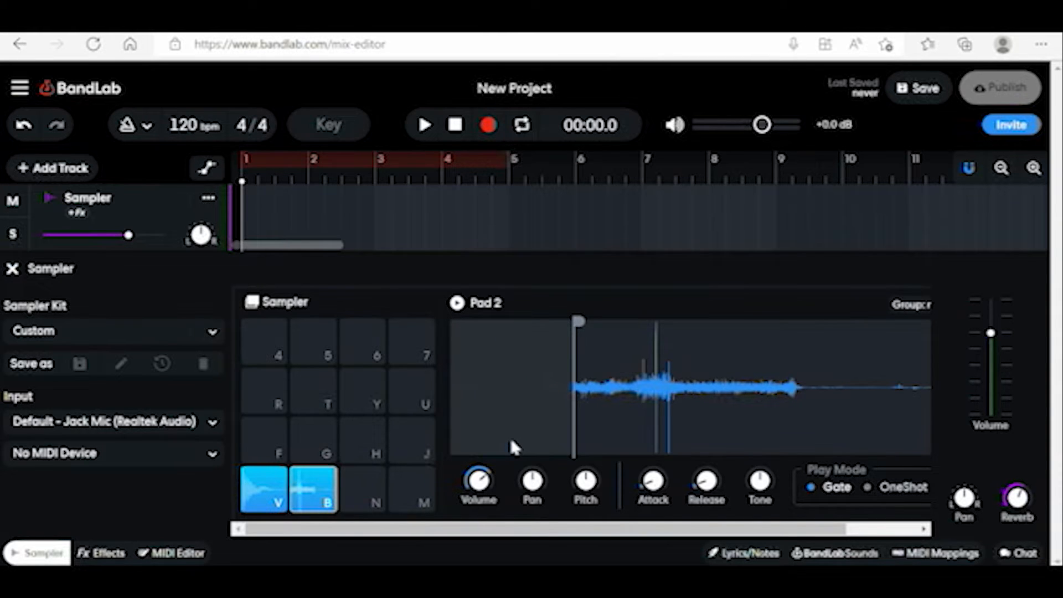
pyautogui.press('b')
pyautogui.moveTo(626, 530); pyautogui.dragTo(820, 533)
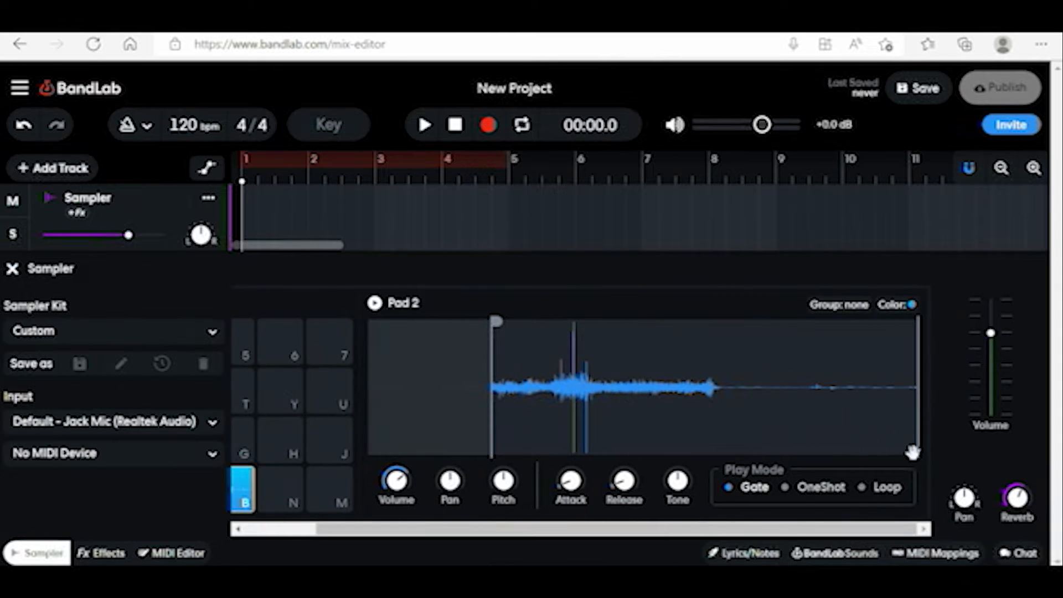
pyautogui.moveTo(913, 452); pyautogui.dragTo(698, 444)
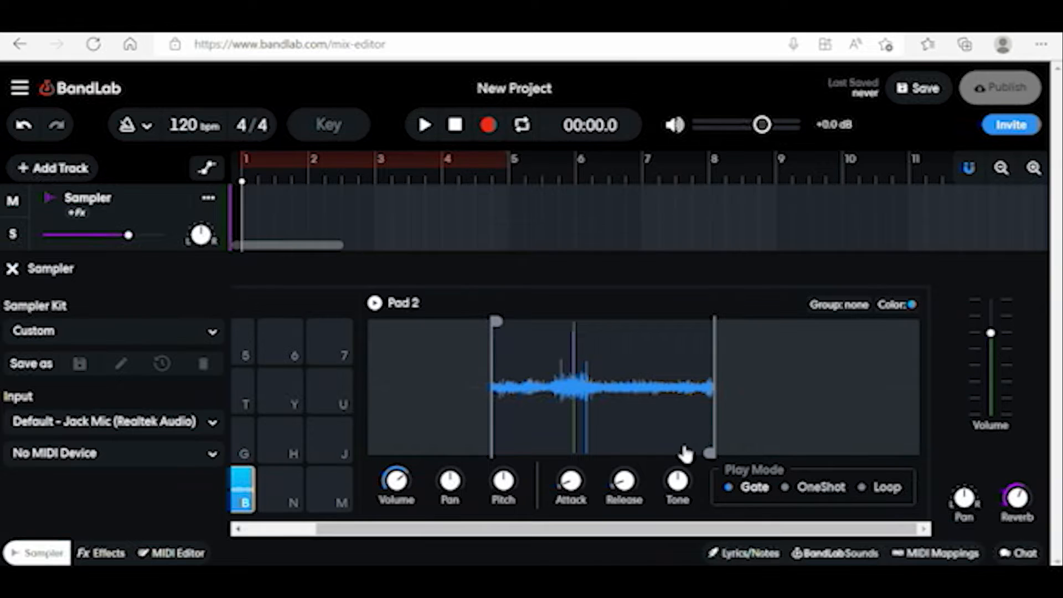
pyautogui.press('b')
pyautogui.moveTo(496, 323); pyautogui.dragTo(591, 332)
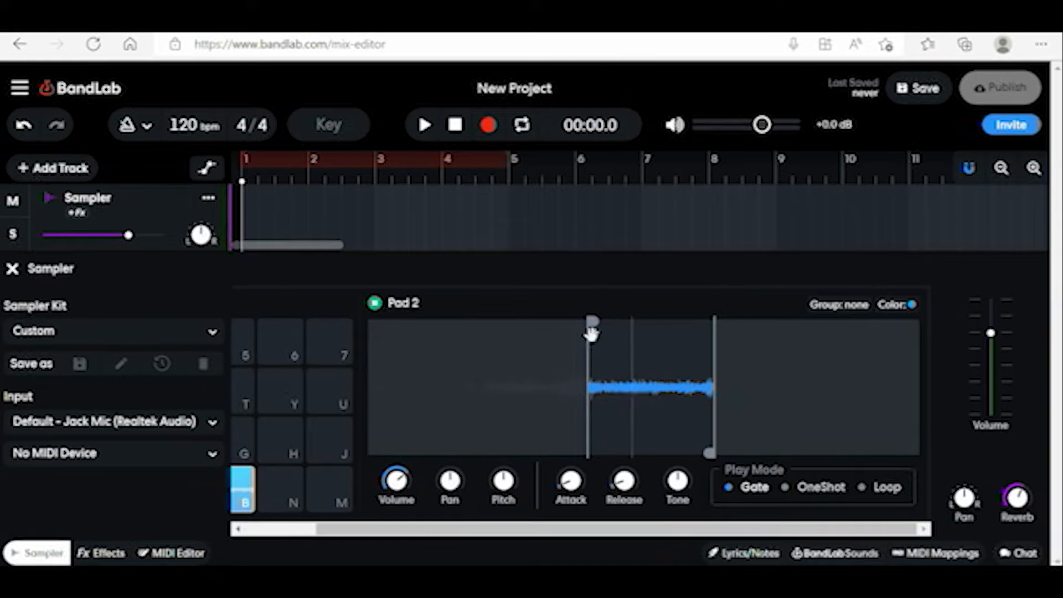
pyautogui.press('b')
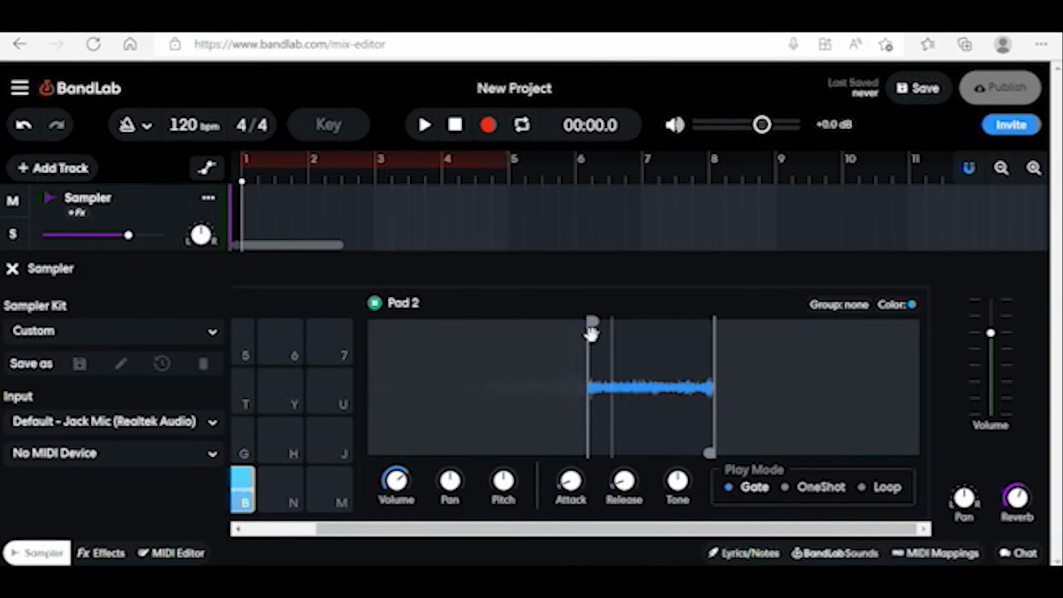
# - Set the Sampler's reverb to 0%
pyautogui.moveTo(1019, 500)
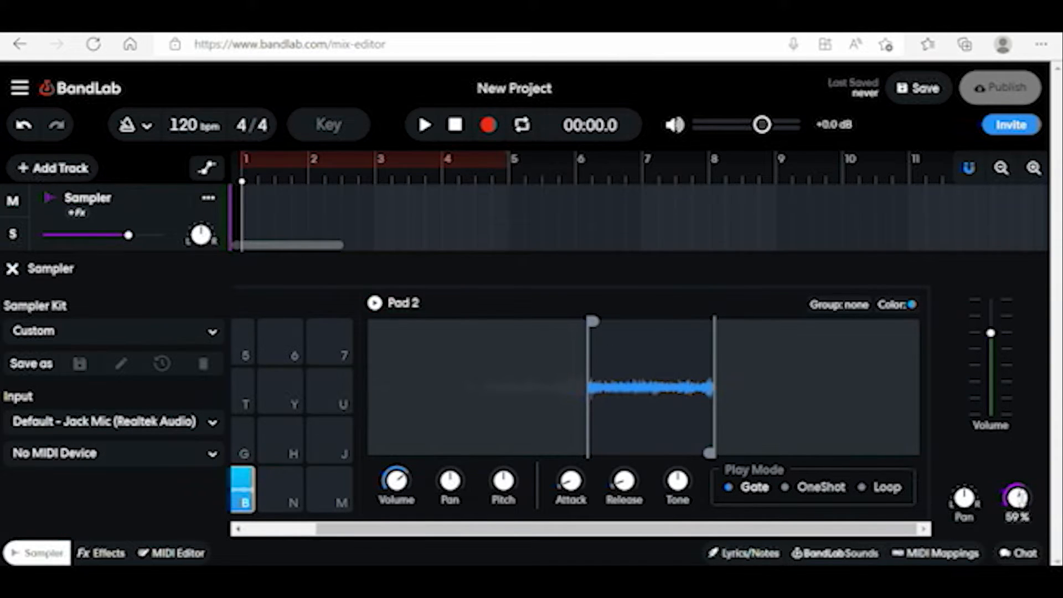
pyautogui.moveTo(1020, 507); pyautogui.dragTo(1016, 570)
pyautogui.moveTo(1016, 502); pyautogui.dragTo(1028, 553)
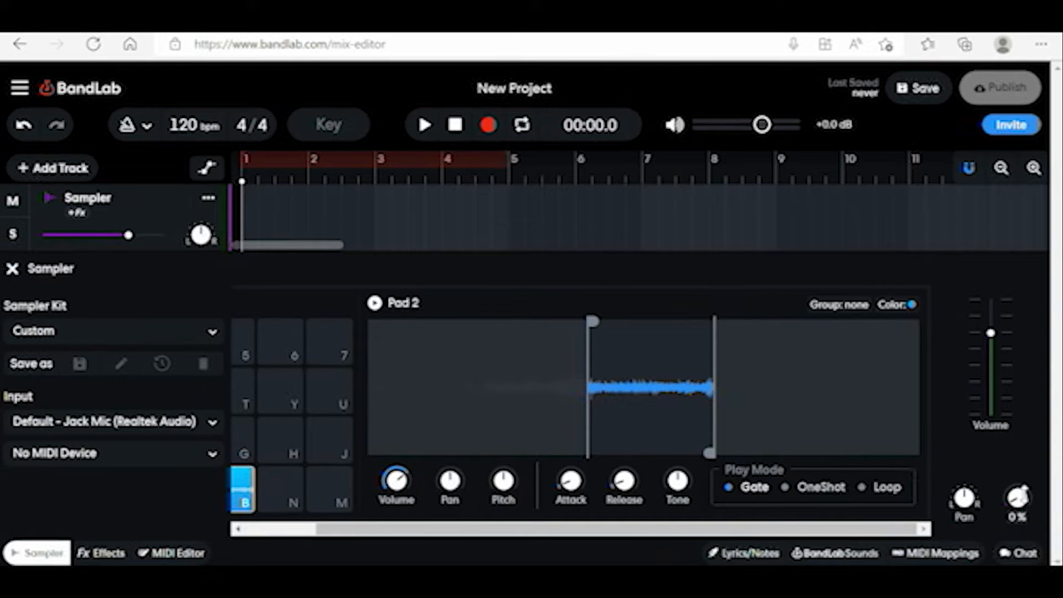
# - Play pads B and V in alternation to hear how the two samples sound together as a beat
pyautogui.press('b')
pyautogui.press('b')
pyautogui.press('b')
pyautogui.press('b')
pyautogui.press('b')
pyautogui.press('v')
pyautogui.press('b')
pyautogui.press('v')
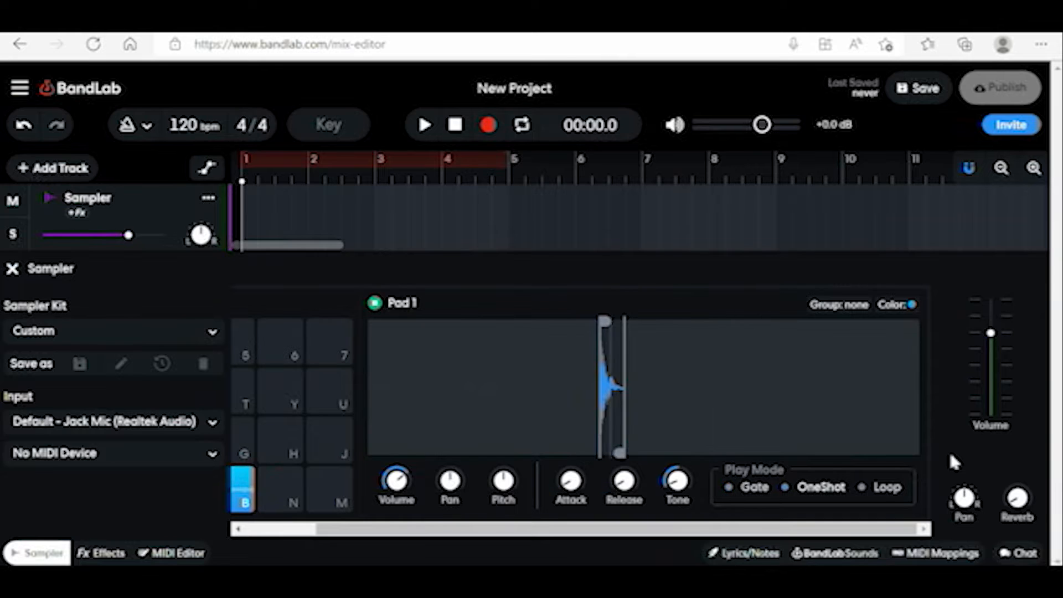
pyautogui.press('b')
pyautogui.press('v')
pyautogui.press('b')
pyautogui.press('b')
pyautogui.press('b')
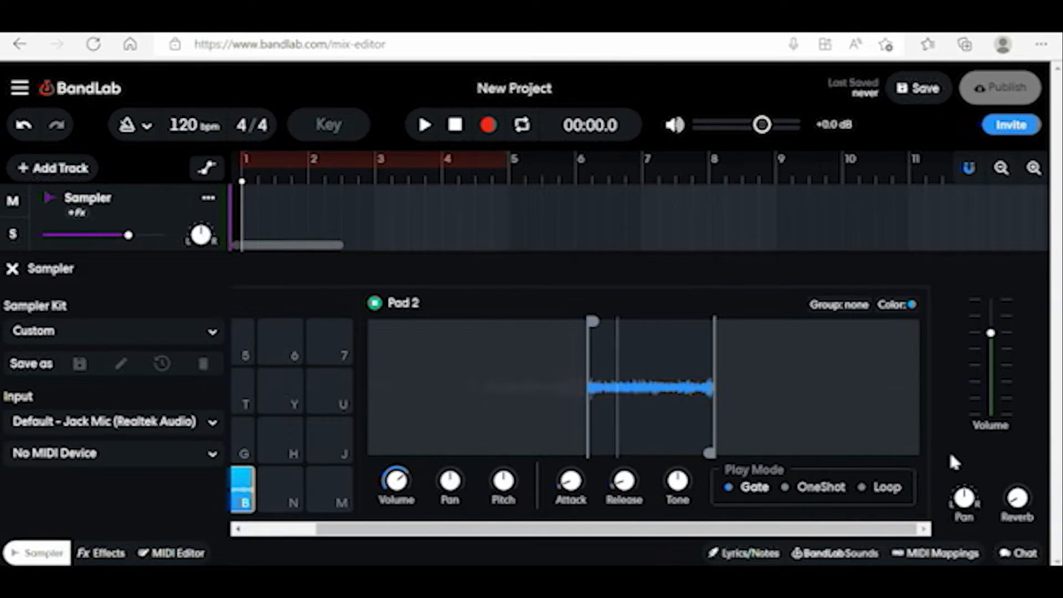
pyautogui.press('b')
pyautogui.press('v')
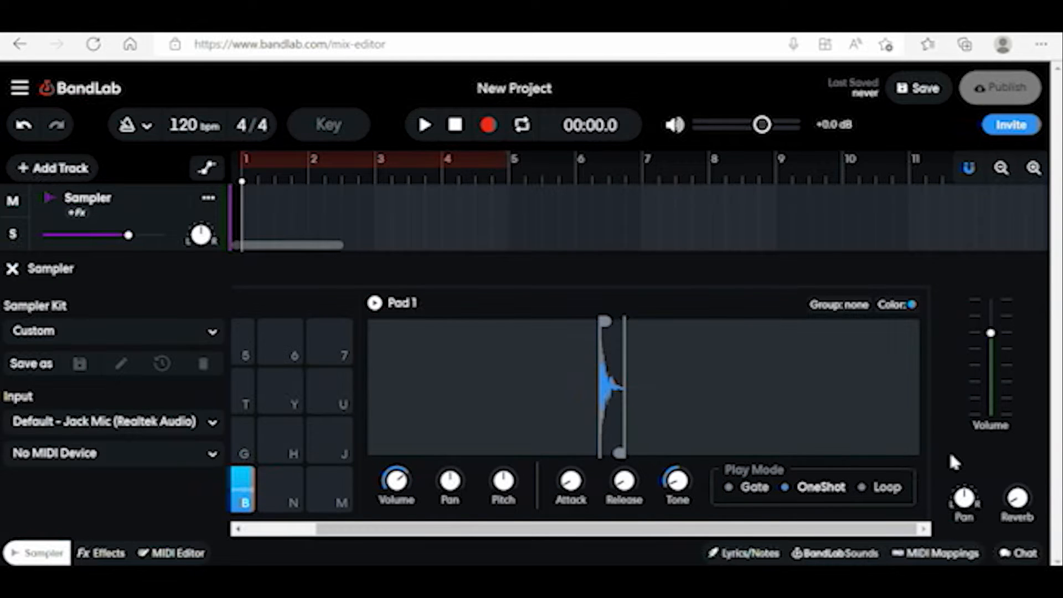
# - Record a third microphone sample of repeated hits onto the empty pad N
pyautogui.press('n')
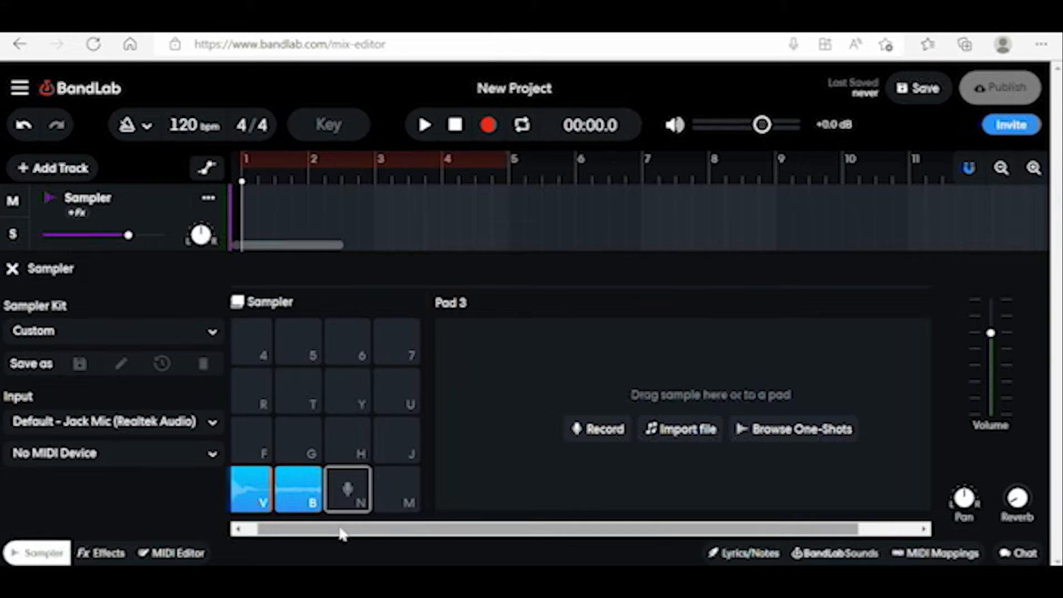
pyautogui.click(591, 430)
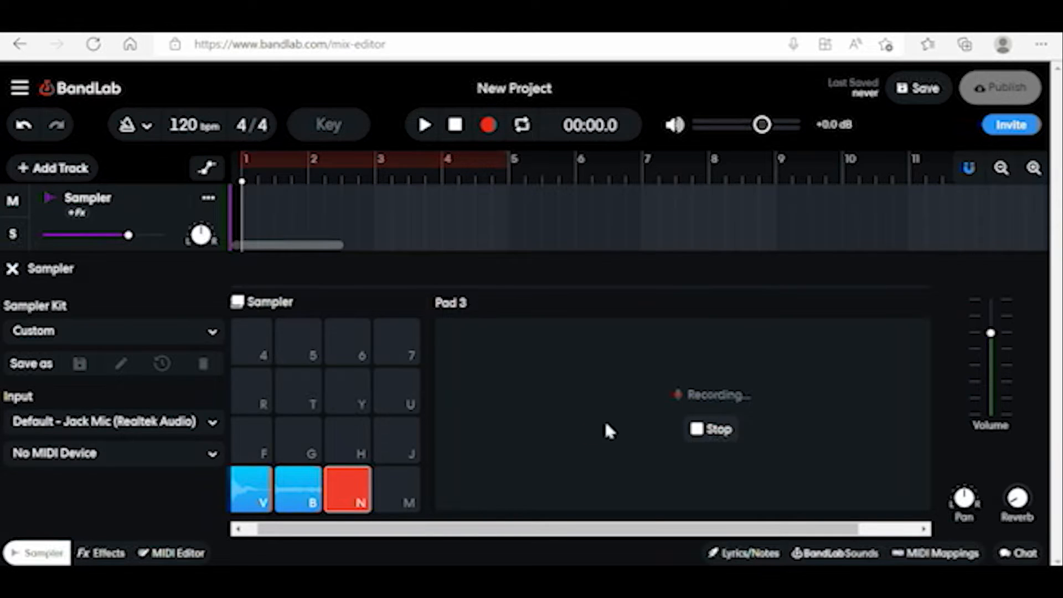
pyautogui.click(695, 430)
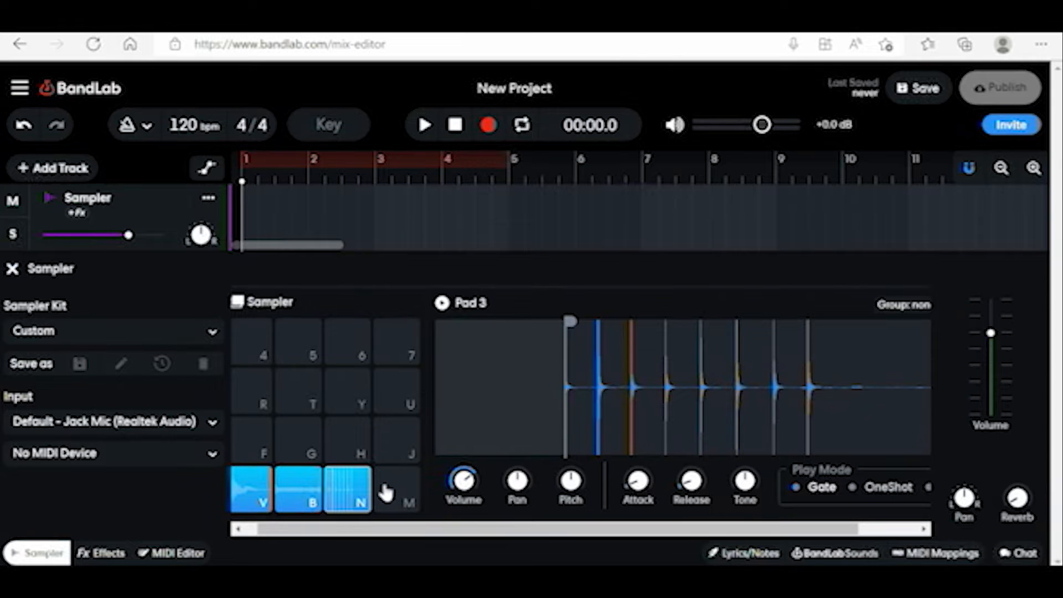
# - Audition the pad N sample and trim its end so that only the first hit remains
pyautogui.press('n')
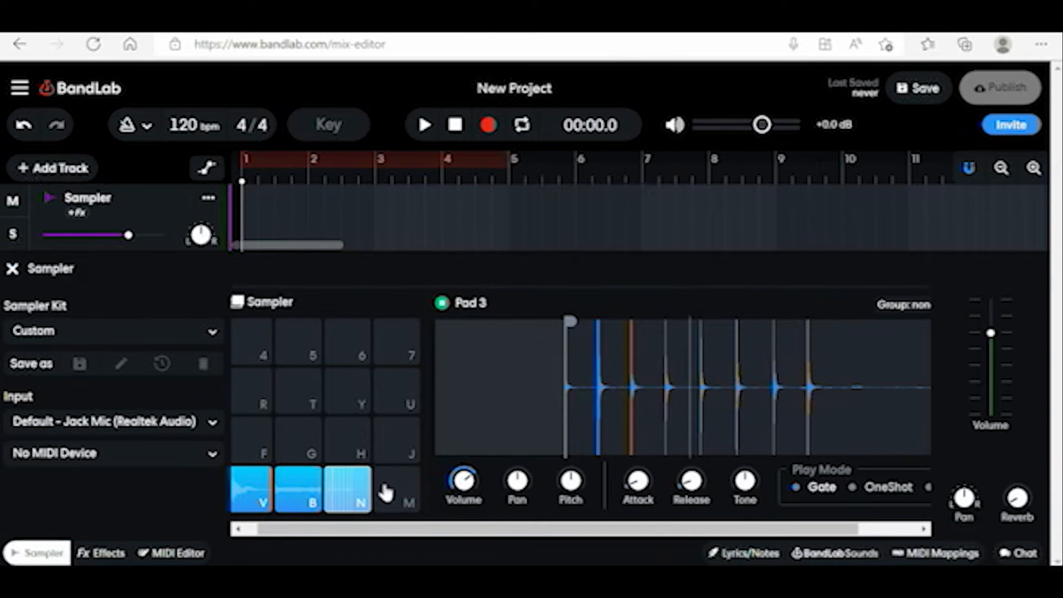
pyautogui.press('n')
pyautogui.press('n')
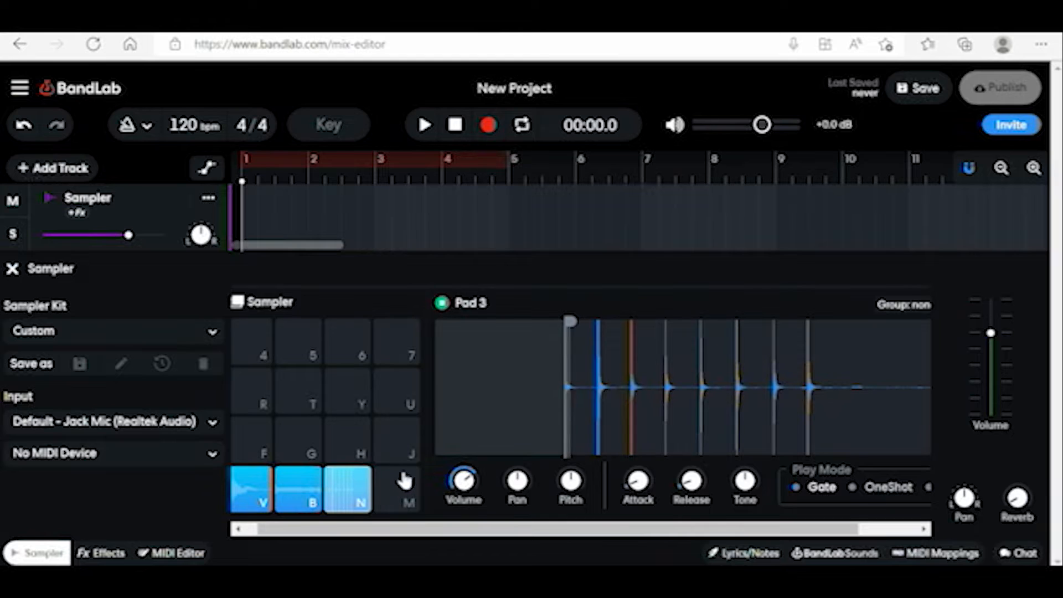
pyautogui.press('n')
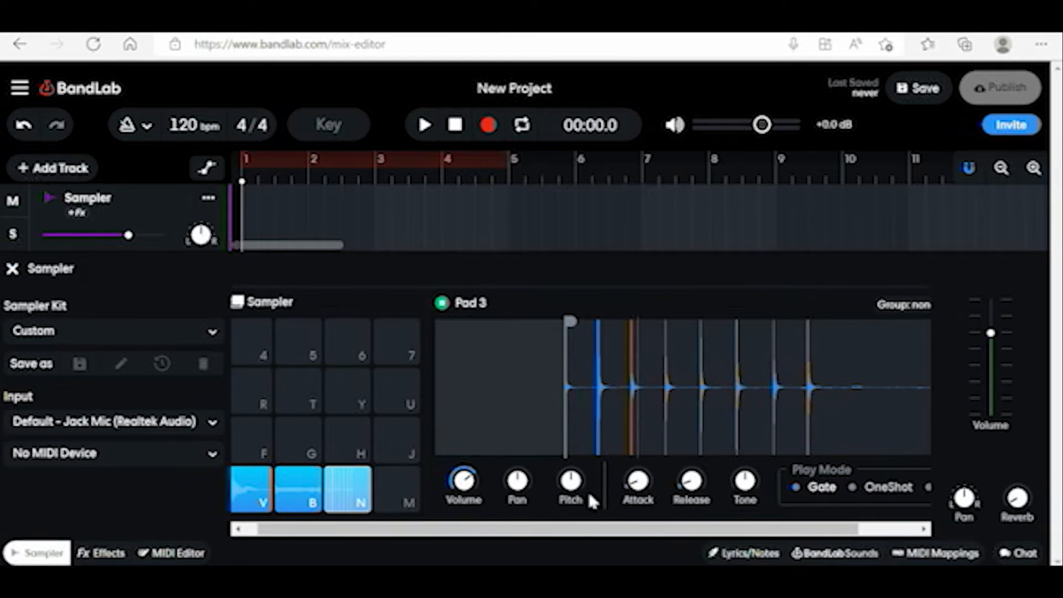
pyautogui.moveTo(574, 532); pyautogui.dragTo(900, 468)
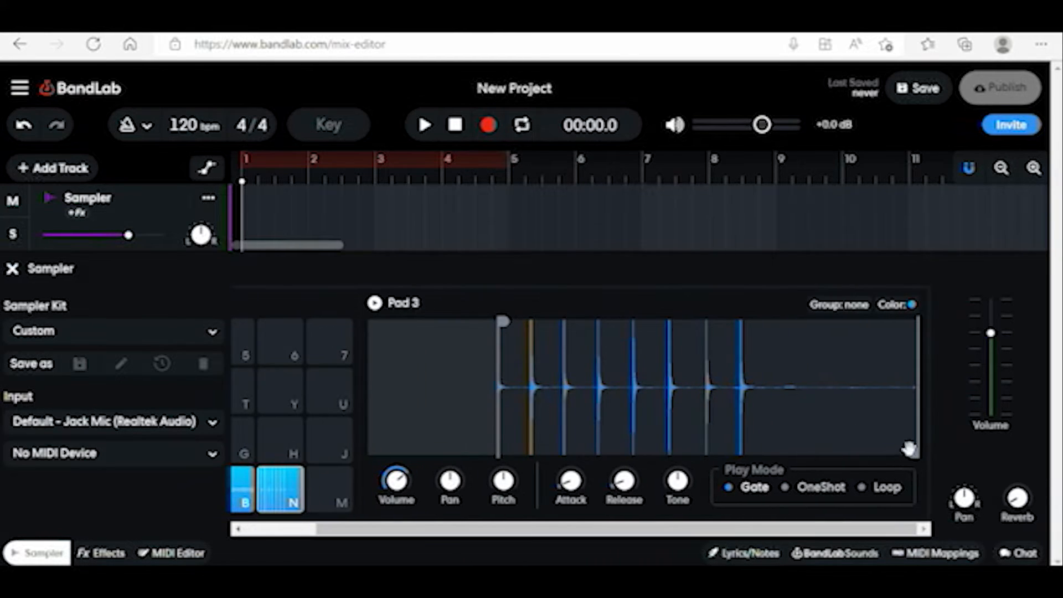
pyautogui.moveTo(677, 448); pyautogui.dragTo(525, 442)
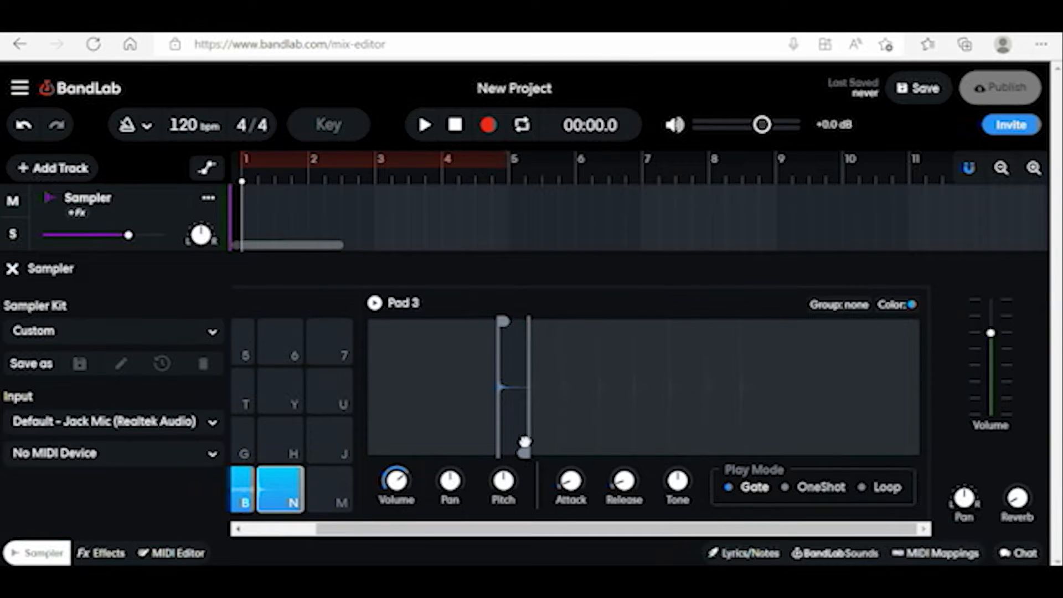
# - Trim the end of the pad N sample slightly tighter around its single hit, auditioning the pad before and after
pyautogui.press('n')
pyautogui.press('n')
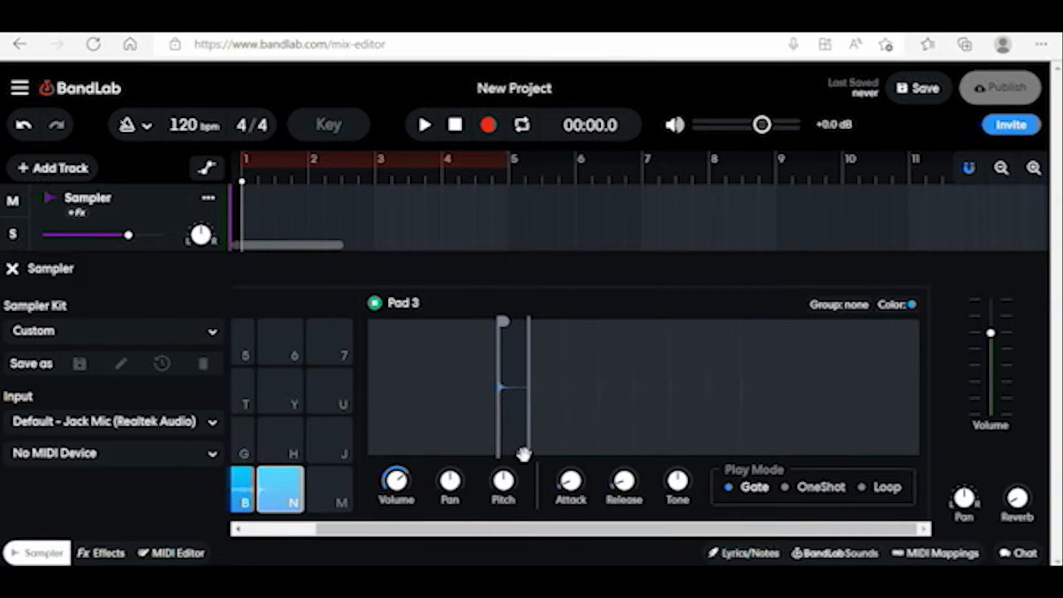
pyautogui.moveTo(520, 455); pyautogui.dragTo(517, 451)
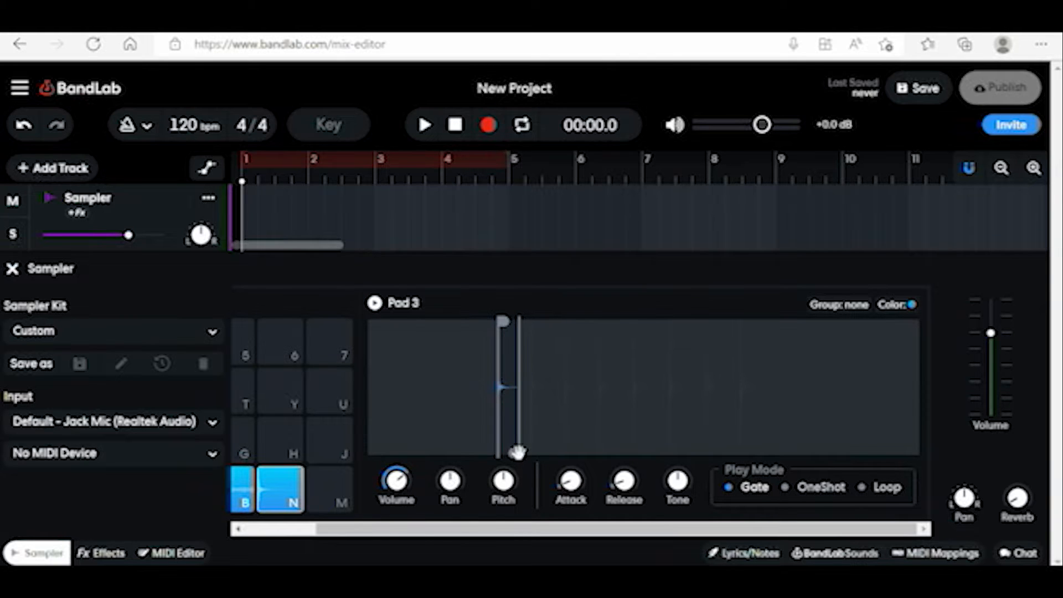
pyautogui.press('n')
pyautogui.press('n')
pyautogui.press('n')
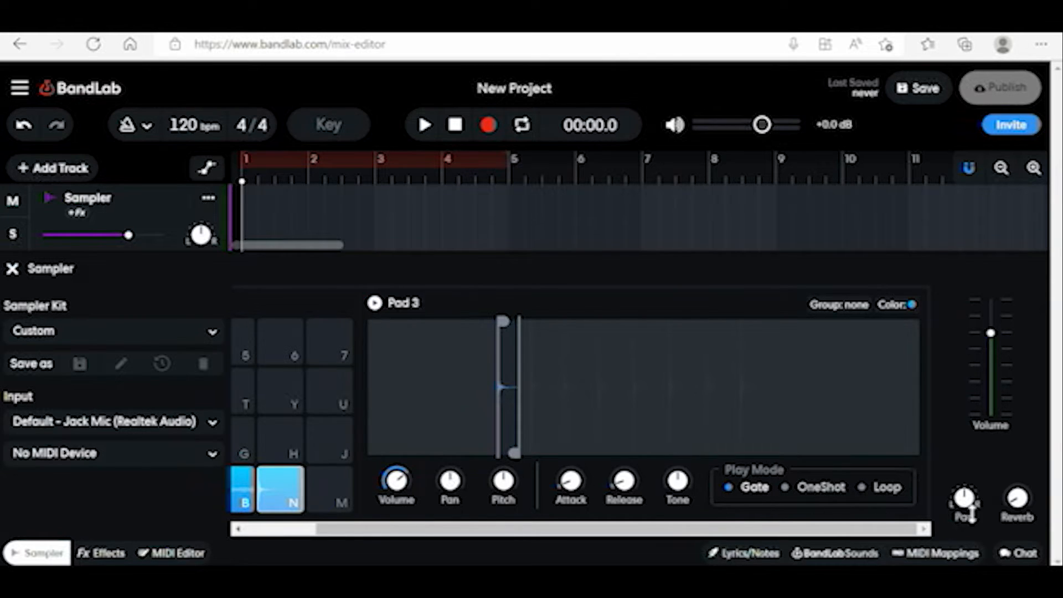
# - Try different amounts of Sampler reverb while auditioning pad N, and return the reverb to zero
pyautogui.press('n')
pyautogui.moveTo(1020, 512); pyautogui.dragTo(1038, 434)
pyautogui.press('n')
pyautogui.moveTo(1015, 494); pyautogui.dragTo(1025, 428)
pyautogui.press('n')
pyautogui.moveTo(1021, 488); pyautogui.dragTo(1026, 418)
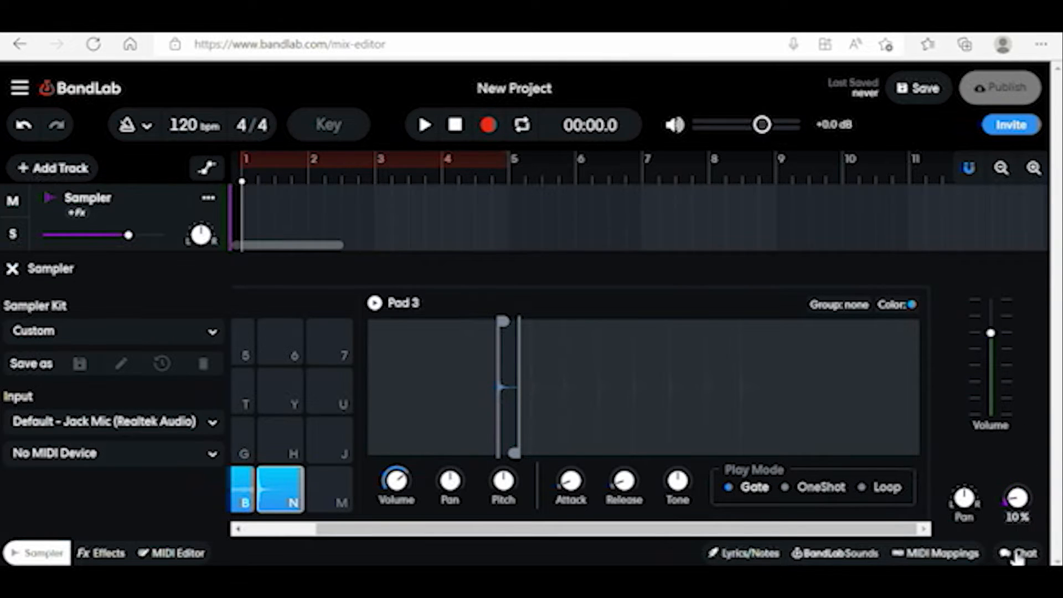
pyautogui.moveTo(1017, 487); pyautogui.dragTo(1021, 535)
# - Copy the pad N sample onto the empty pad M and audition both pads
pyautogui.click(281, 493)
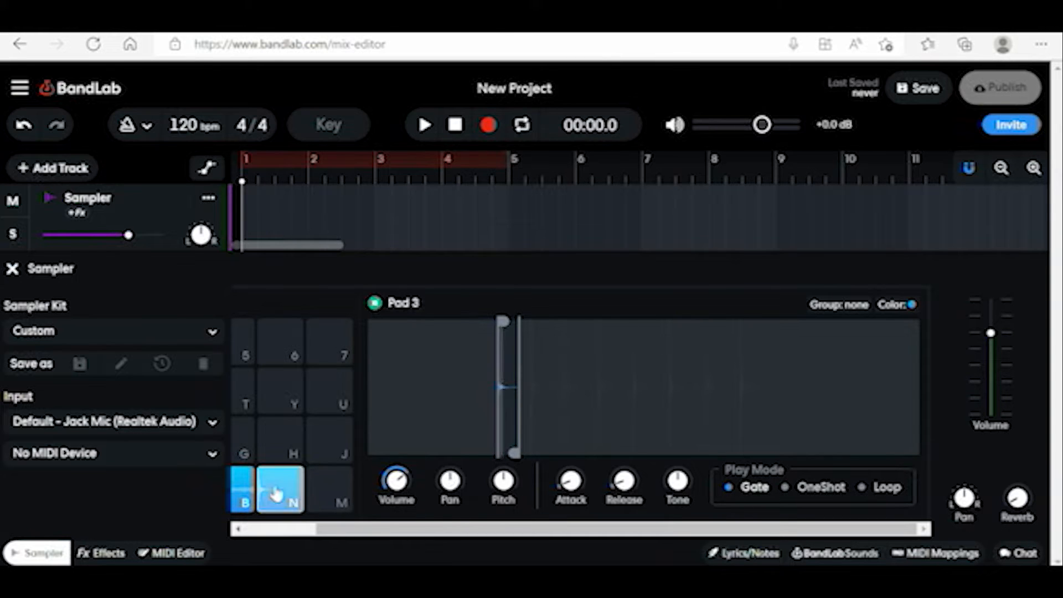
pyautogui.rightClick(277, 492)
pyautogui.click(296, 486)
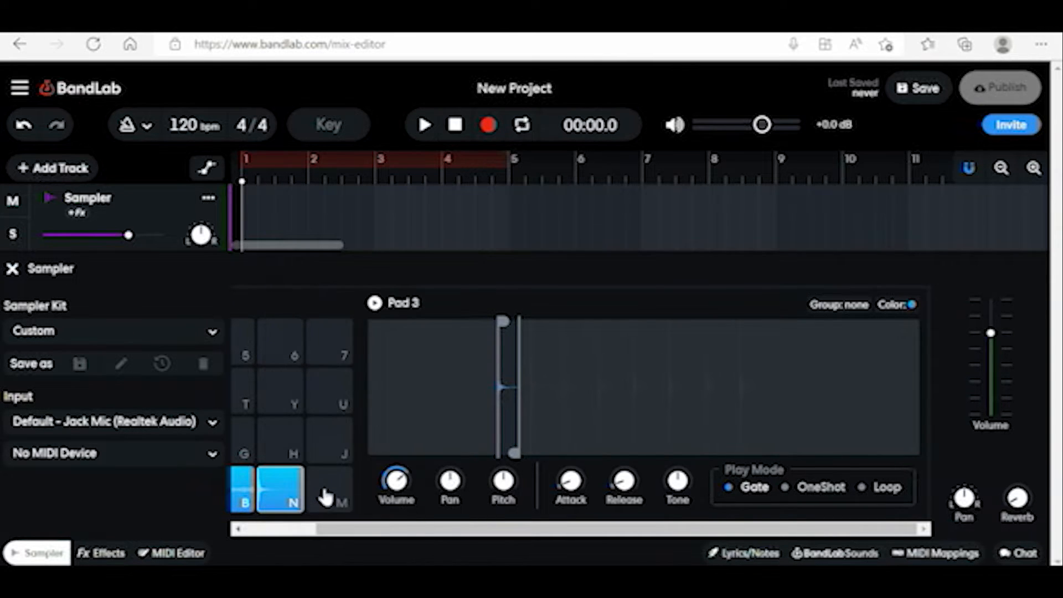
pyautogui.click(329, 491)
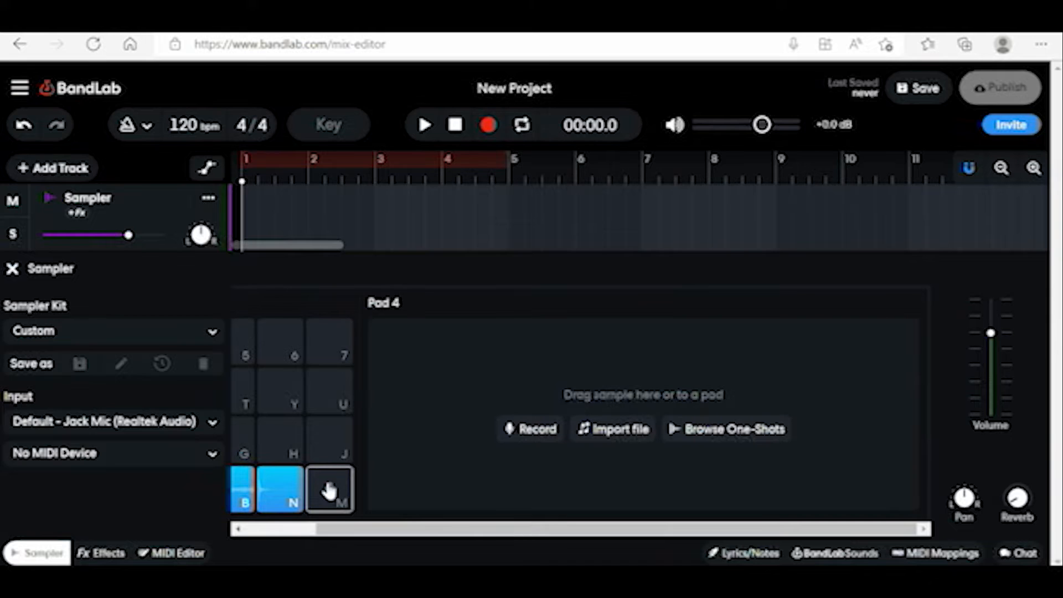
pyautogui.rightClick(330, 490)
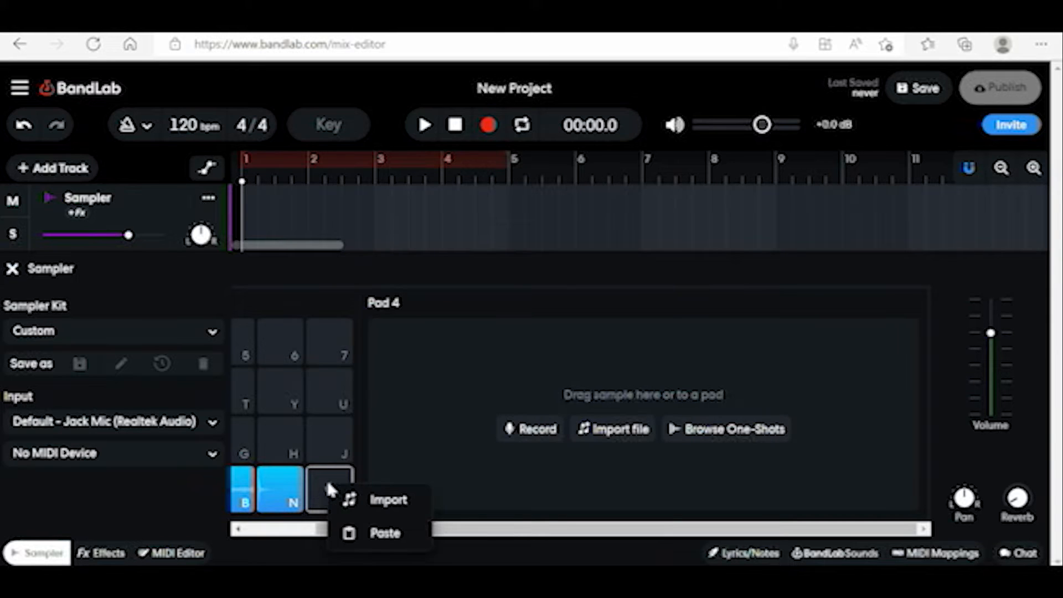
pyautogui.click(370, 534)
pyautogui.click(279, 490)
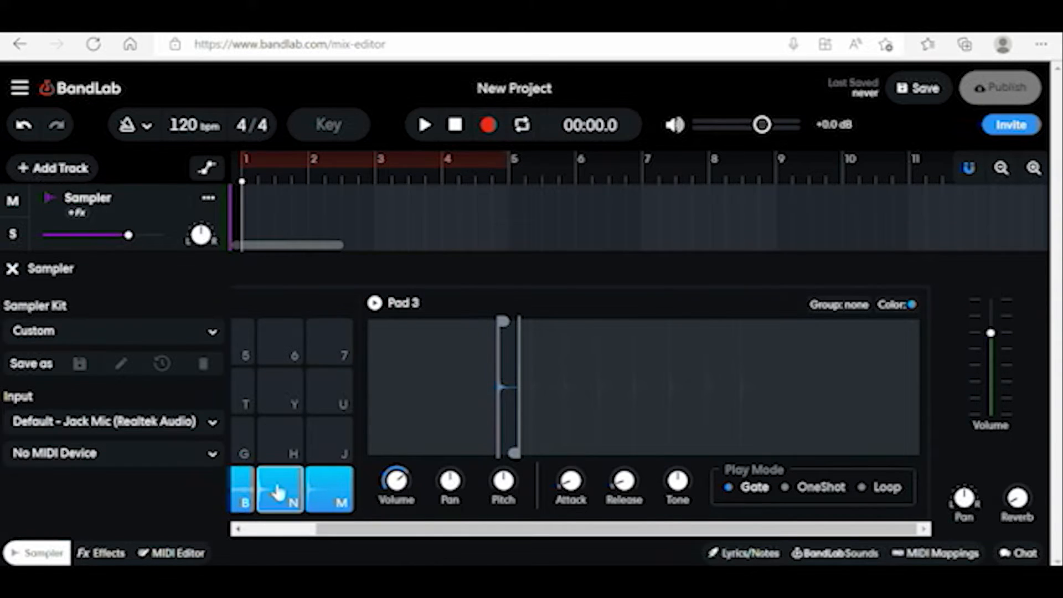
pyautogui.click(323, 492)
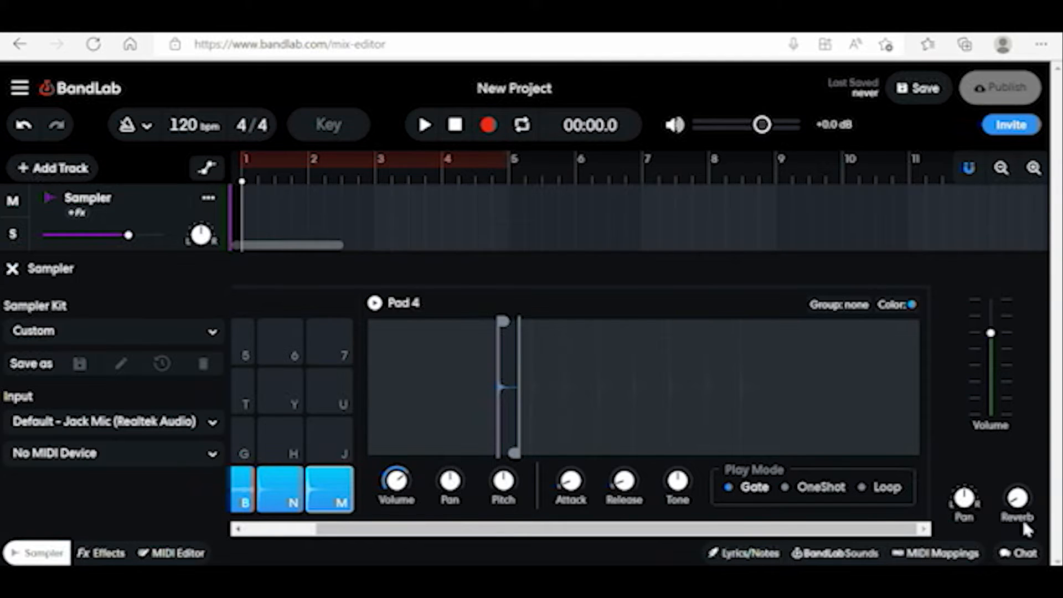
# - Try 47% Sampler reverb and a 688.35 Hz high-pass tone on pad M, auditioning the pad after each change
pyautogui.moveTo(1018, 502); pyautogui.dragTo(1036, 381)
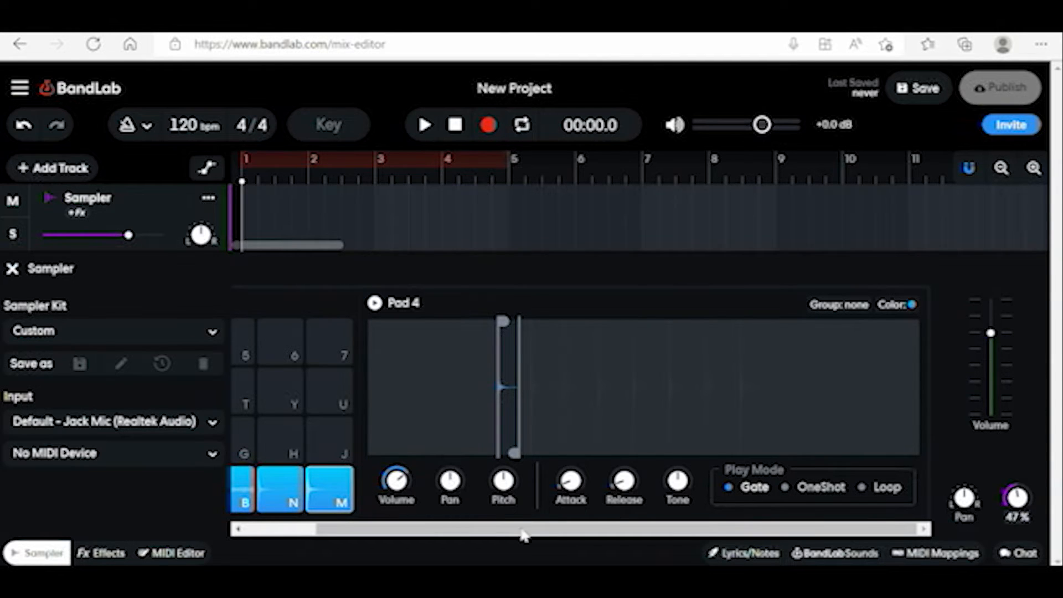
pyautogui.click(333, 491)
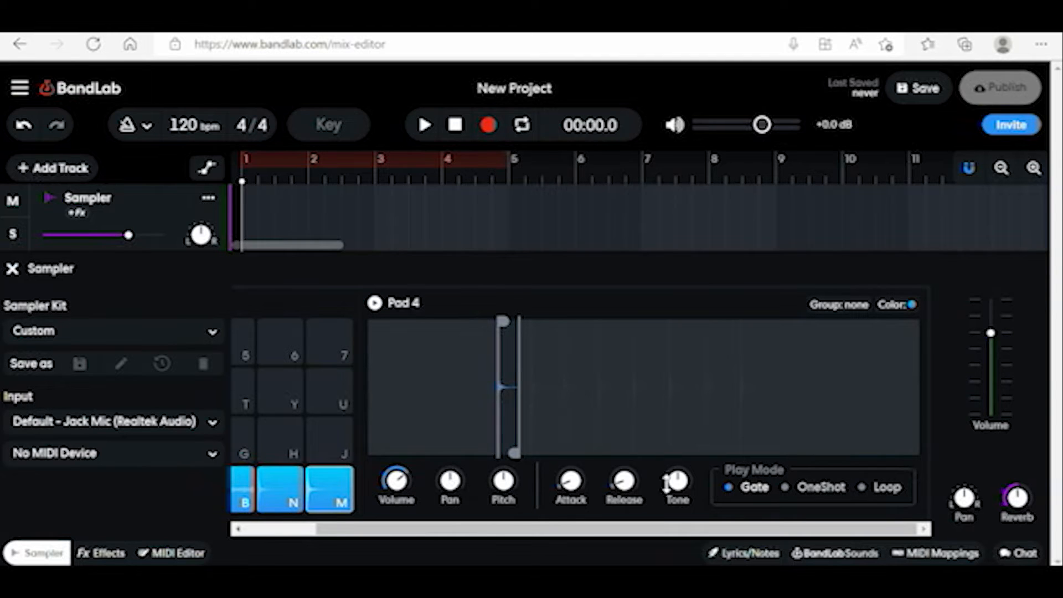
pyautogui.moveTo(679, 472); pyautogui.dragTo(692, 430)
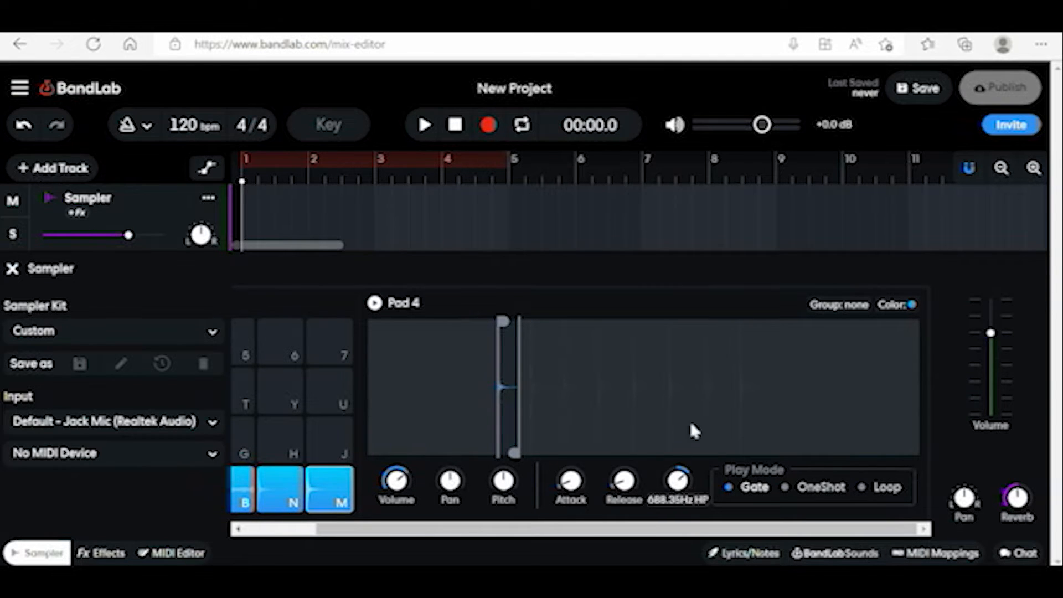
pyautogui.click(334, 501)
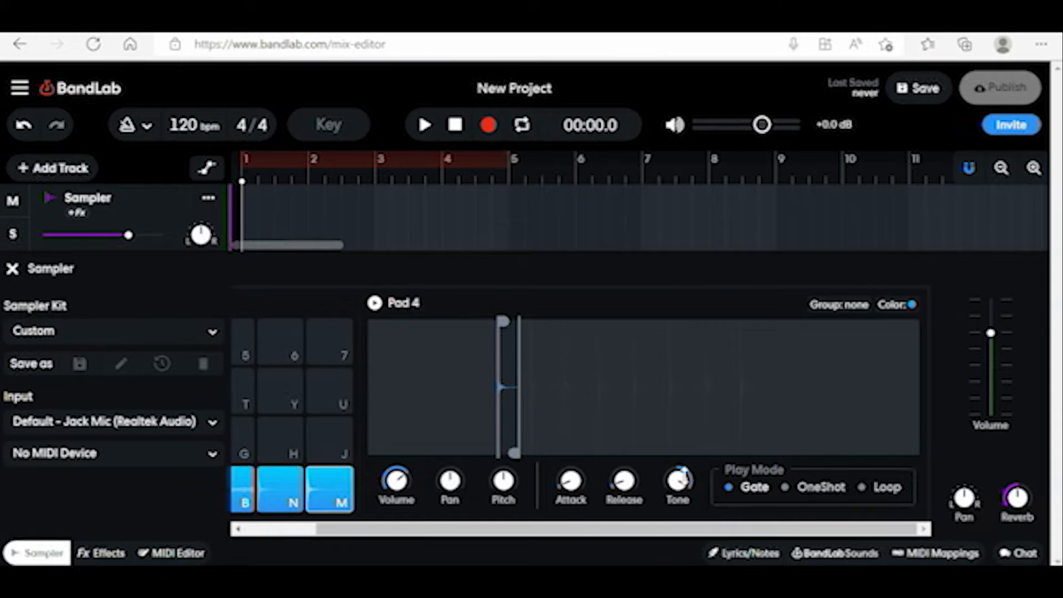
# - Set pad M's tone to a 4.35 kHz low-pass, auditioning the pad while adjusting the filter
pyautogui.moveTo(684, 476); pyautogui.dragTo(688, 546)
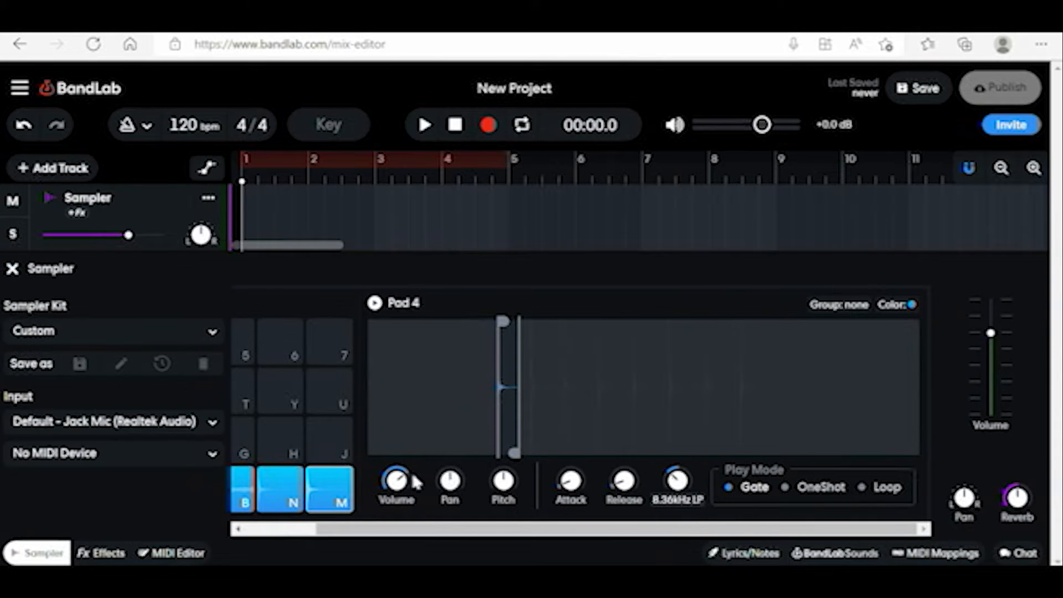
pyautogui.click(324, 479)
pyautogui.press('m')
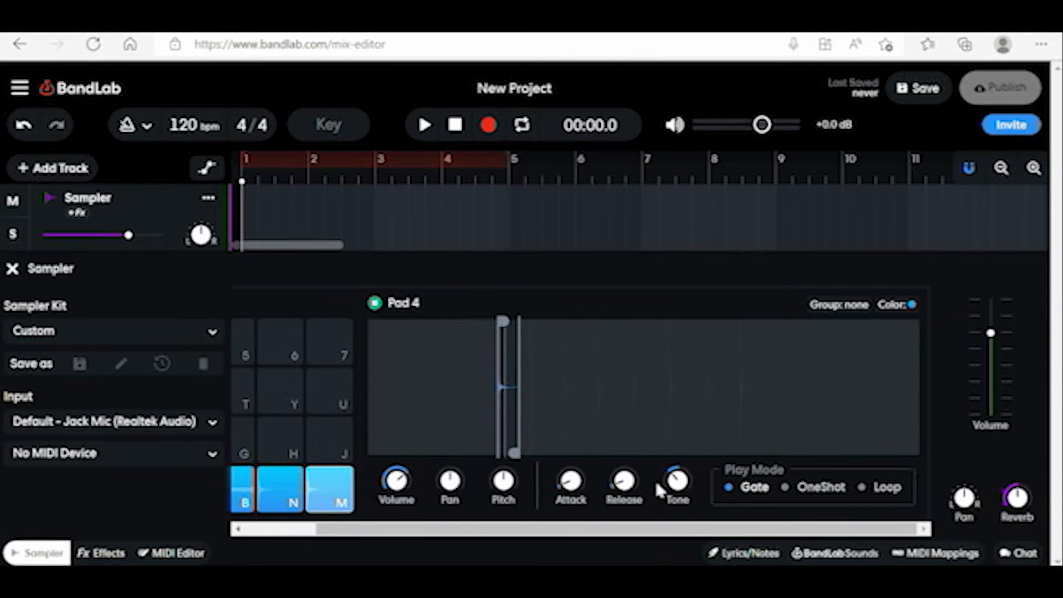
pyautogui.moveTo(676, 488); pyautogui.dragTo(675, 499)
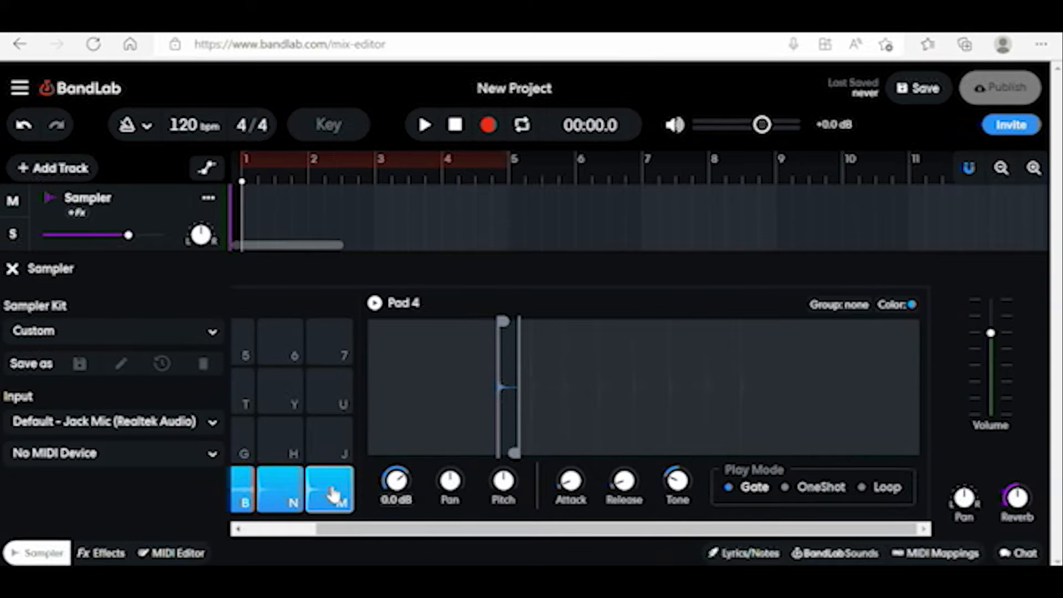
pyautogui.click(333, 493)
pyautogui.click(332, 493)
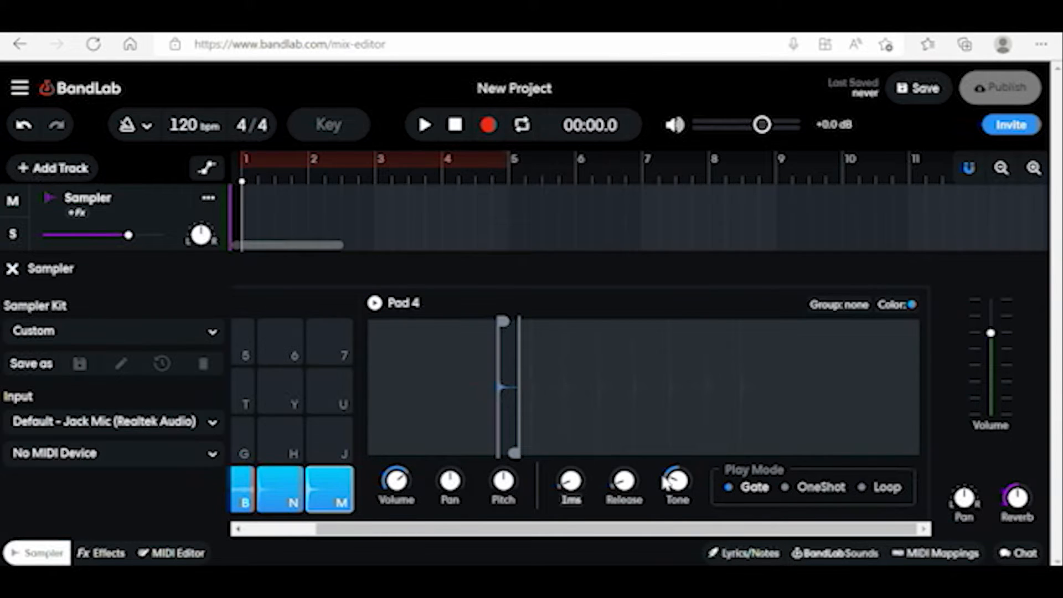
pyautogui.moveTo(683, 470)
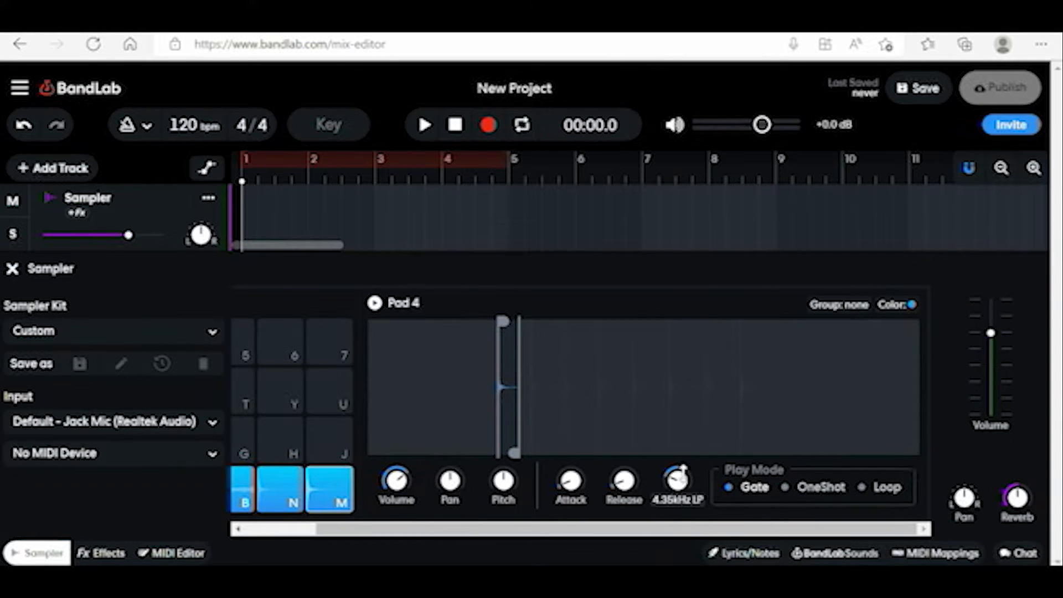
pyautogui.click(339, 490)
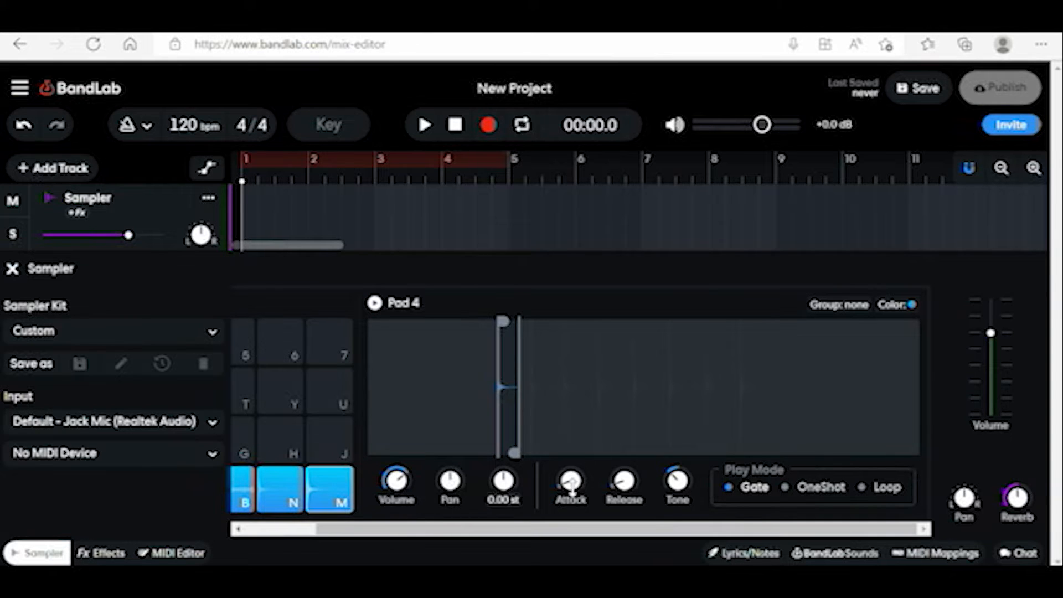
# - Raise pad M's attack to 51 ms and audition the softened hit
pyautogui.moveTo(573, 488)
pyautogui.mouseDown()
pyautogui.moveTo(577, 462)
pyautogui.moveTo(570, 491)
pyautogui.mouseUp()
pyautogui.press('m')
pyautogui.press('m')
pyautogui.press('m')
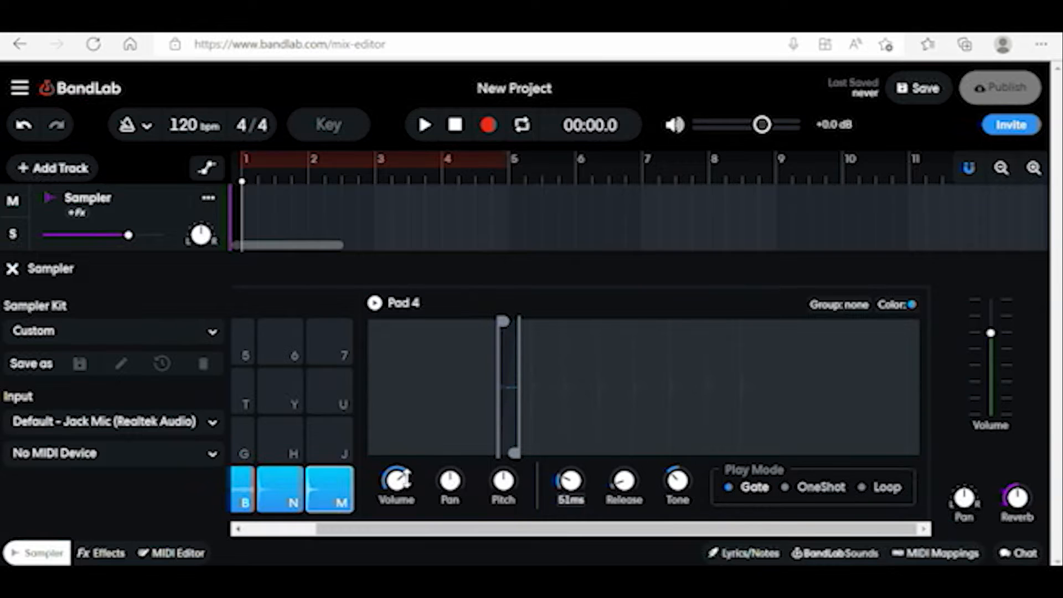
pyautogui.press('m')
# - Boost pad M's volume to 6.0 dB and audition the pad
pyautogui.moveTo(407, 479); pyautogui.dragTo(409, 458)
pyautogui.press('m')
pyautogui.press('m')
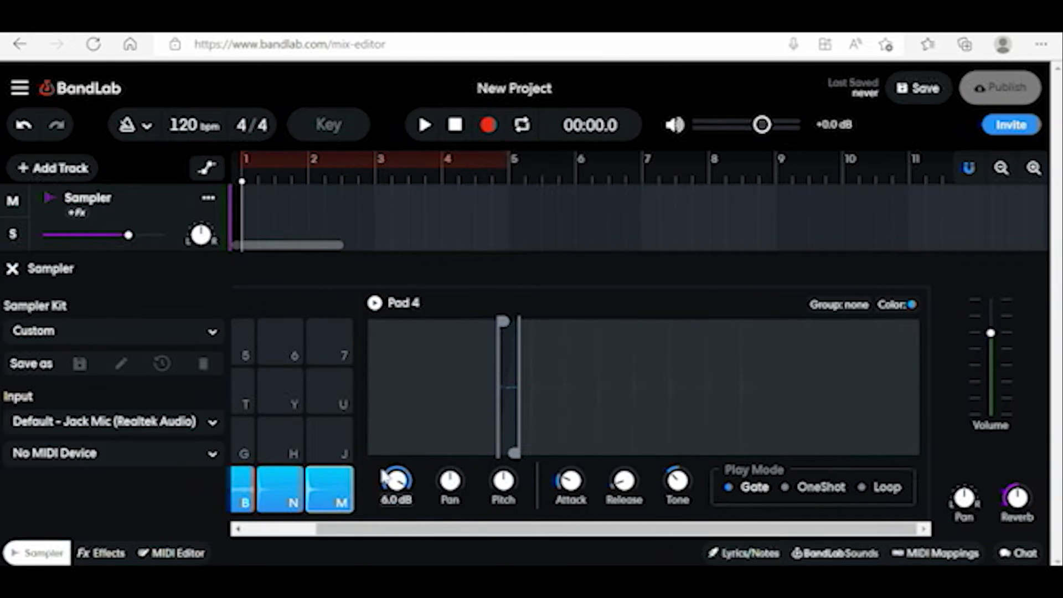
pyautogui.press('m')
pyautogui.press('m')
# - Compare pads N and M, and turn the Sampler's reverb all the way down
pyautogui.press('n')
pyautogui.press('m')
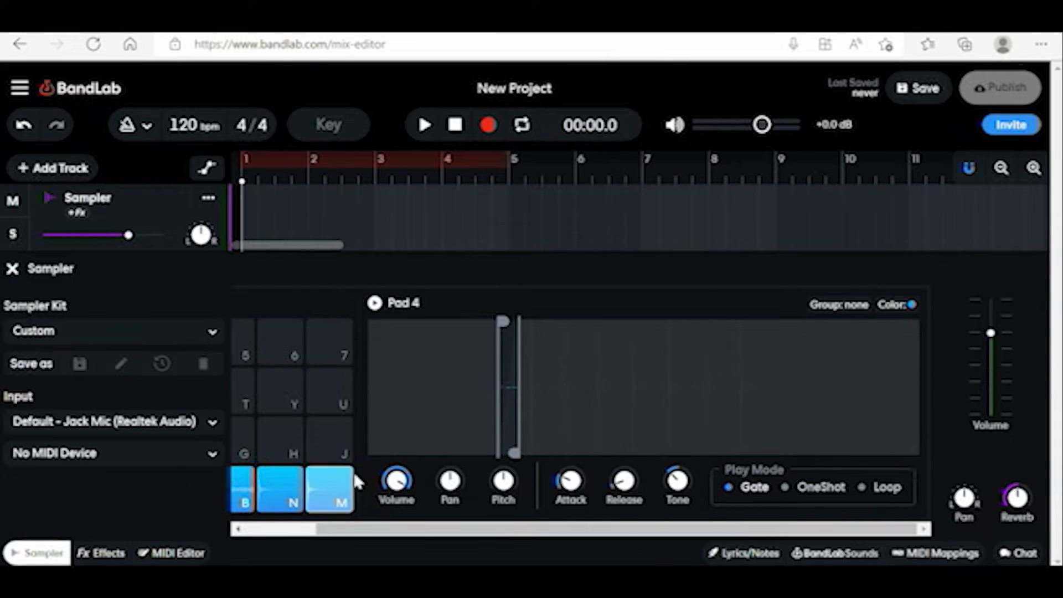
pyautogui.press('n')
pyautogui.press('n')
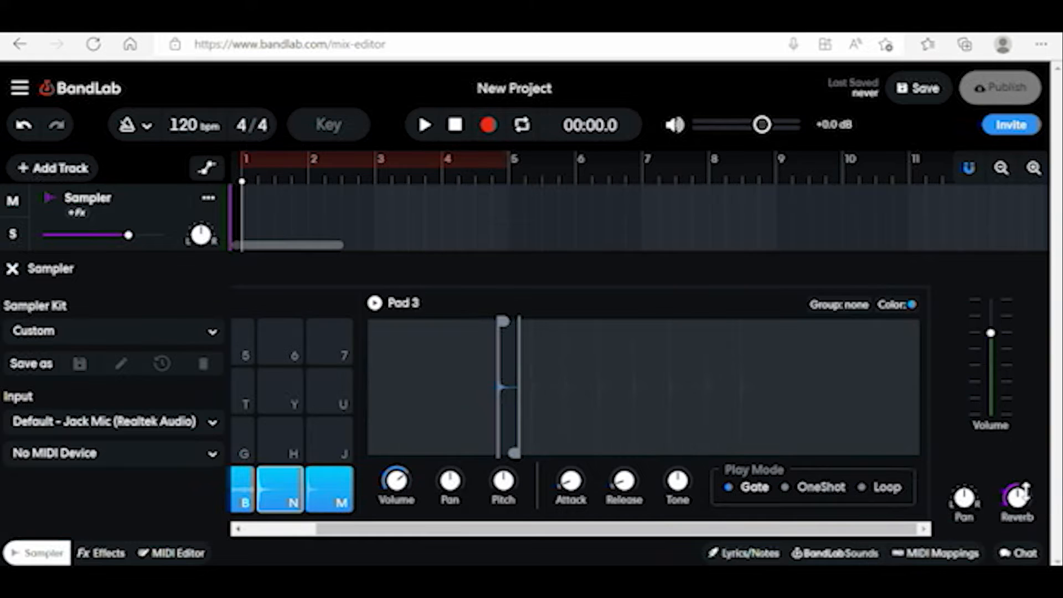
pyautogui.moveTo(1026, 488); pyautogui.dragTo(1025, 550)
pyautogui.press('n')
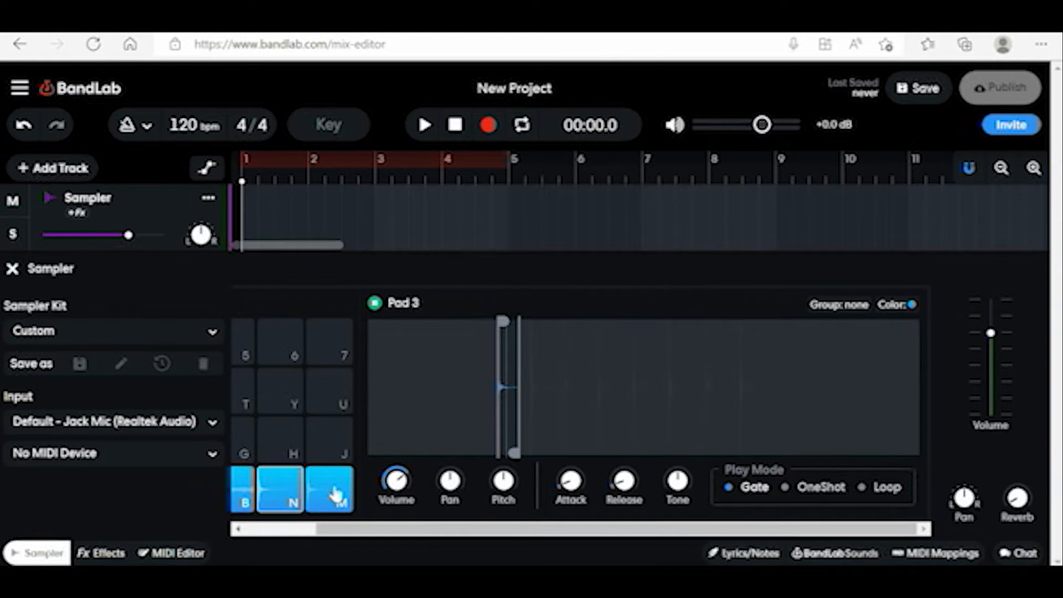
# - Play pads N and M in alternation to compare the original hit with its softened copy
pyautogui.click(333, 496)
pyautogui.click(328, 499)
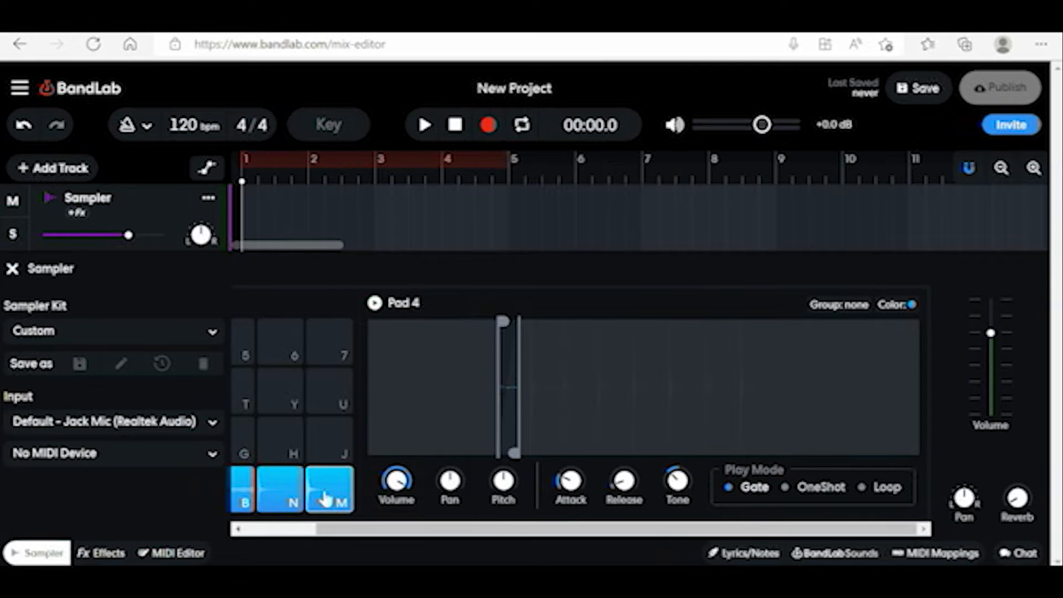
pyautogui.click(327, 499)
pyautogui.press('n')
pyautogui.press('n')
pyautogui.press('m')
pyautogui.press('m')
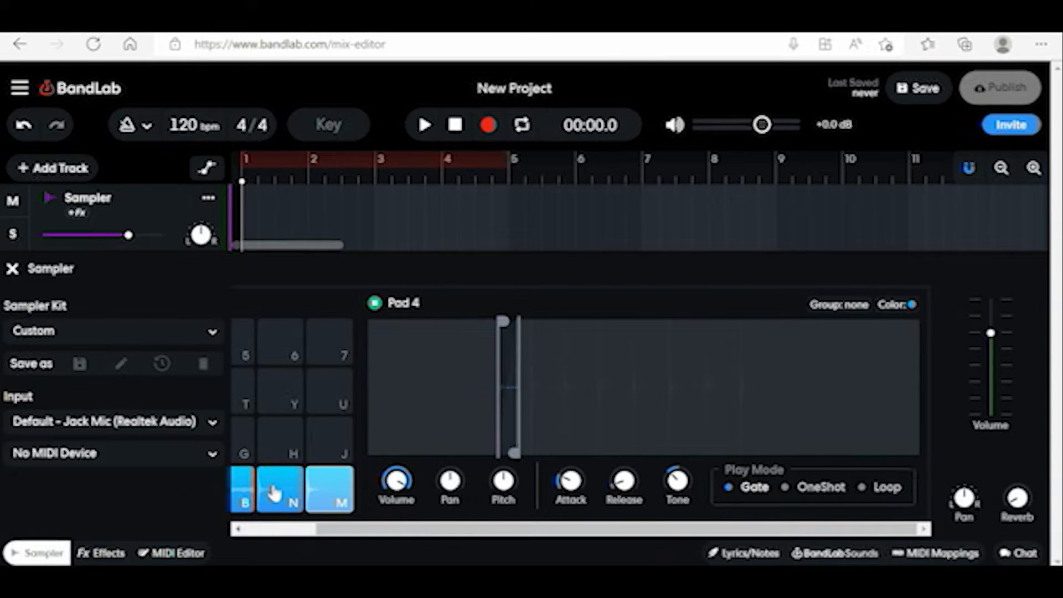
pyautogui.press('n')
pyautogui.press('n')
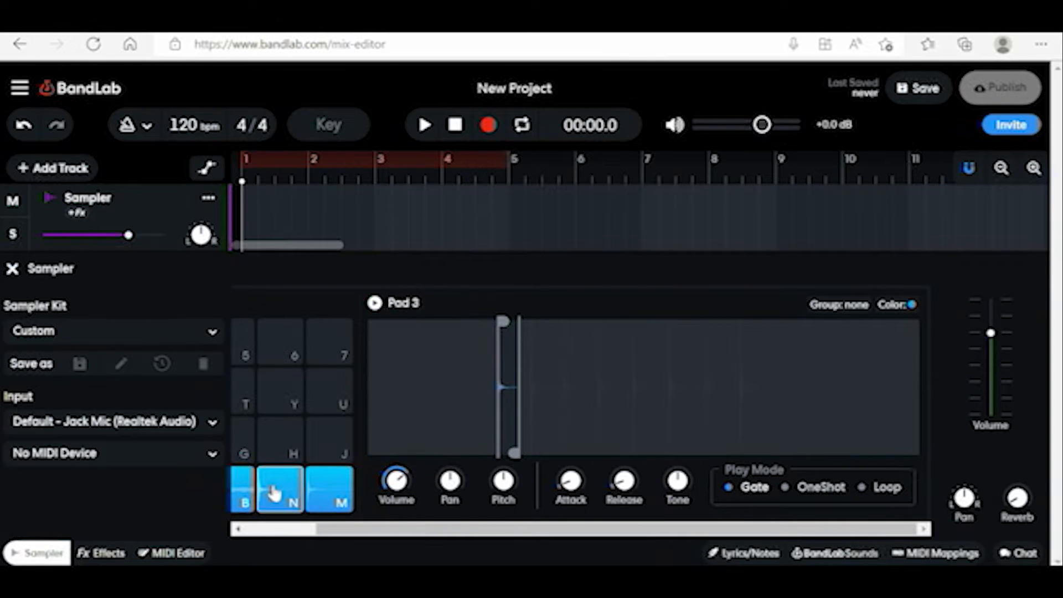
pyautogui.press('m')
pyautogui.press('m')
pyautogui.press('n')
pyautogui.press('n')
pyautogui.press('m')
pyautogui.press('m')
# - Audition pad V and pad B several times each to review the first two samples
pyautogui.hscroll(-2, 273, 498)
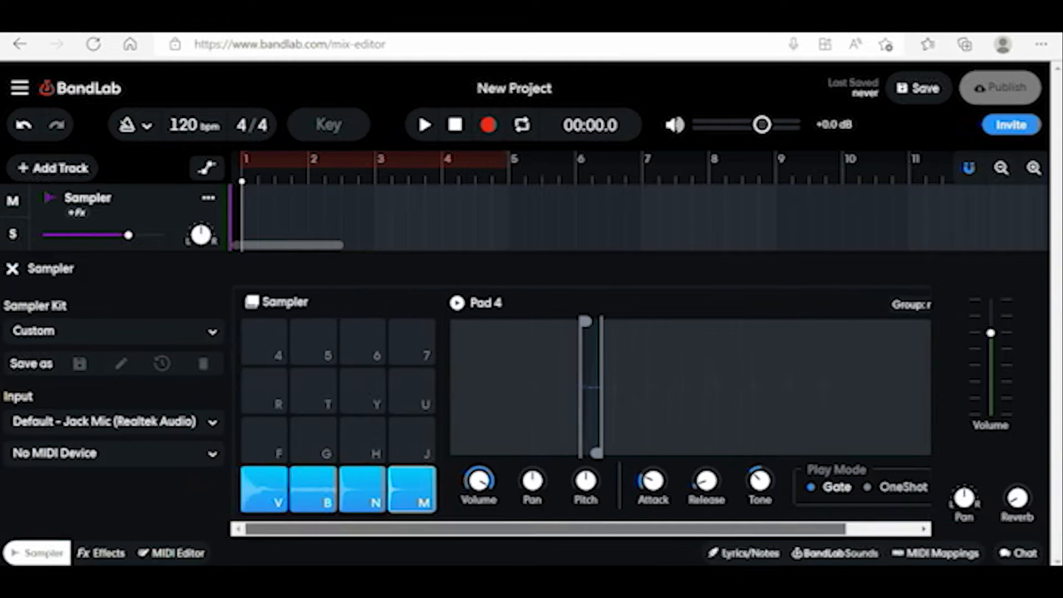
pyautogui.click(257, 498)
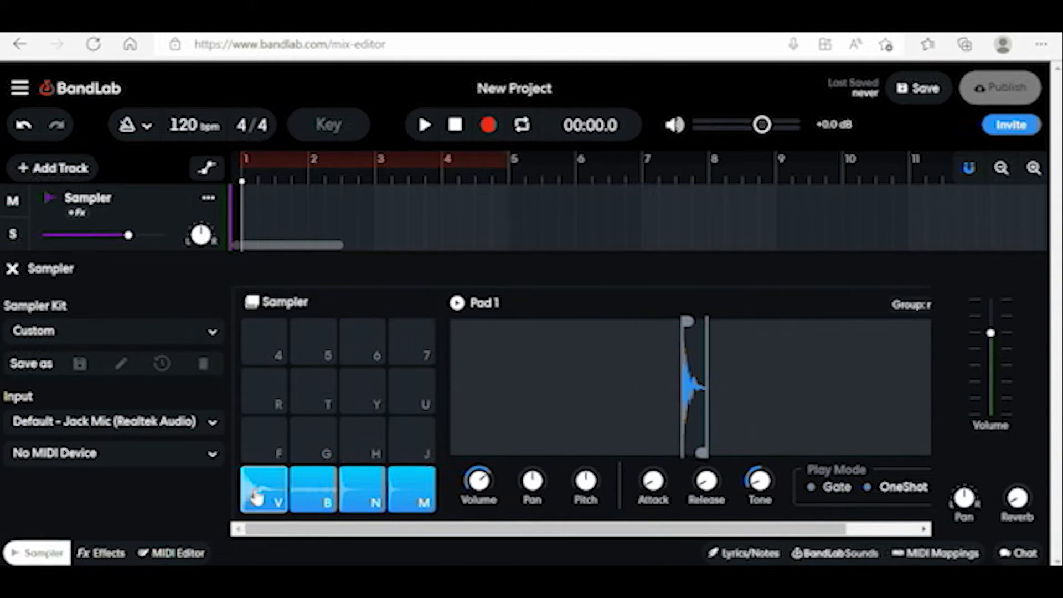
pyautogui.click(257, 497)
pyautogui.click(257, 497)
pyautogui.click(257, 498)
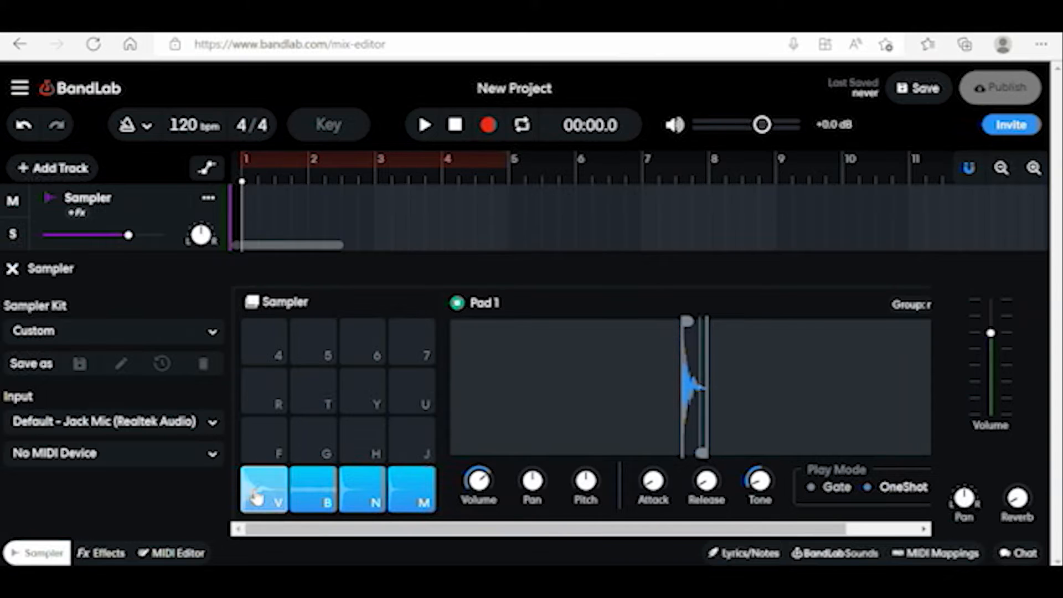
pyautogui.click(257, 498)
pyautogui.click(256, 497)
pyautogui.press('b')
pyautogui.press('b')
pyautogui.press('b')
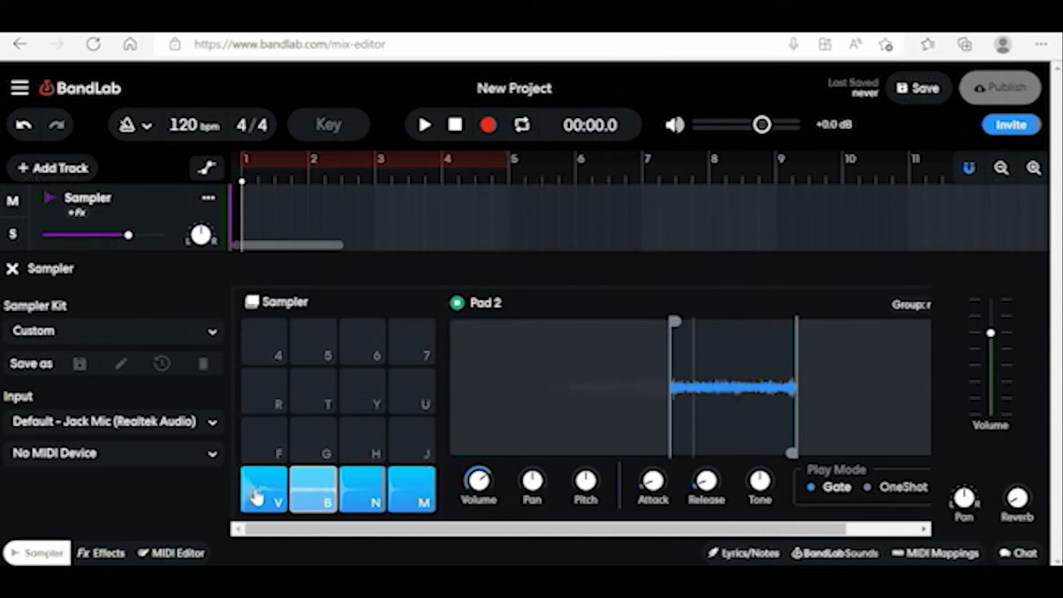
pyautogui.press('b')
pyautogui.press('b')
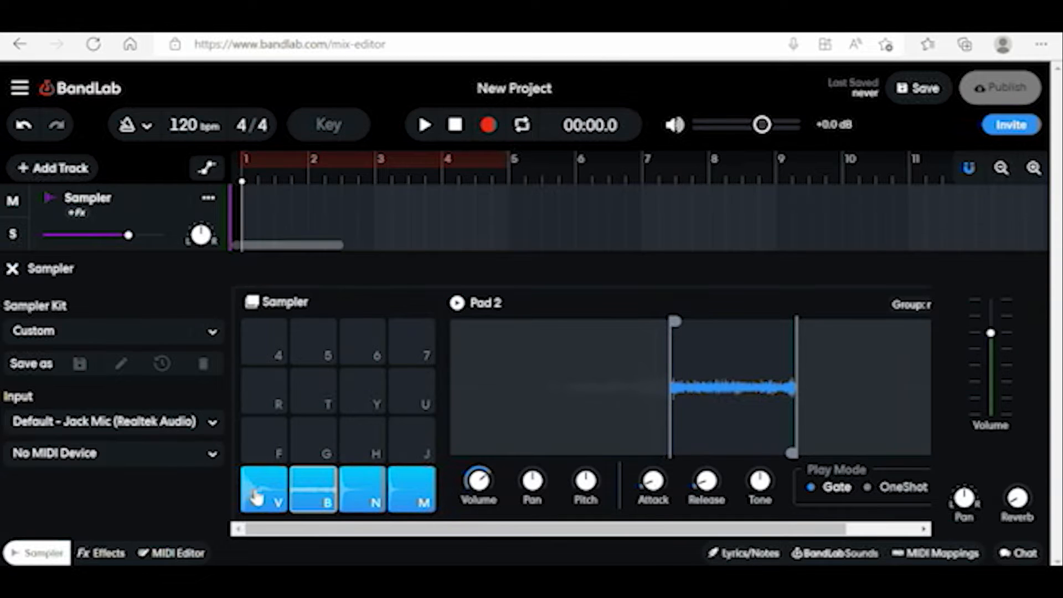
# - Play pads V, B, N and M in order to hear all four samples of the kit
pyautogui.click(257, 497)
pyautogui.press('b')
pyautogui.press('n')
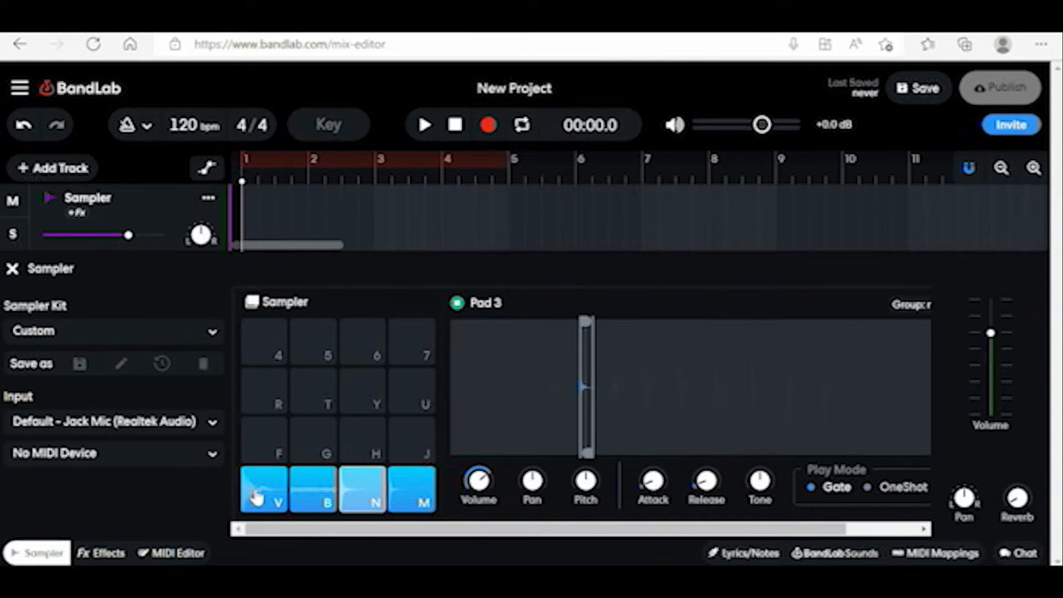
pyautogui.press('n')
pyautogui.press('m')
pyautogui.press('m')
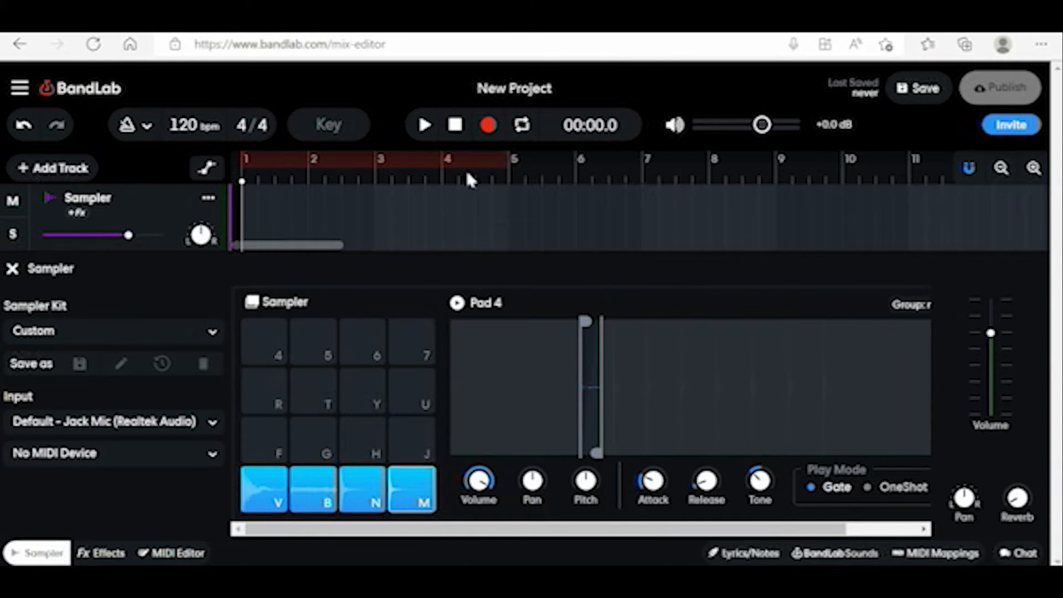
# - Record a pattern alternating pads V and B over four bars on the Sampler track
pyautogui.click(489, 127)
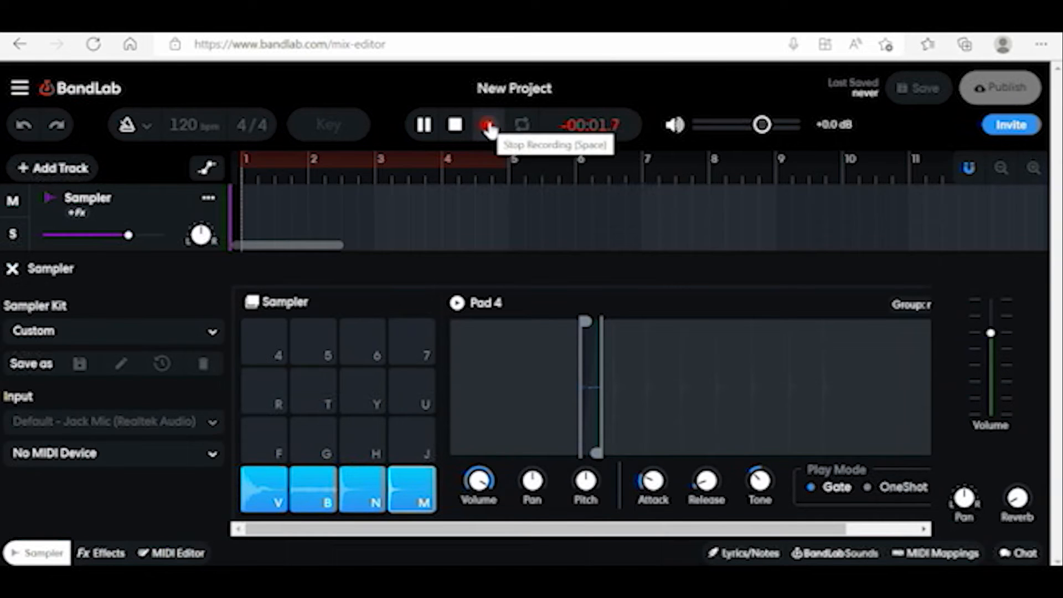
pyautogui.press('v')
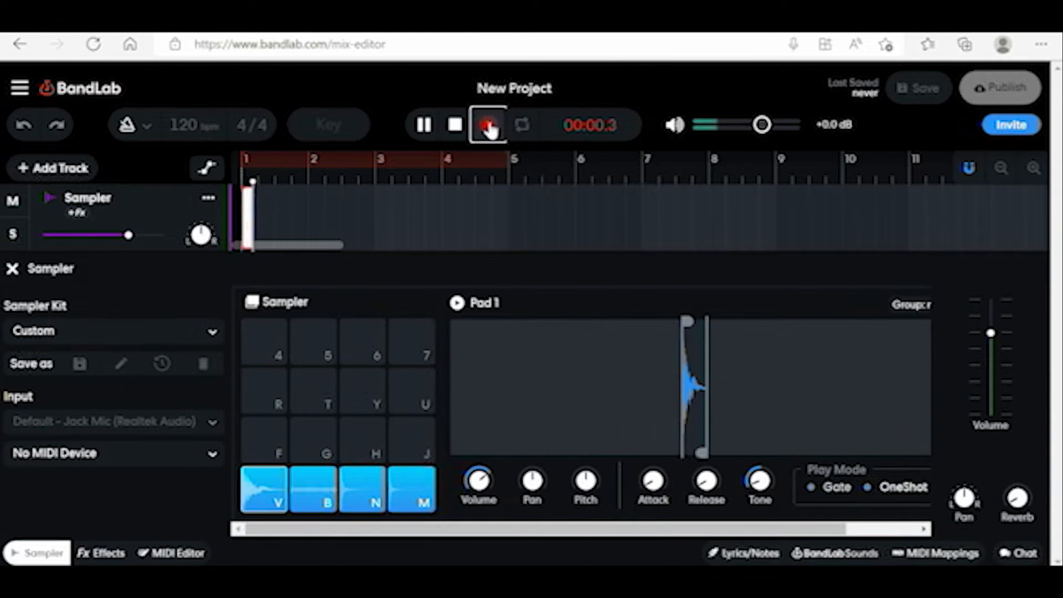
pyautogui.press('b')
pyautogui.press('v')
pyautogui.press('b')
pyautogui.press('v')
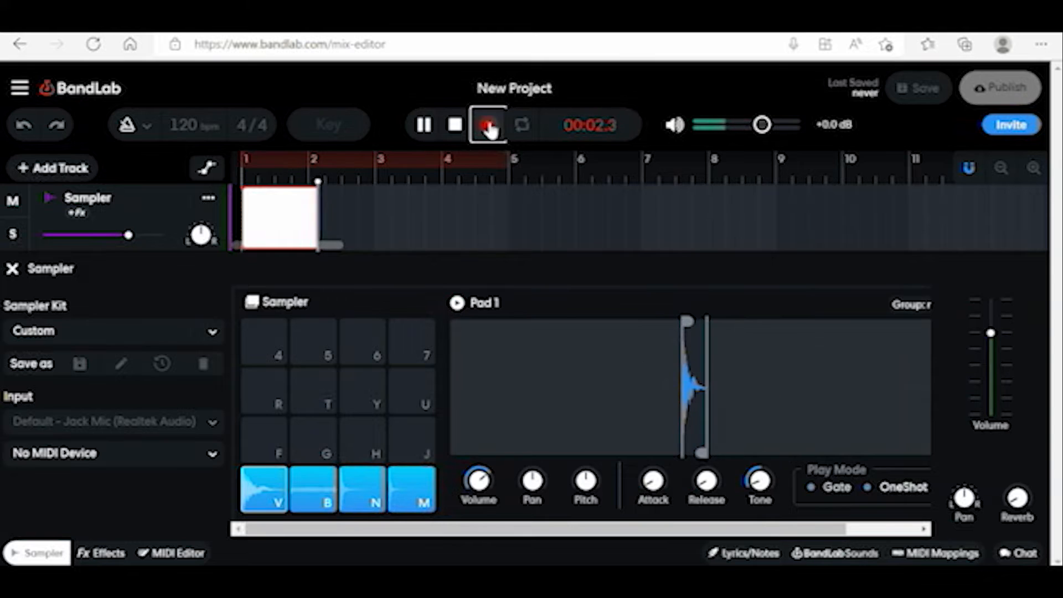
pyautogui.press('b')
pyautogui.press('v')
pyautogui.press('b')
pyautogui.press('v')
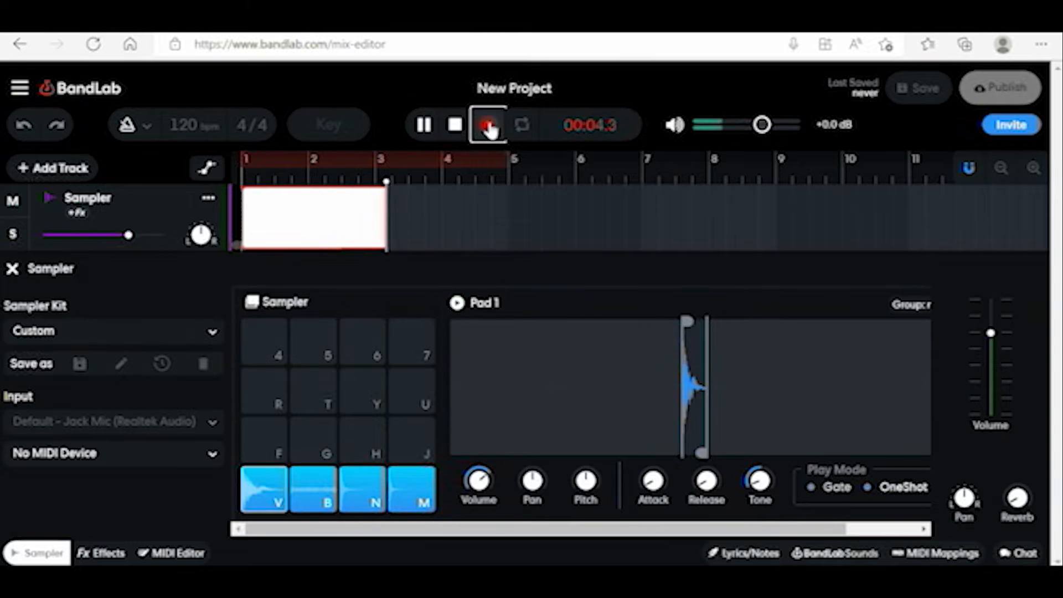
pyautogui.press('b')
pyautogui.press('v')
pyautogui.press('b')
pyautogui.press('v')
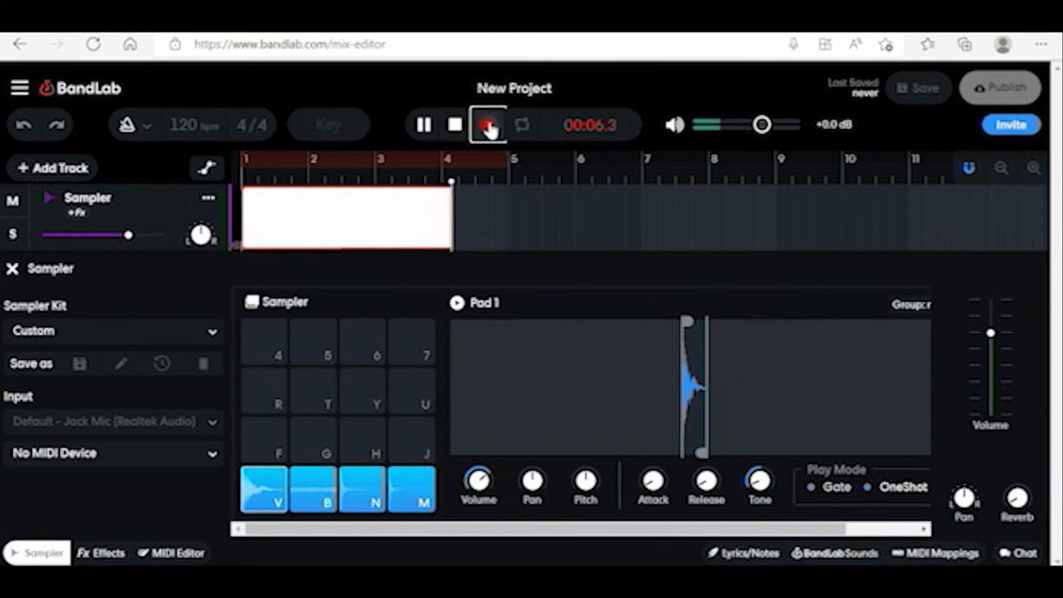
pyautogui.press('b')
pyautogui.press('v')
pyautogui.press('b')
pyautogui.press('v')
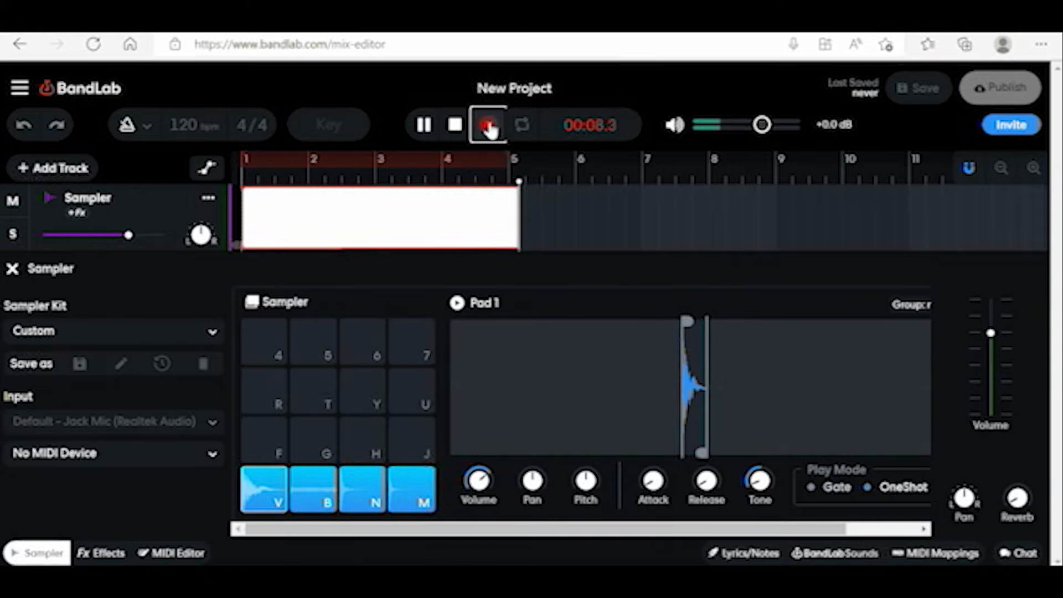
pyautogui.click(488, 126)
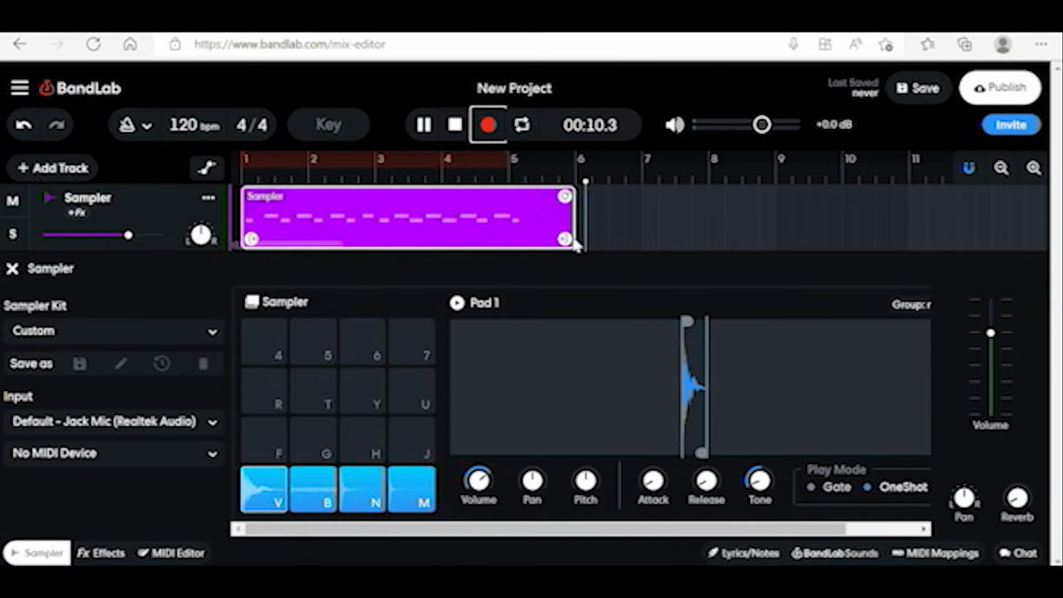
pyautogui.press('space')
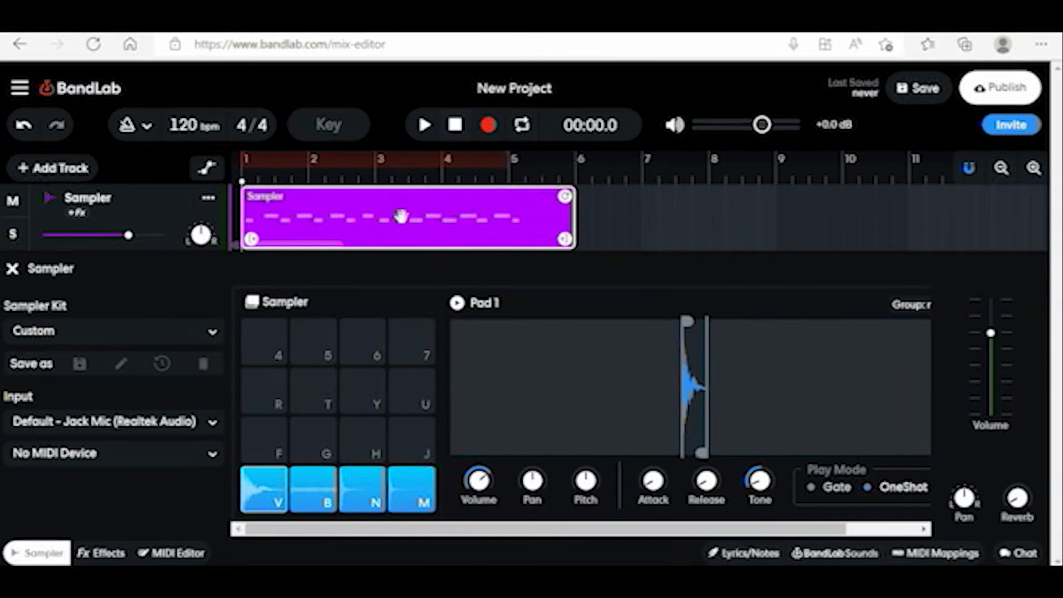
# - Open the recorded region's notes and align the V and B hits to the beat grid, with quantize at 1/4T
pyautogui.doubleClick(400, 216)
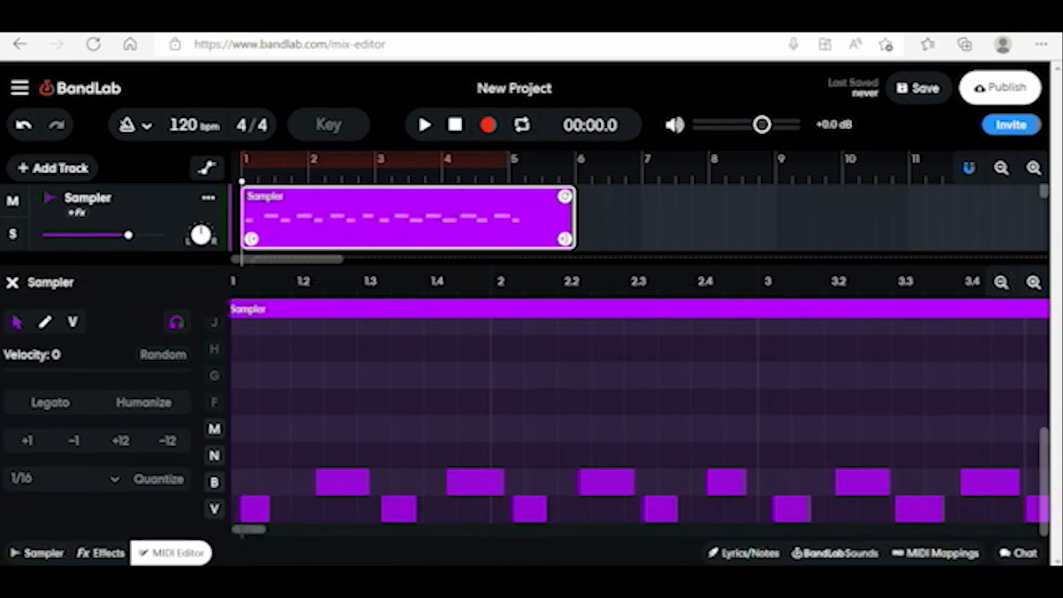
pyautogui.moveTo(246, 529); pyautogui.dragTo(253, 509)
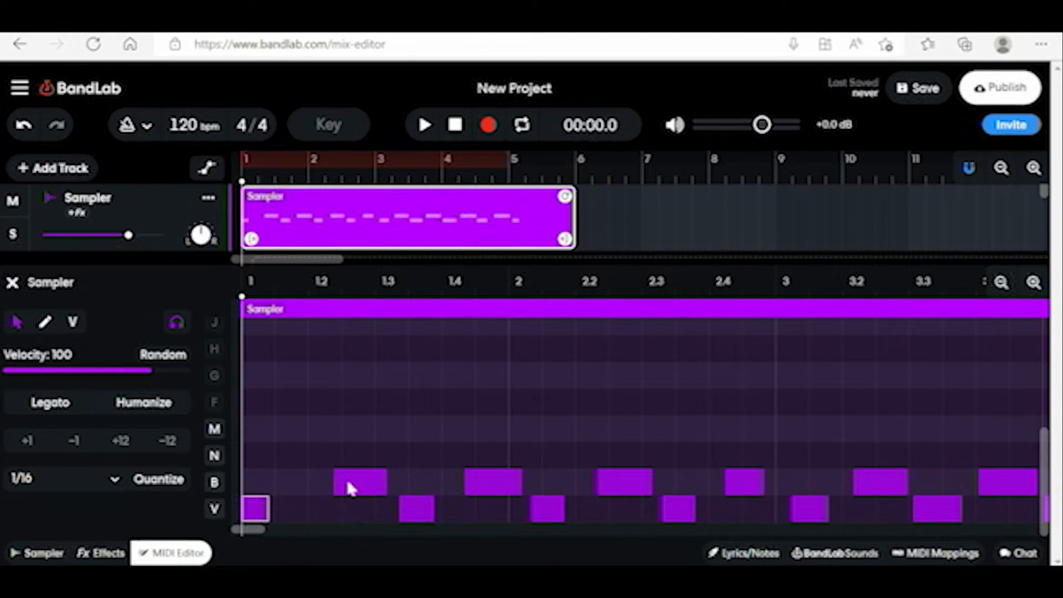
pyautogui.moveTo(351, 487); pyautogui.dragTo(329, 482)
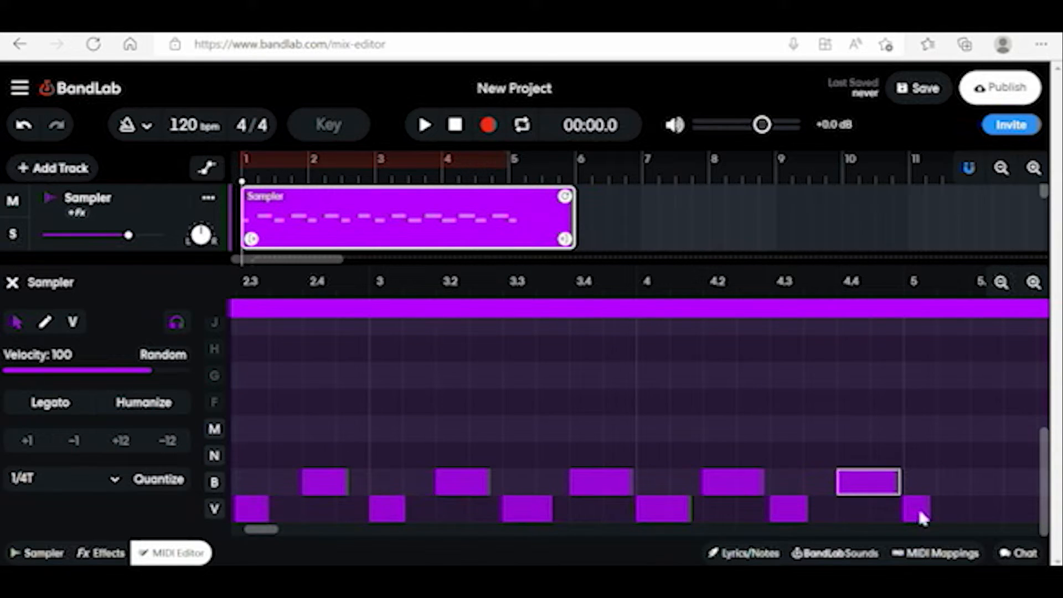
# - Delete the extra V note at bar 5 and shorten the region to end at bar 5
pyautogui.doubleClick(918, 513)
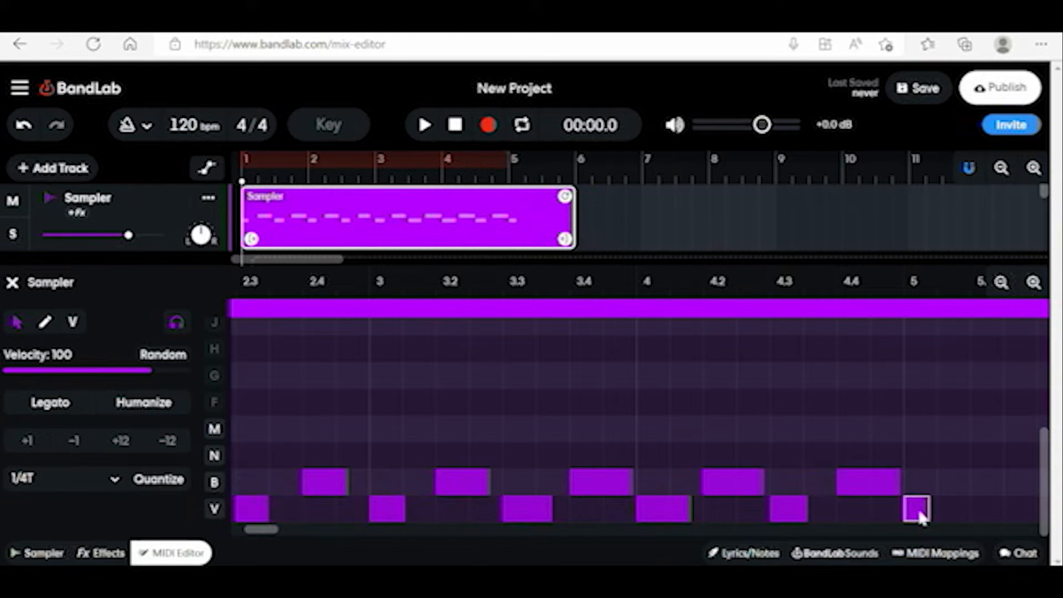
pyautogui.doubleClick(919, 514)
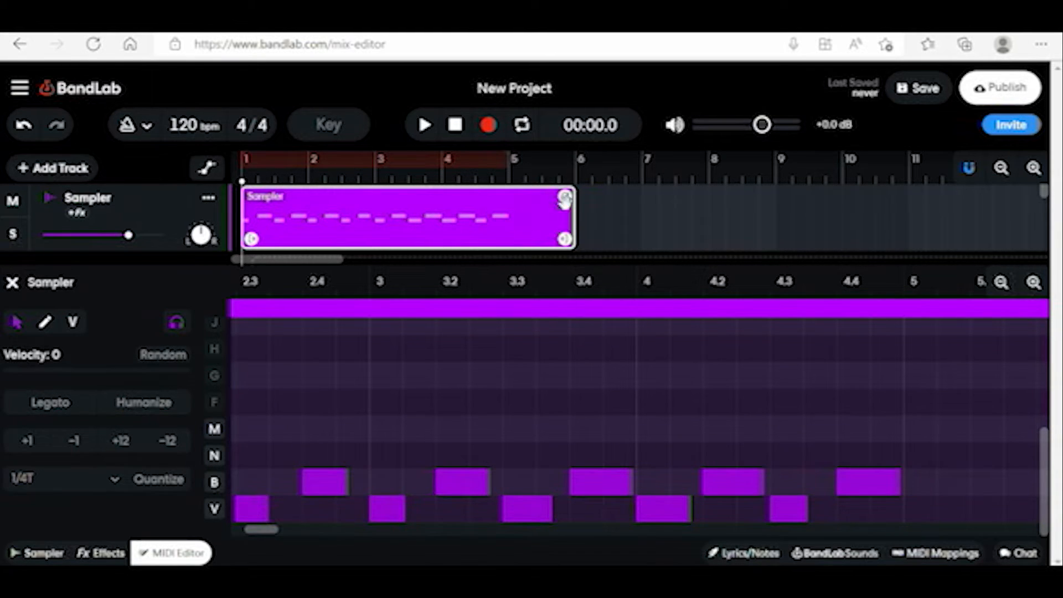
pyautogui.moveTo(573, 240); pyautogui.dragTo(509, 239)
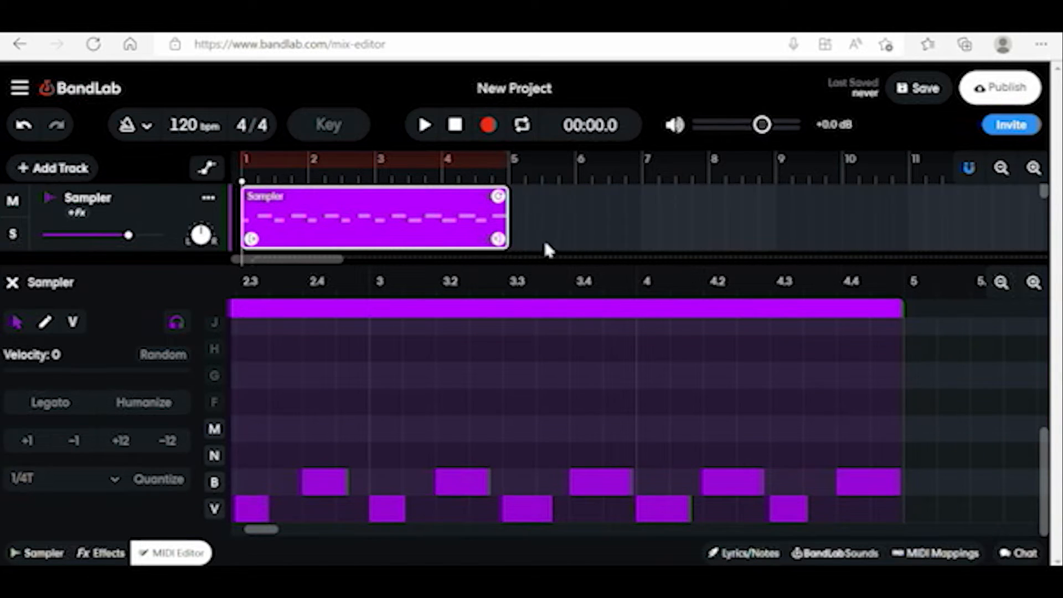
# - Play back the V and B pattern, and rehearse a rhythm on pads N and M in the Sampler
pyautogui.click(424, 125)
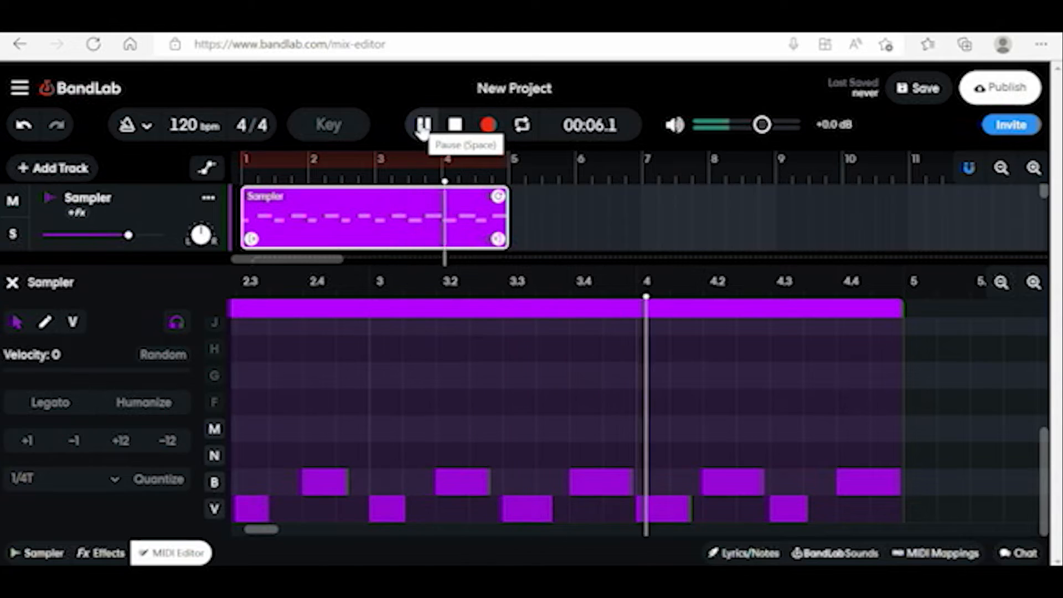
pyautogui.click(455, 127)
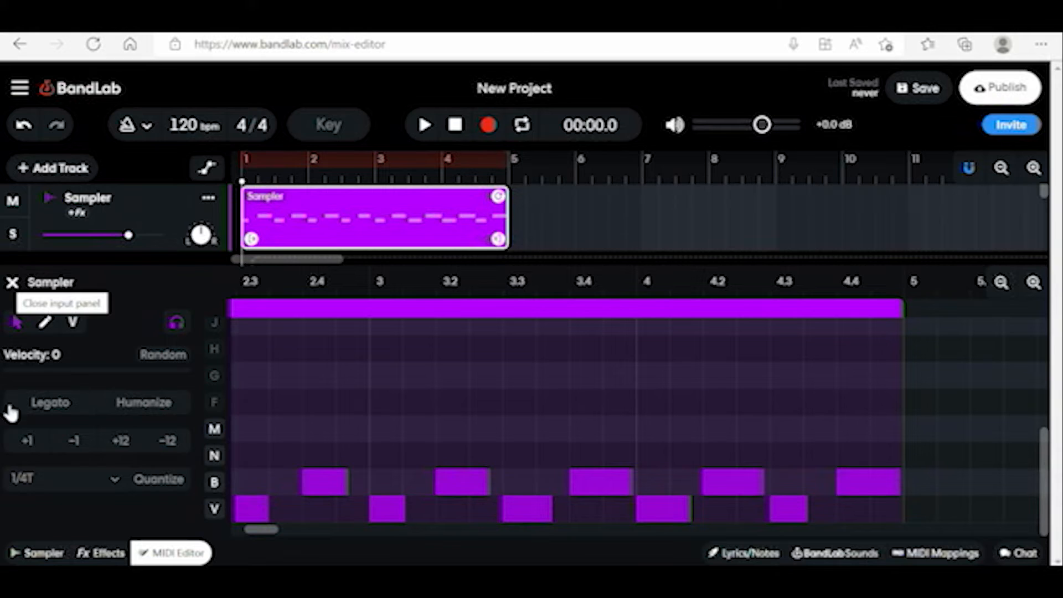
pyautogui.click(25, 554)
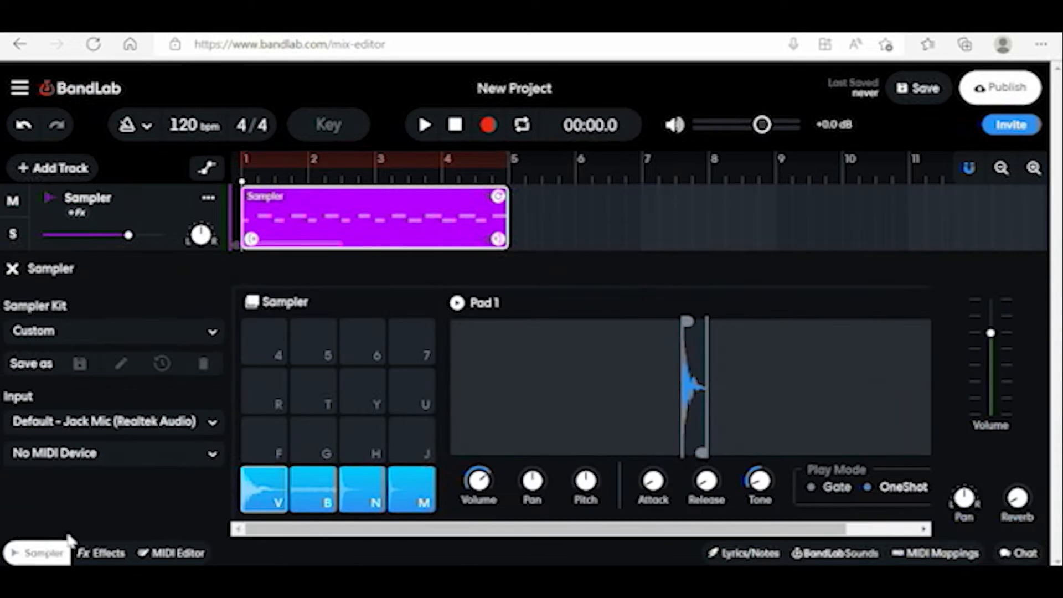
pyautogui.click(370, 492)
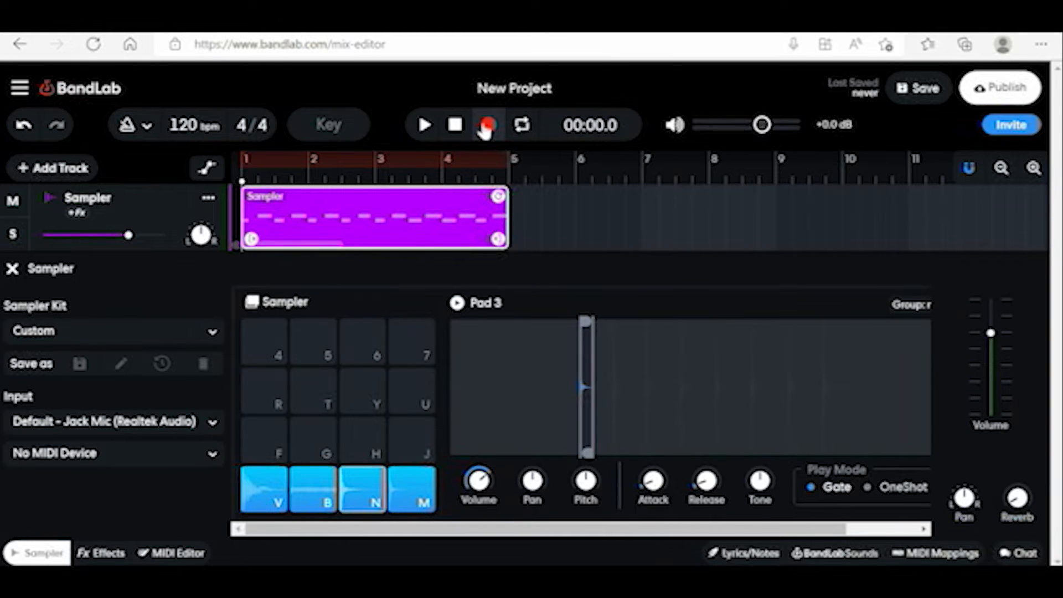
pyautogui.press('n')
pyautogui.press('m')
pyautogui.press('n')
pyautogui.press('m')
pyautogui.press('n')
pyautogui.press('n')
# - Record hits on pads N and M over the existing four-bar V and B pattern
pyautogui.click(486, 126)
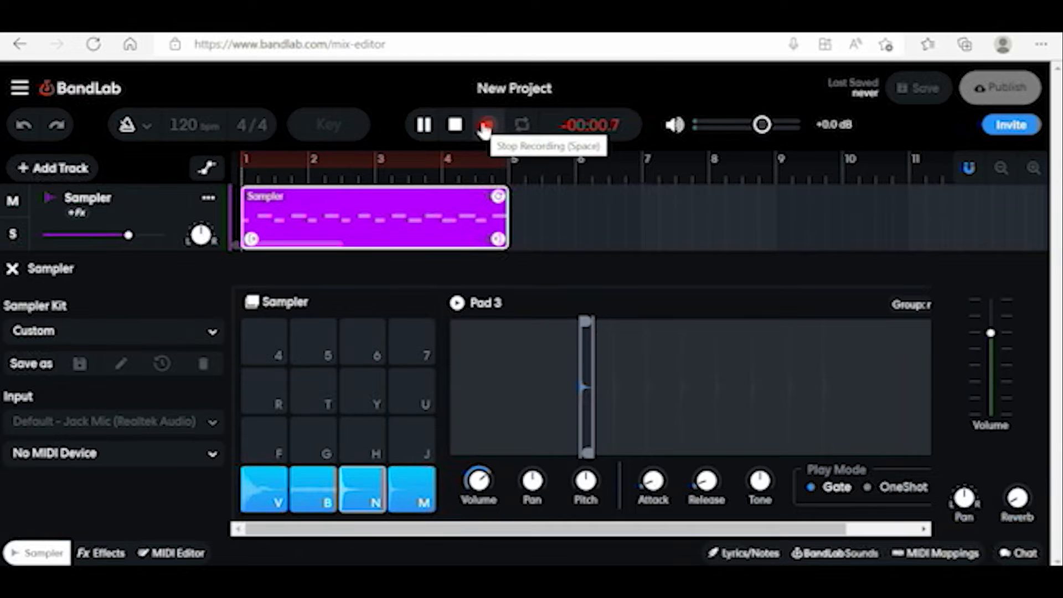
pyautogui.press('n')
pyautogui.press('m')
pyautogui.press('n')
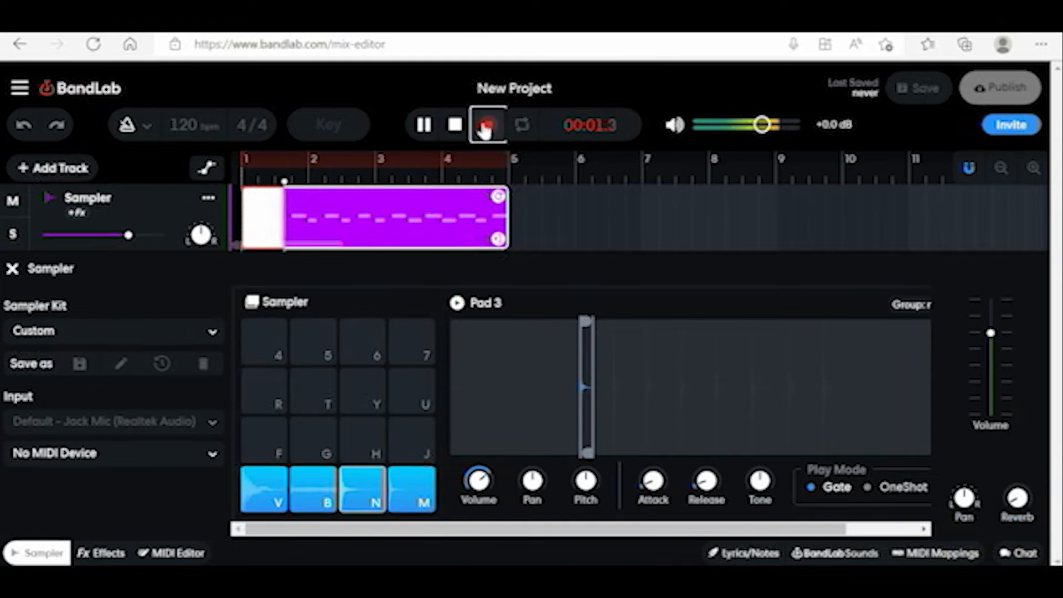
pyautogui.press('m')
pyautogui.press('n')
pyautogui.press('m')
pyautogui.press('n')
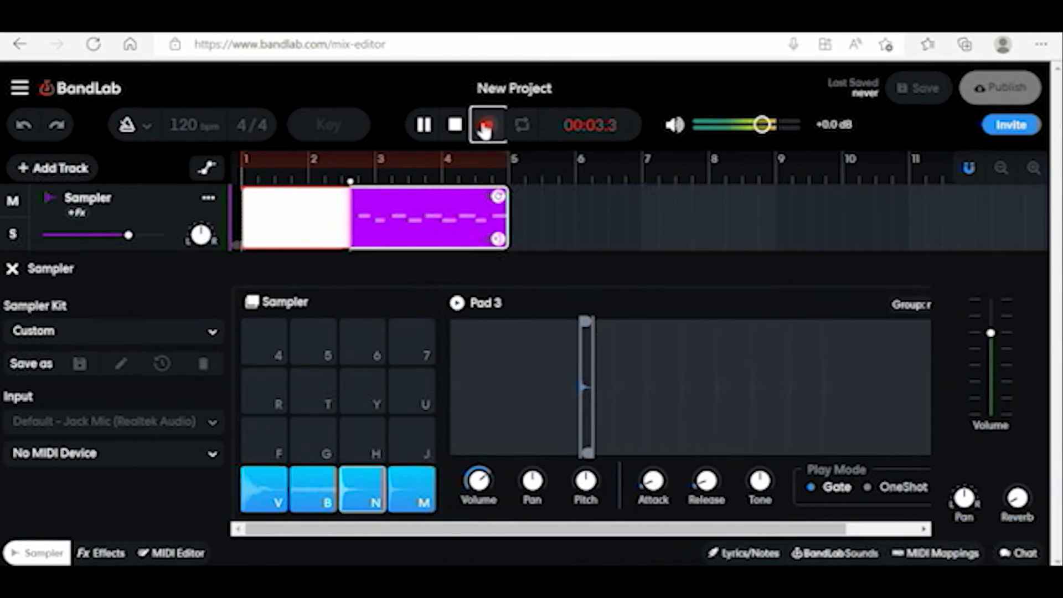
pyautogui.press('m')
pyautogui.press('n')
pyautogui.press('m')
pyautogui.press('n')
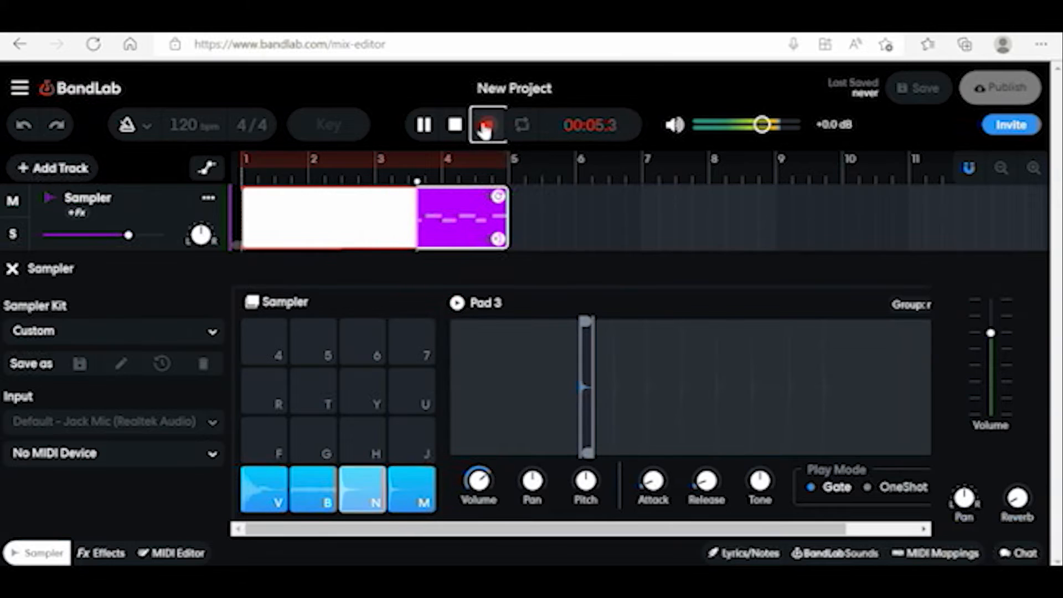
pyautogui.press('m')
pyautogui.press('n')
pyautogui.press('m')
pyautogui.press('n')
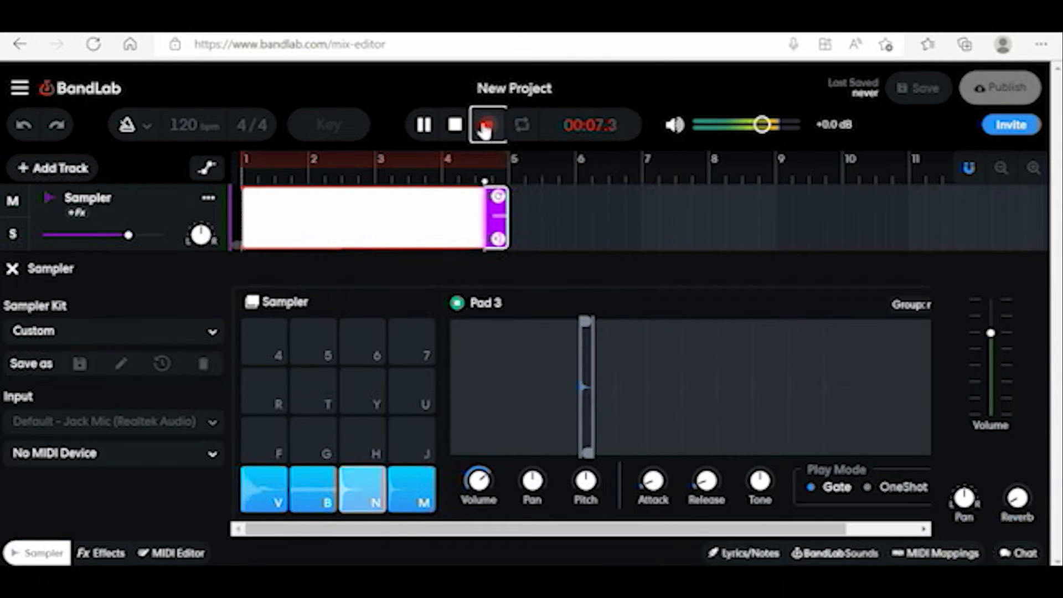
pyautogui.press('m')
pyautogui.press('n')
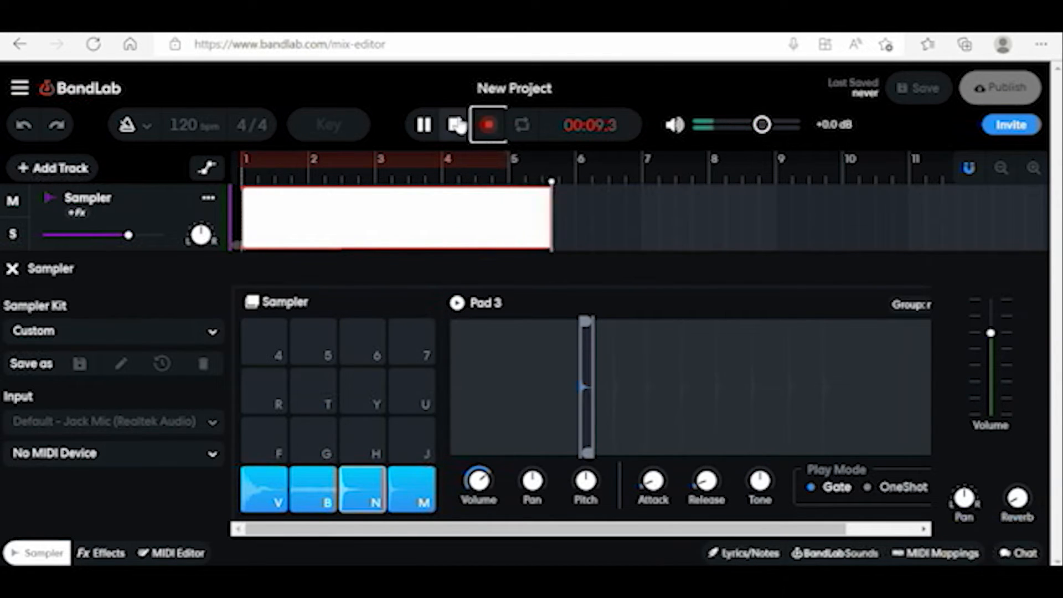
pyautogui.click(456, 124)
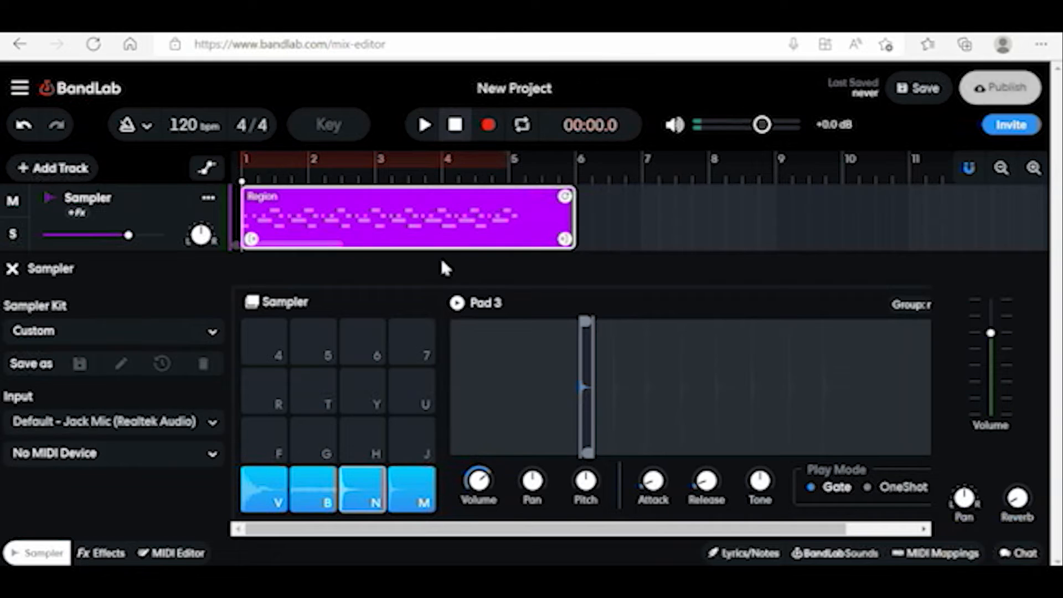
# - Quantize the notes of the combined region to 1/8 and remove the extra note at bar 5
pyautogui.doubleClick(407, 211)
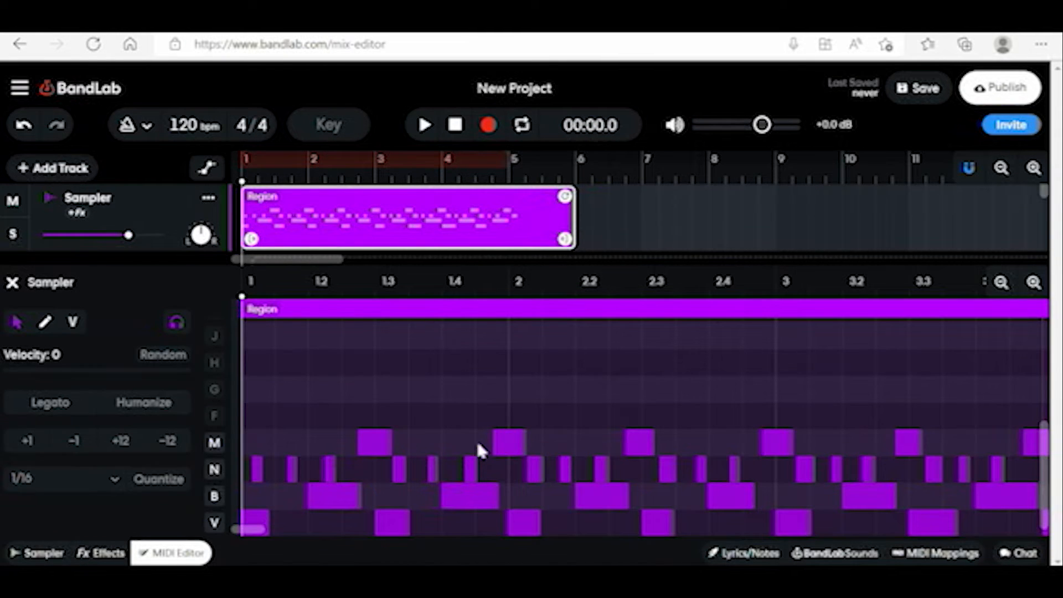
pyautogui.scroll(-1, 478, 446)
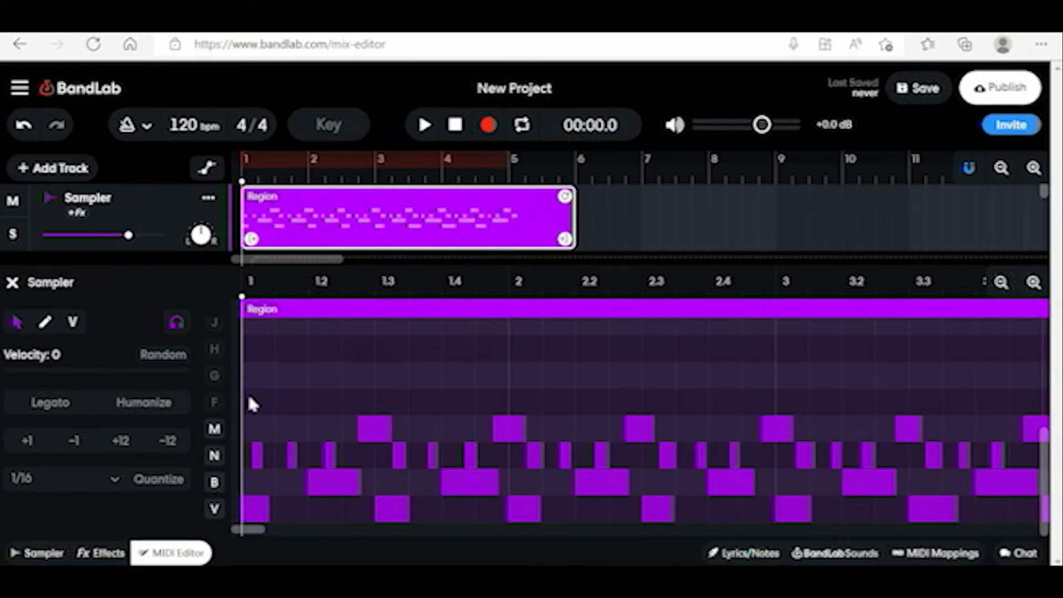
pyautogui.moveTo(248, 395); pyautogui.dragTo(1028, 457)
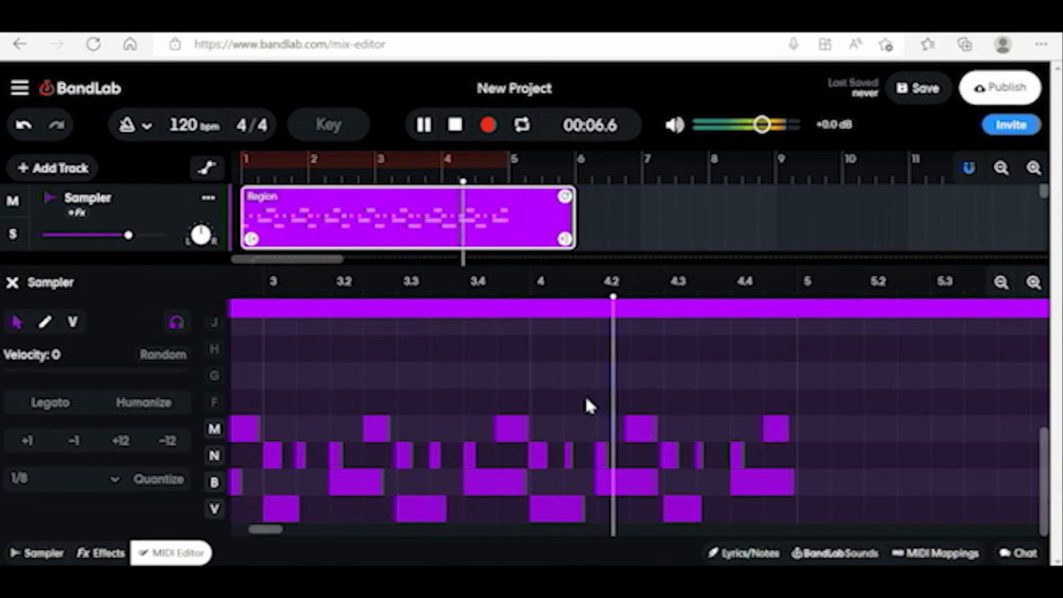
# - Stop playback, shorten the combined region to end at bar 5, and turn on cycle looping
pyautogui.click(456, 124)
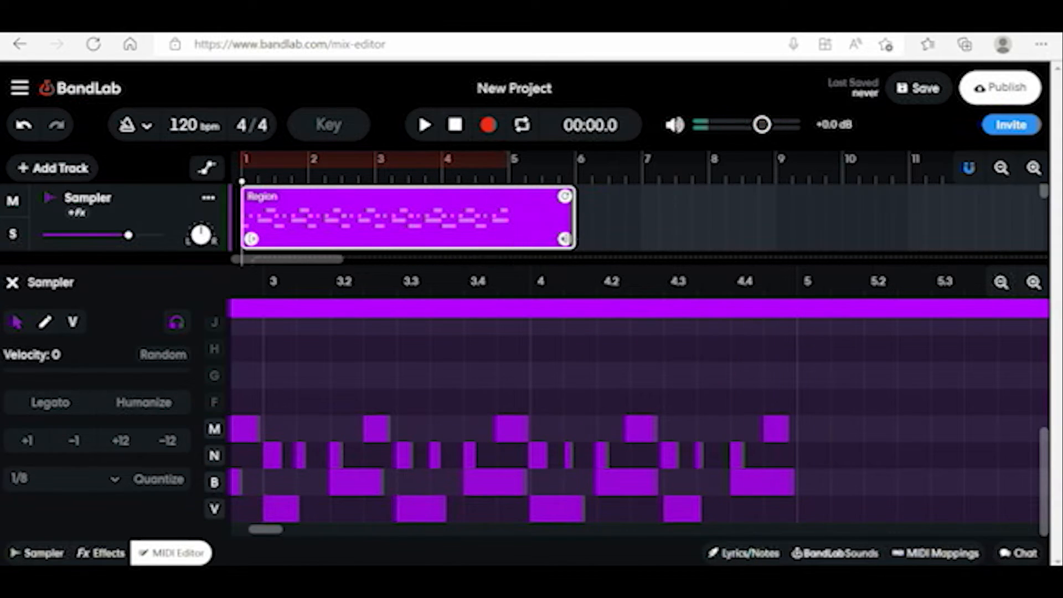
pyautogui.moveTo(565, 239); pyautogui.dragTo(497, 239)
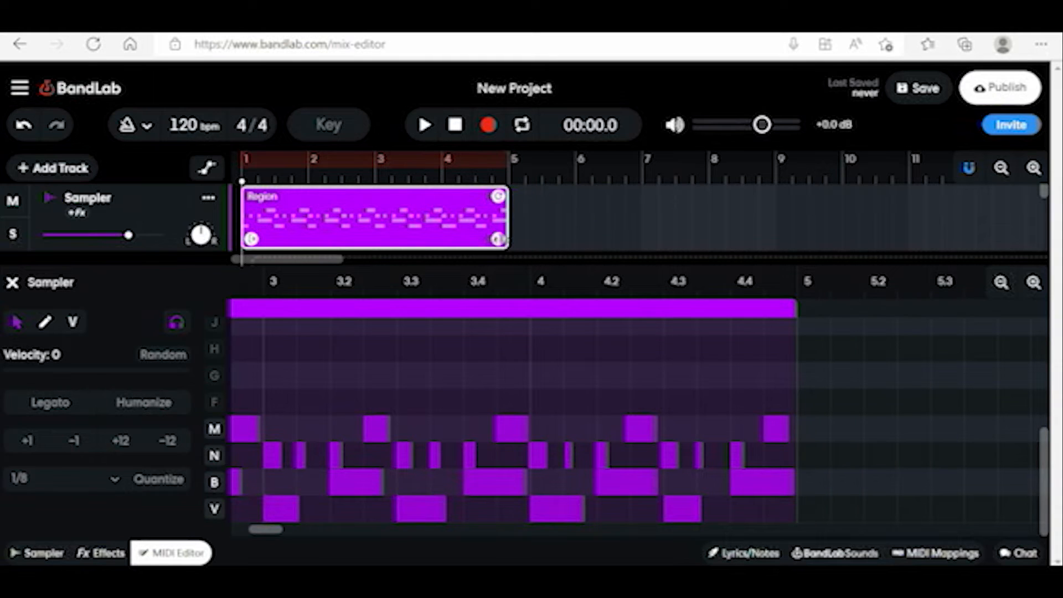
pyautogui.click(523, 127)
# - Rename the project "Sampler Demo" and save it, returning to the Sampler's pads
pyautogui.click(565, 88)
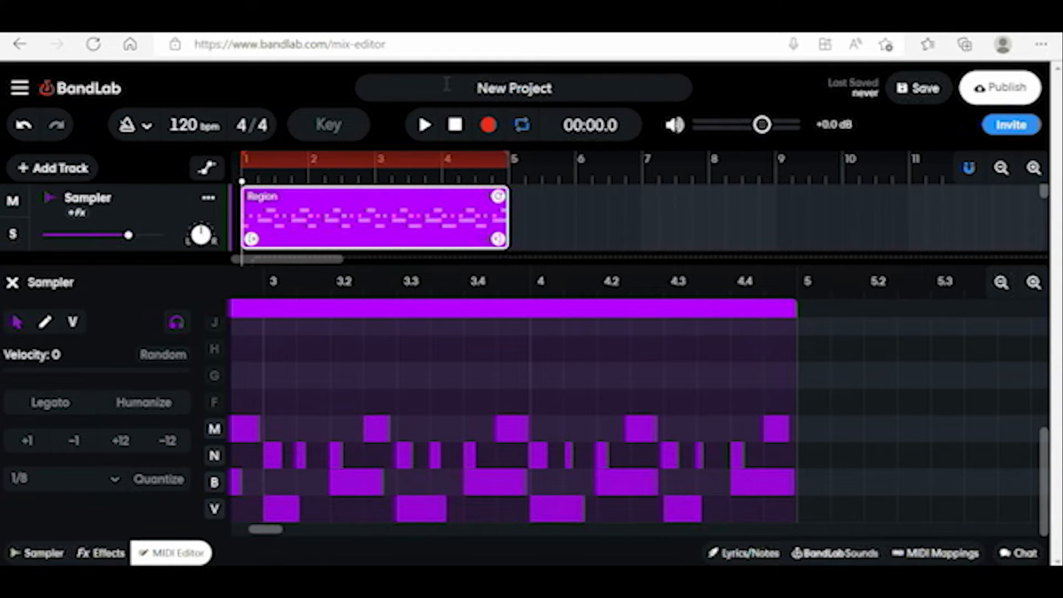
pyautogui.hotkey('ctrl', 'a')
pyautogui.write('Sampler')
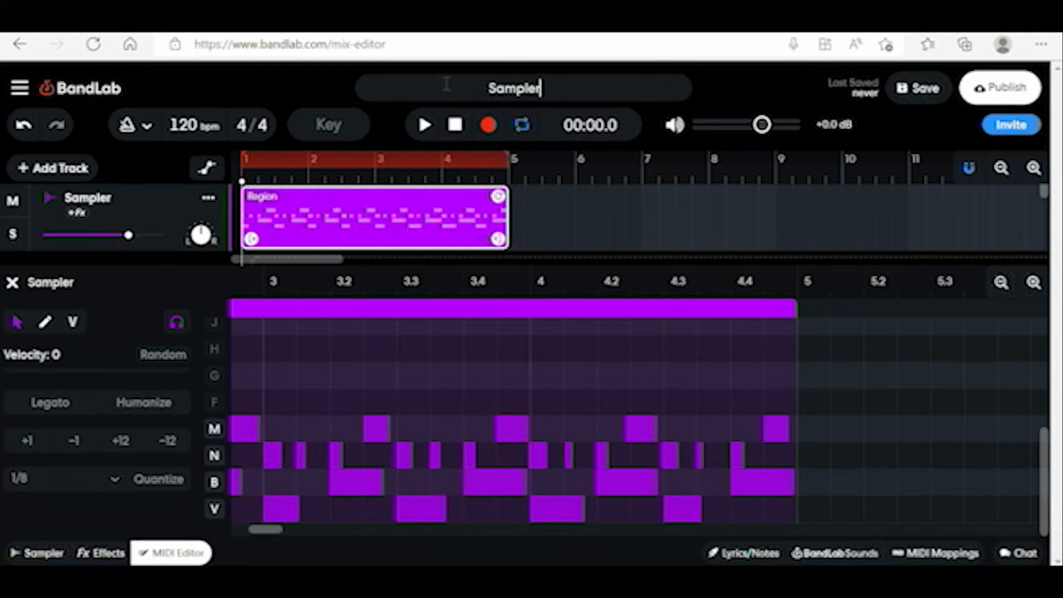
pyautogui.write(' Demo')
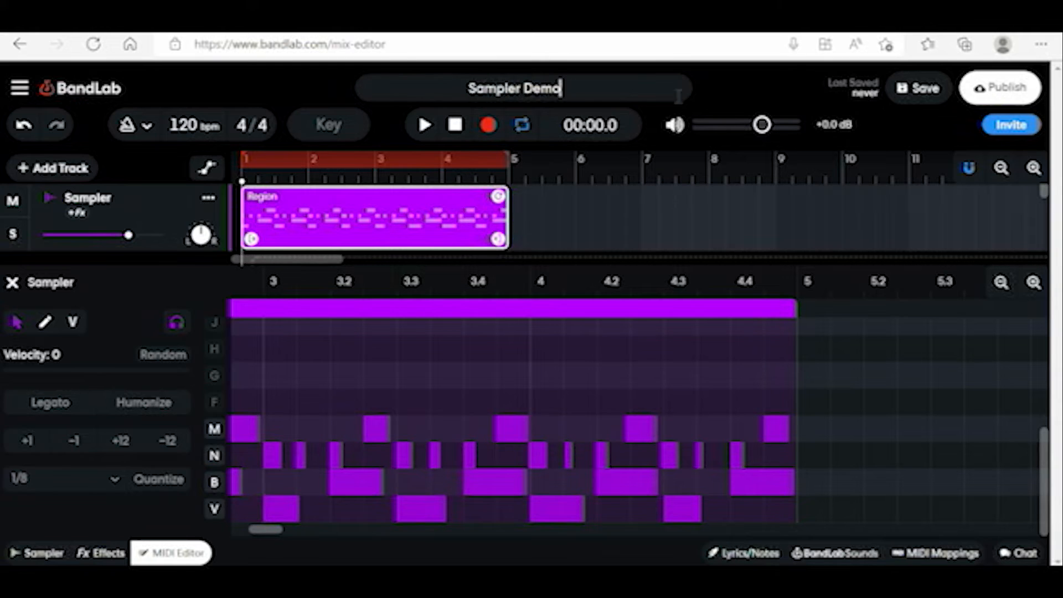
pyautogui.click(911, 91)
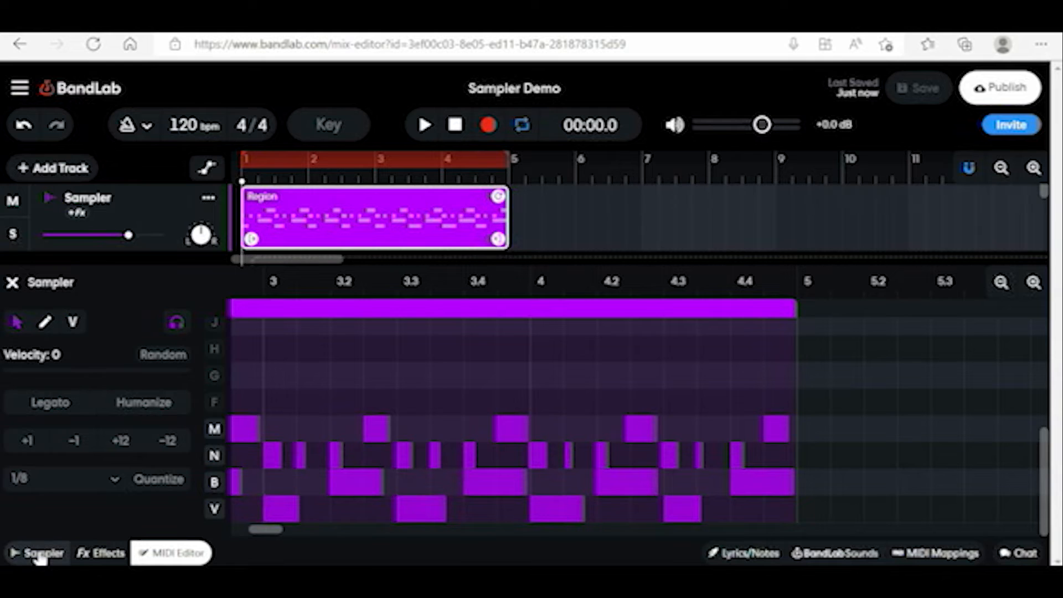
pyautogui.click(40, 553)
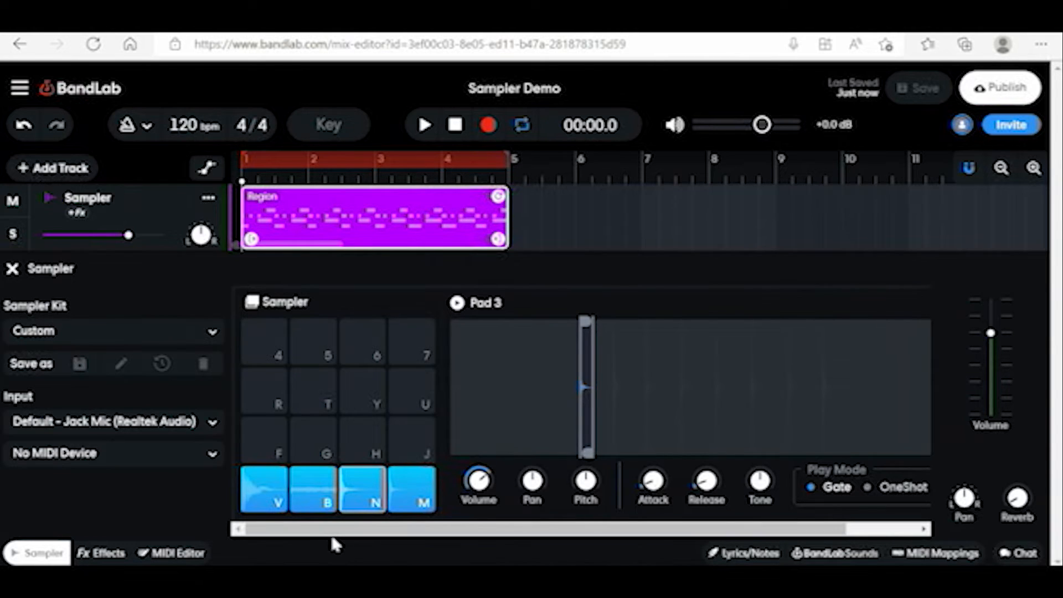
# - Record a new microphone sample onto empty pad G and audition it
pyautogui.click(313, 441)
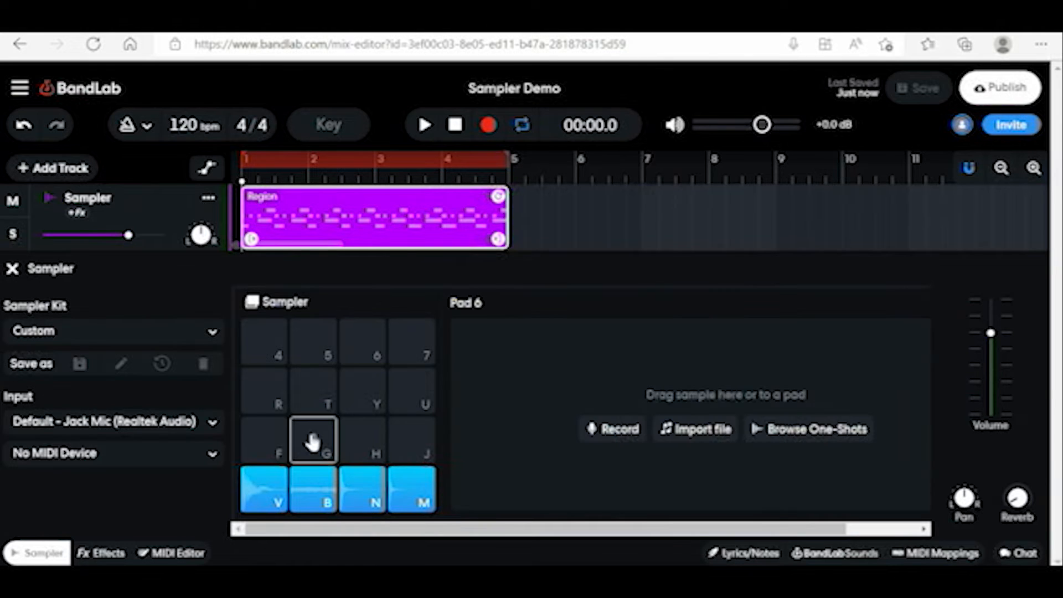
pyautogui.press('g')
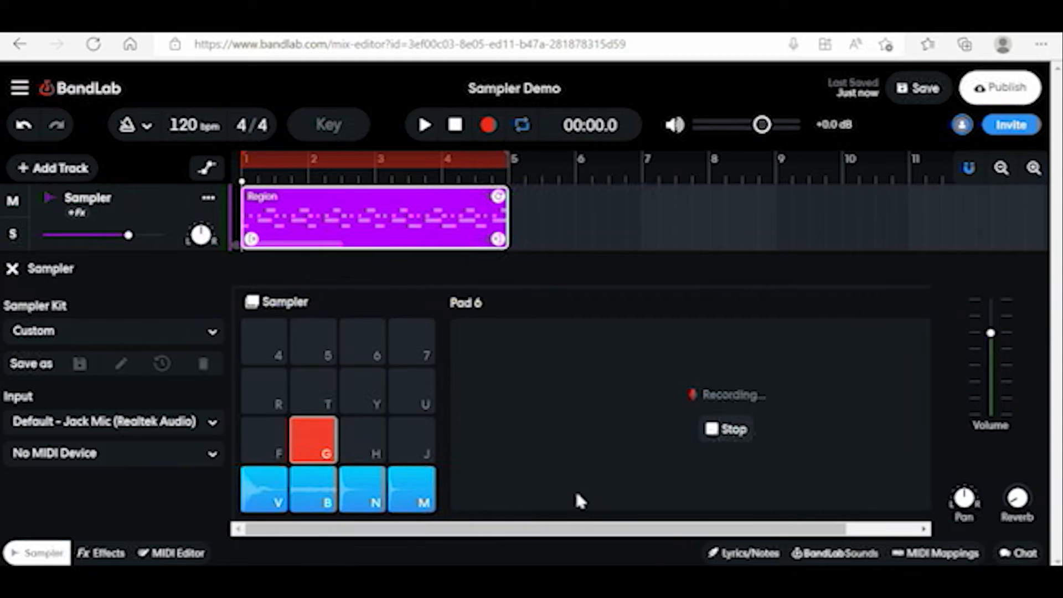
pyautogui.click(714, 434)
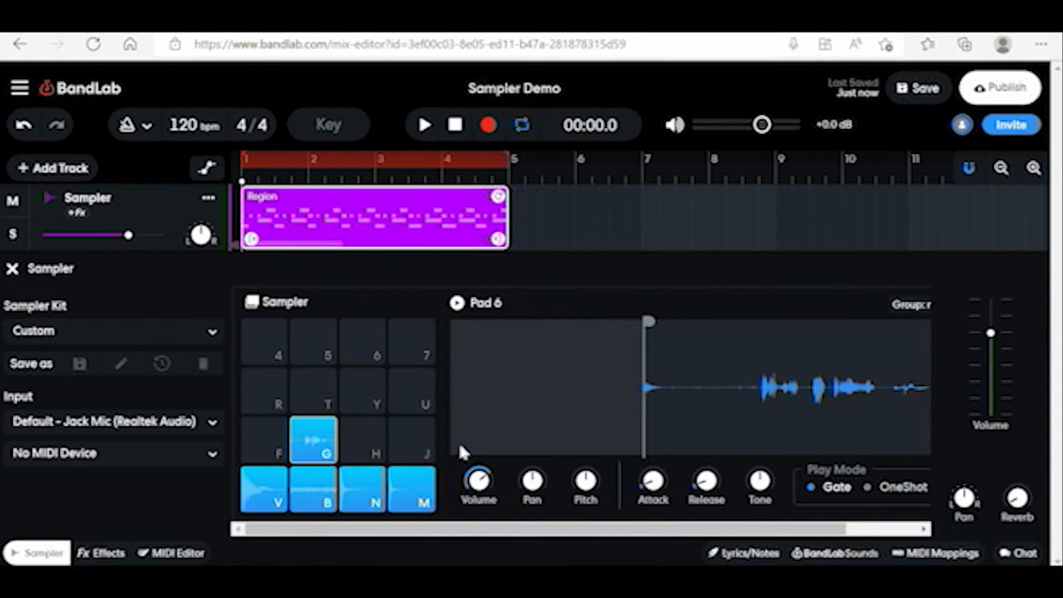
pyautogui.press('g')
pyautogui.press('g')
pyautogui.press('g')
pyautogui.press('g')
# - Trim pad G's sample to the span from its first loud burst to its last one, auditioning the result
pyautogui.hscroll(3, 502, 541)
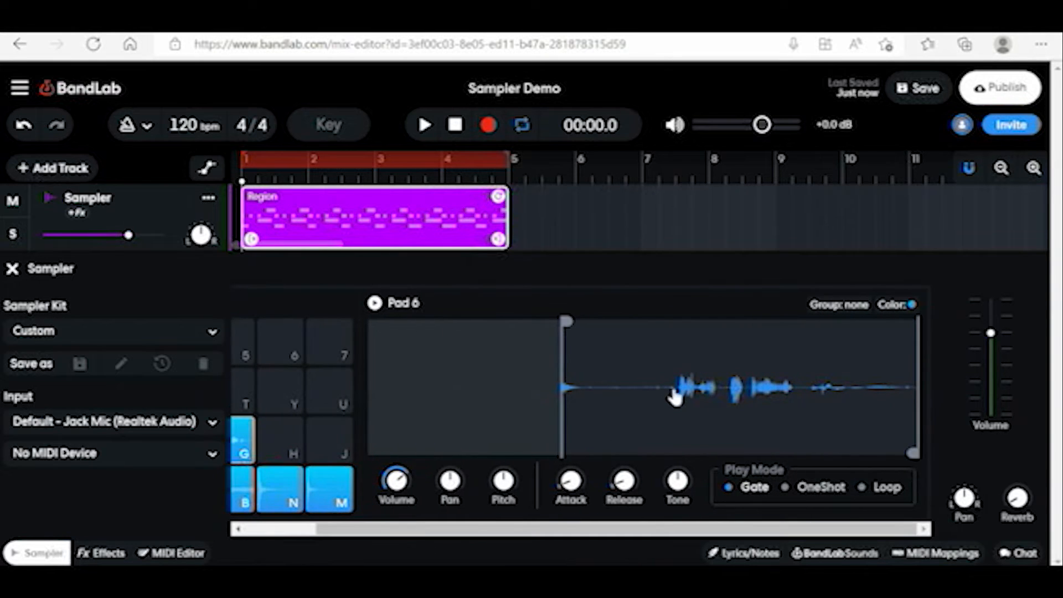
pyautogui.press('g')
pyautogui.moveTo(652, 321); pyautogui.dragTo(684, 317)
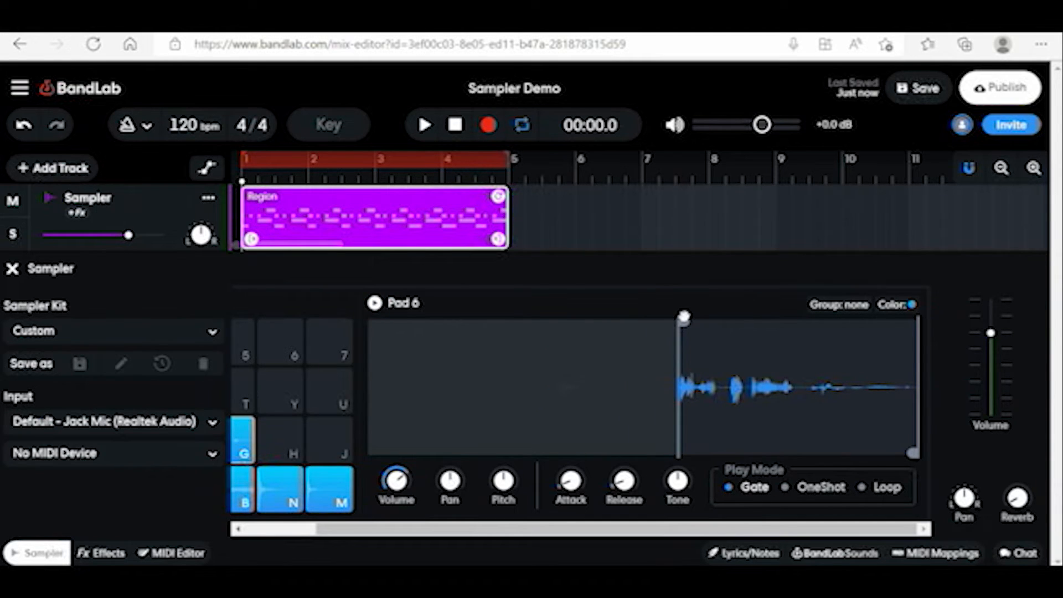
pyautogui.press('g')
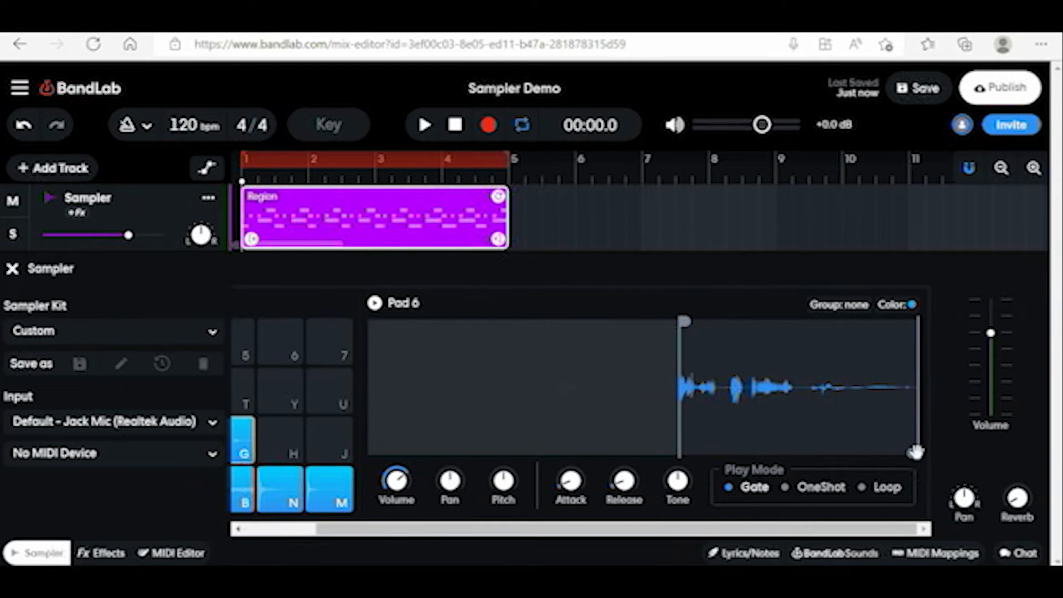
pyautogui.moveTo(877, 455); pyautogui.dragTo(784, 455)
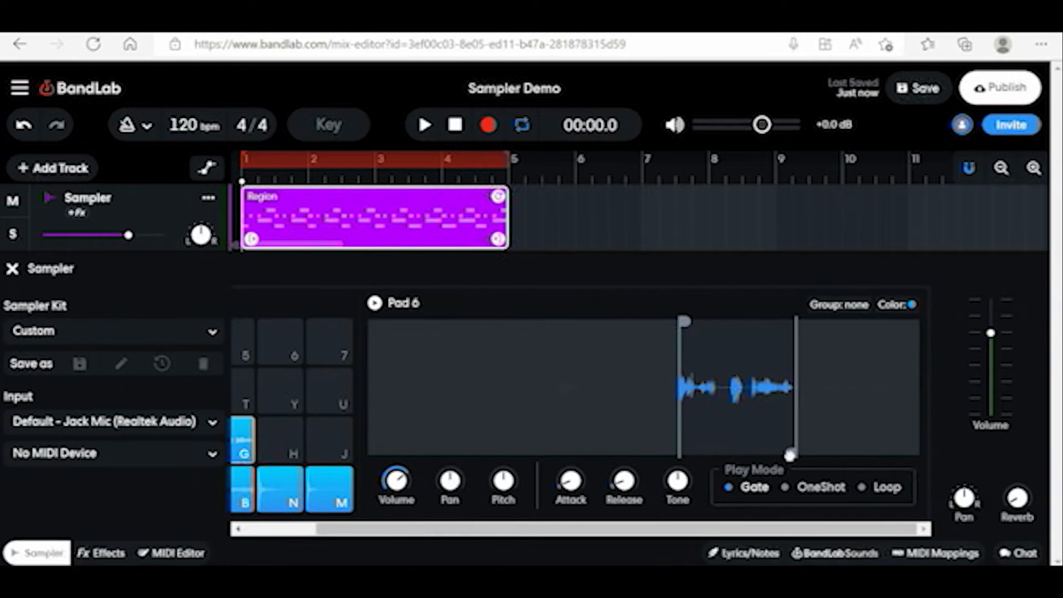
pyautogui.press('g')
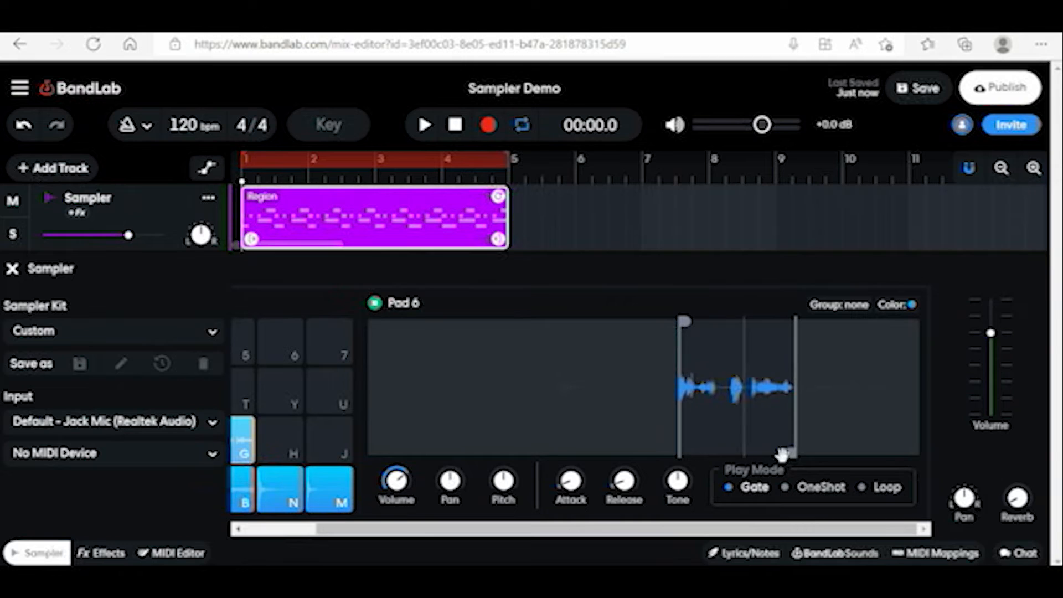
# - Shorten pad G's sample to its first burst only and audition it
pyautogui.moveTo(774, 455); pyautogui.dragTo(713, 461)
pyautogui.press('g')
pyautogui.press('g')
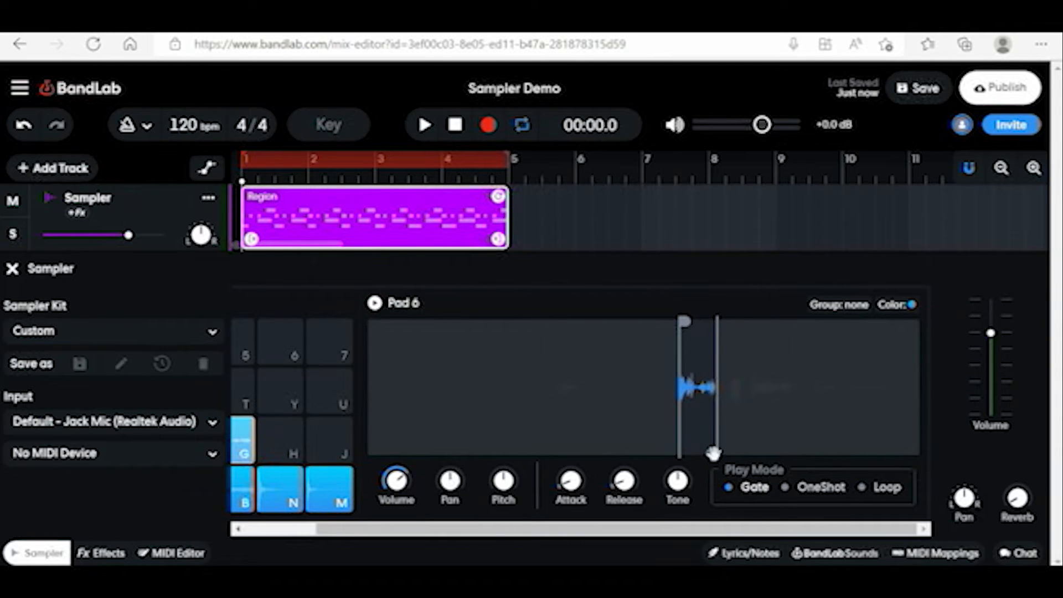
# - Trim pad G's sample to its last burst, lower its pitch in OneShot play mode, and audition it
pyautogui.press('g')
pyautogui.press('g')
pyautogui.press('g')
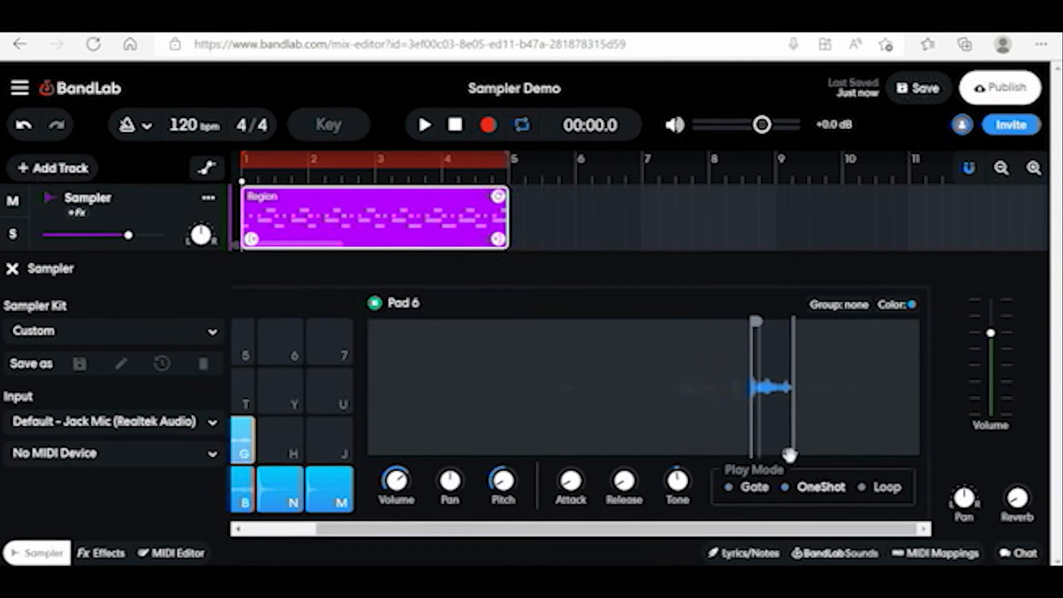
pyautogui.press('g')
pyautogui.press('g')
pyautogui.press('g')
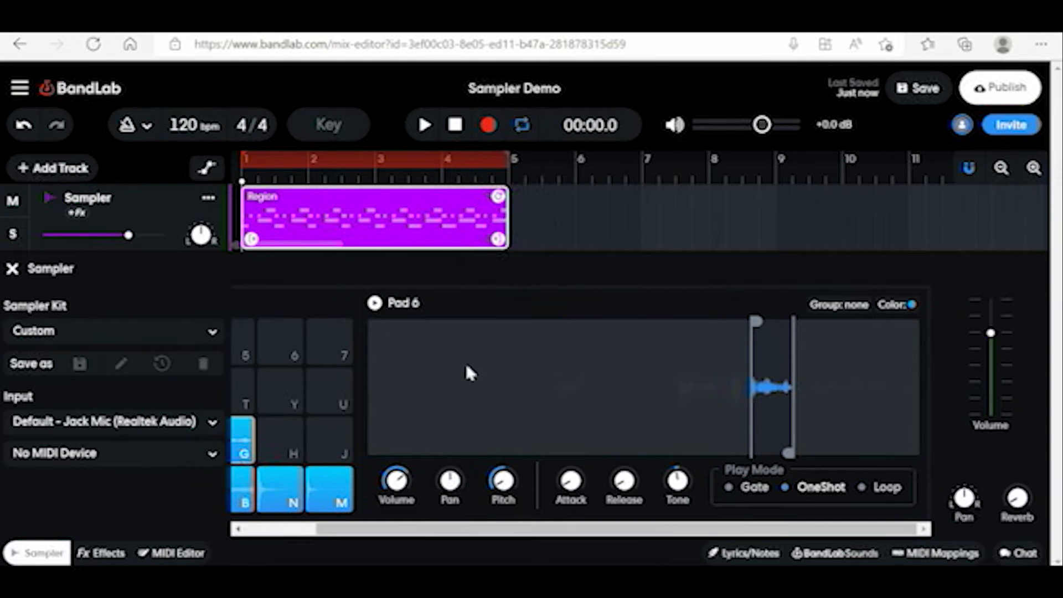
# - Preview the loop, then record pad G hits near the ends of bars 2 and 4 over the existing beat
pyautogui.click(425, 125)
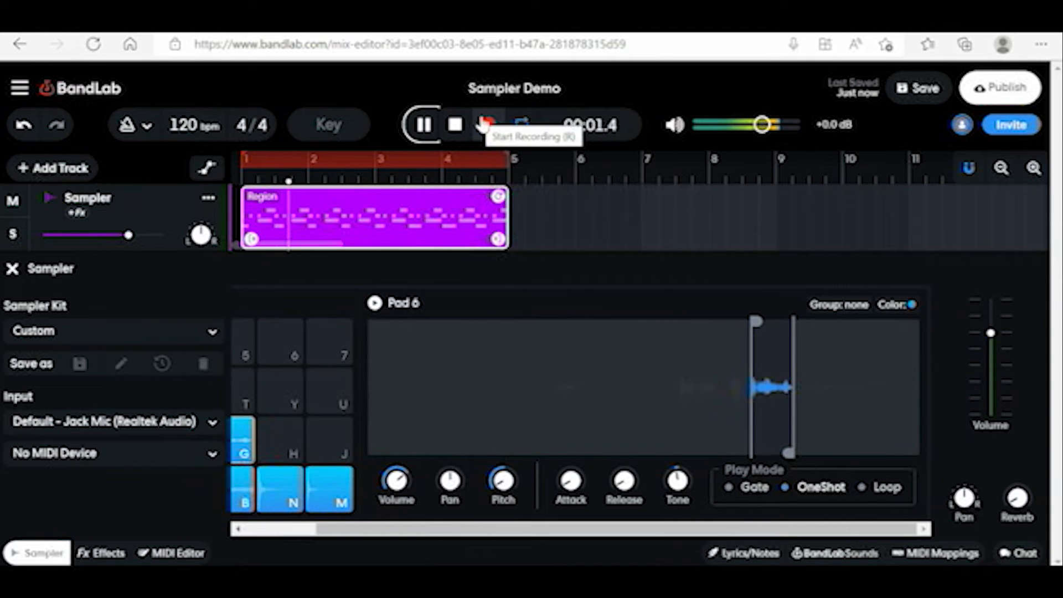
pyautogui.click(463, 126)
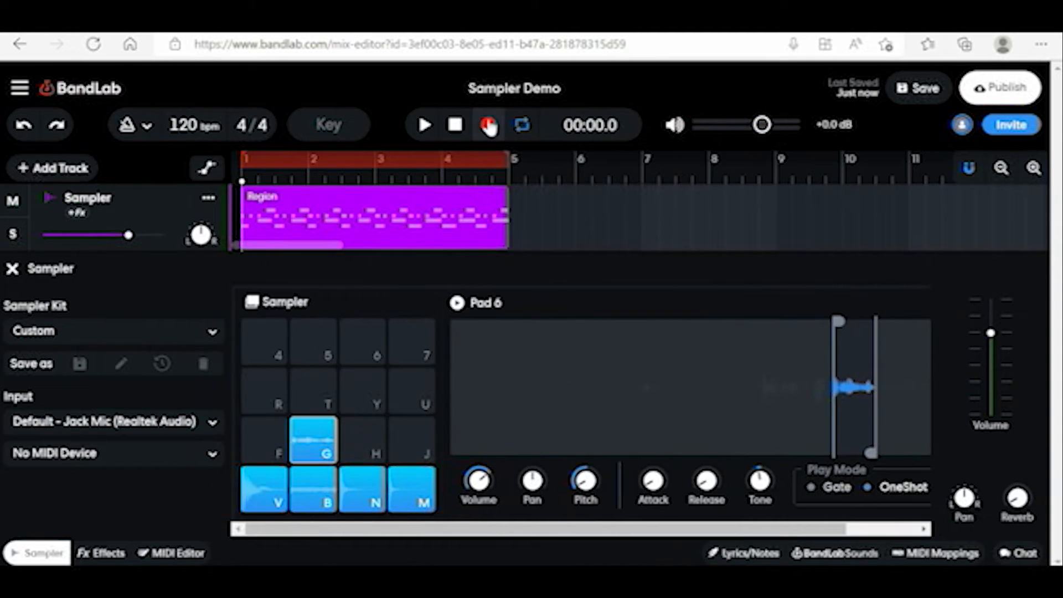
pyautogui.click(488, 126)
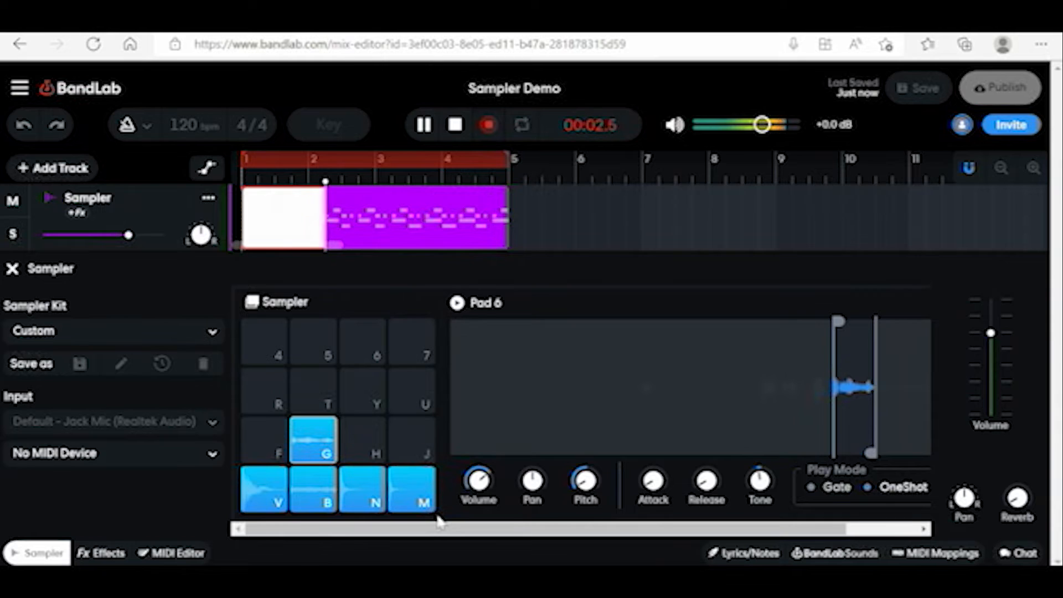
pyautogui.press('g')
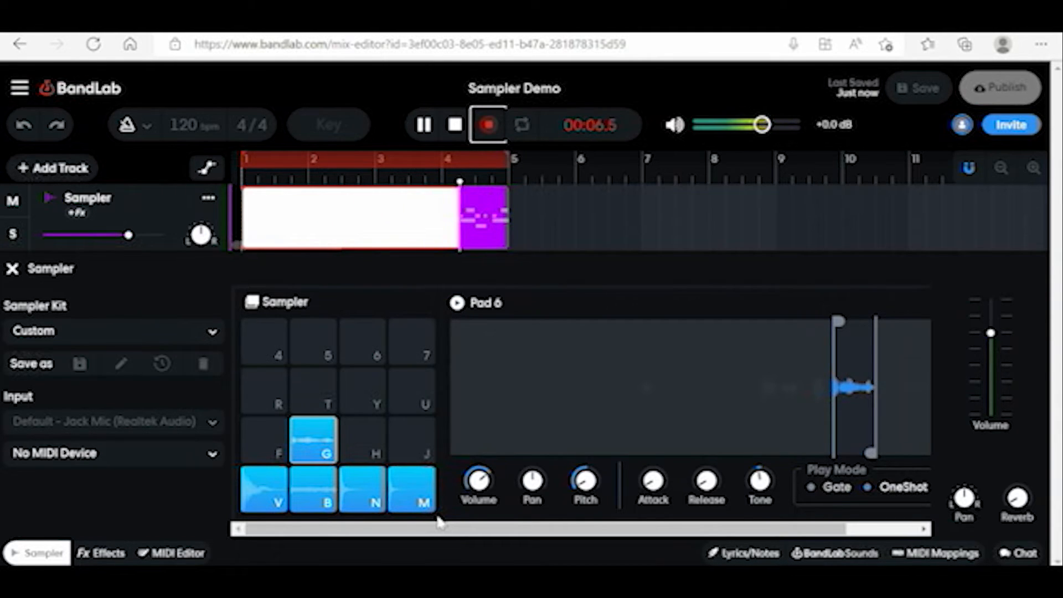
pyautogui.press('g')
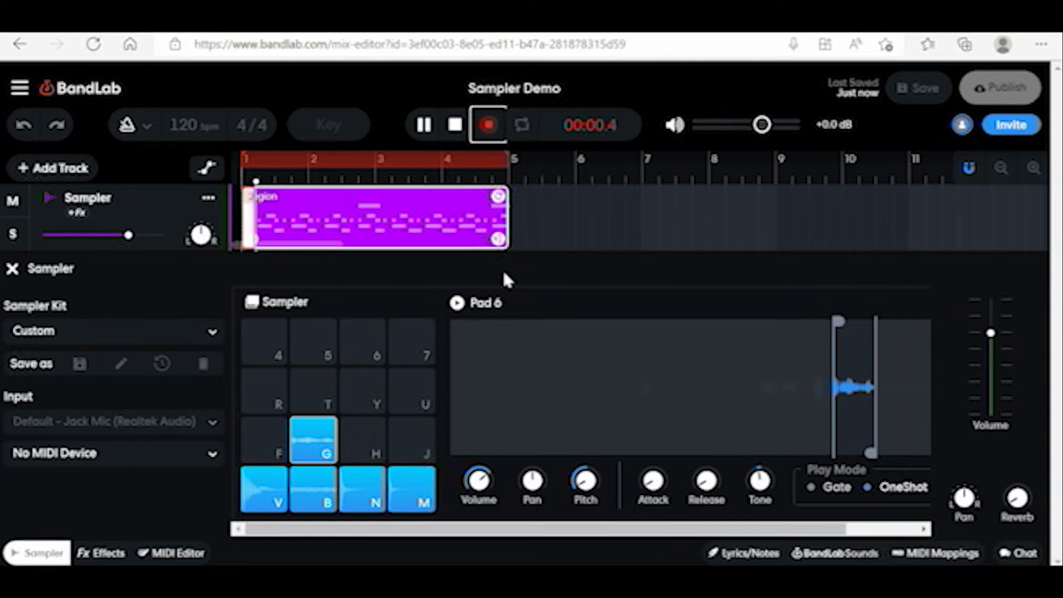
pyautogui.click(455, 126)
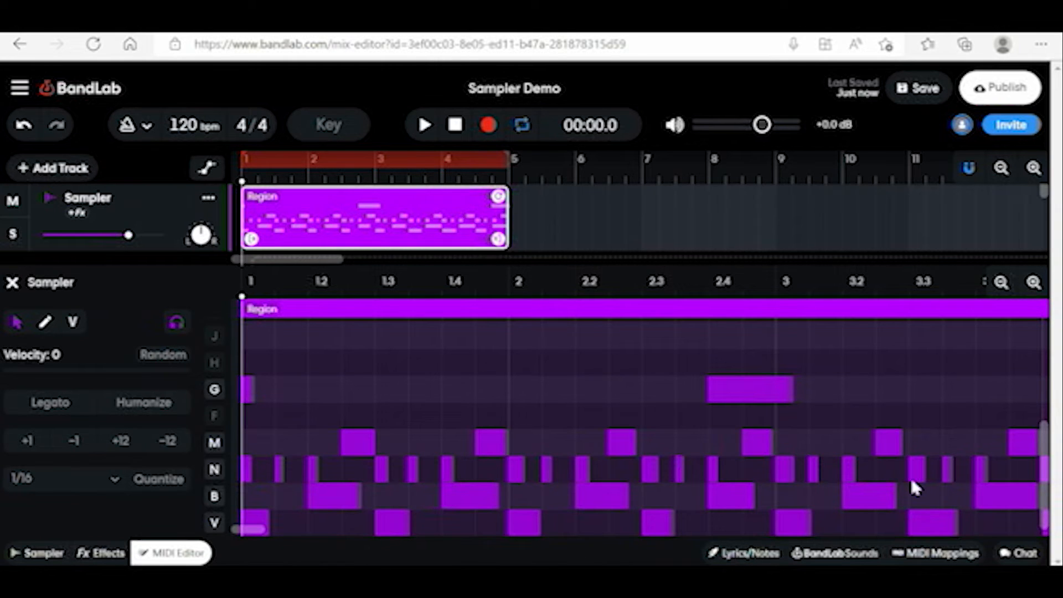
# - Shorten the last G note in the MIDI editor to end at bar 5 and play back the loop
pyautogui.hscroll(10, 853, 453)
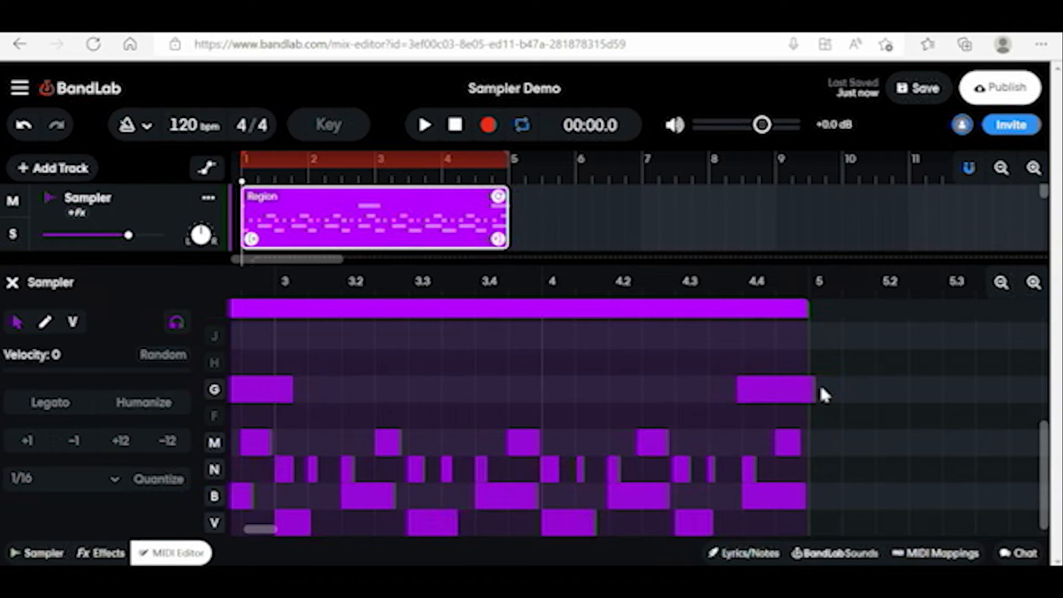
pyautogui.moveTo(814, 389); pyautogui.dragTo(808, 390)
pyautogui.press('space')
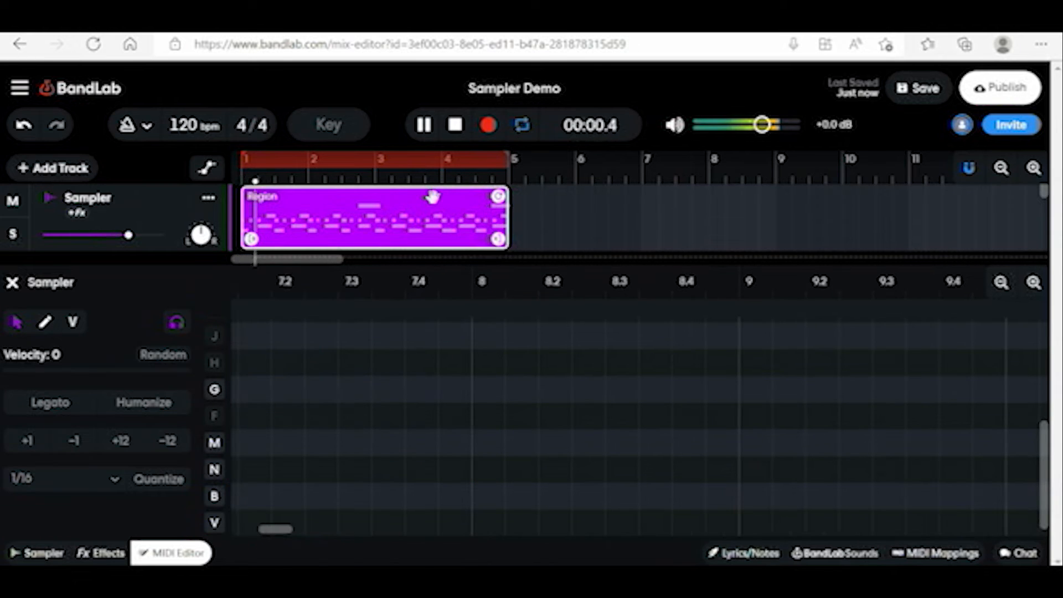
pyautogui.click(455, 127)
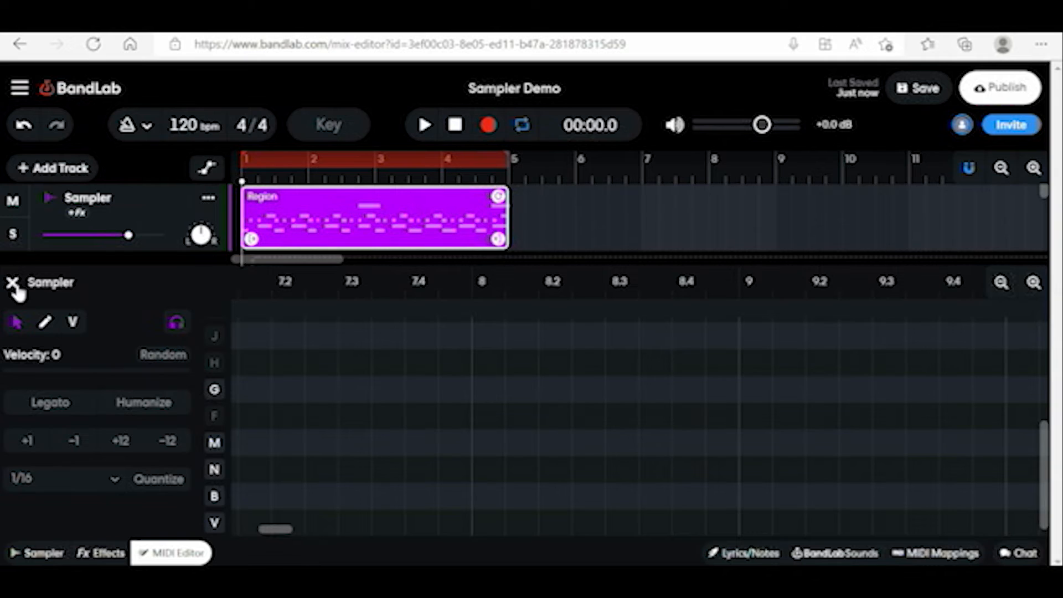
# - Close the MIDI editor, rename the track "Sampler - Drum Beat", and save the project
pyautogui.click(13, 285)
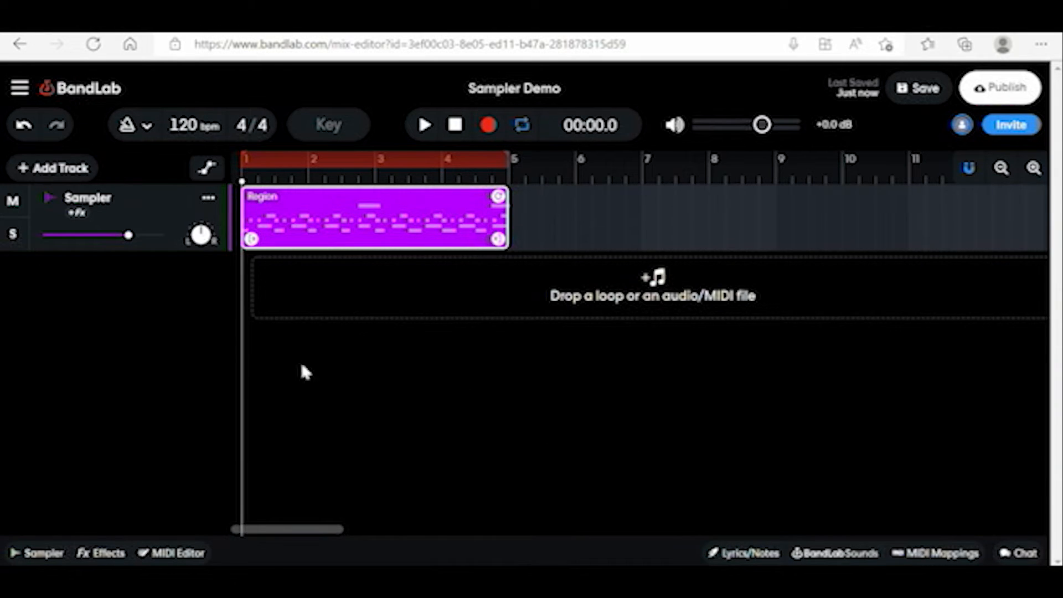
pyautogui.click(113, 199)
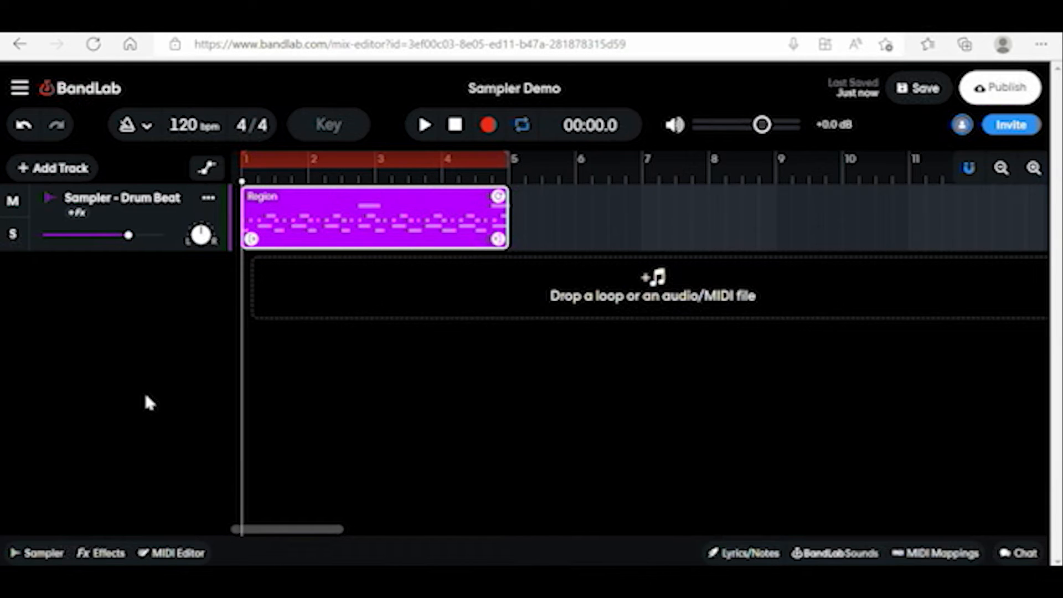
pyautogui.click(930, 87)
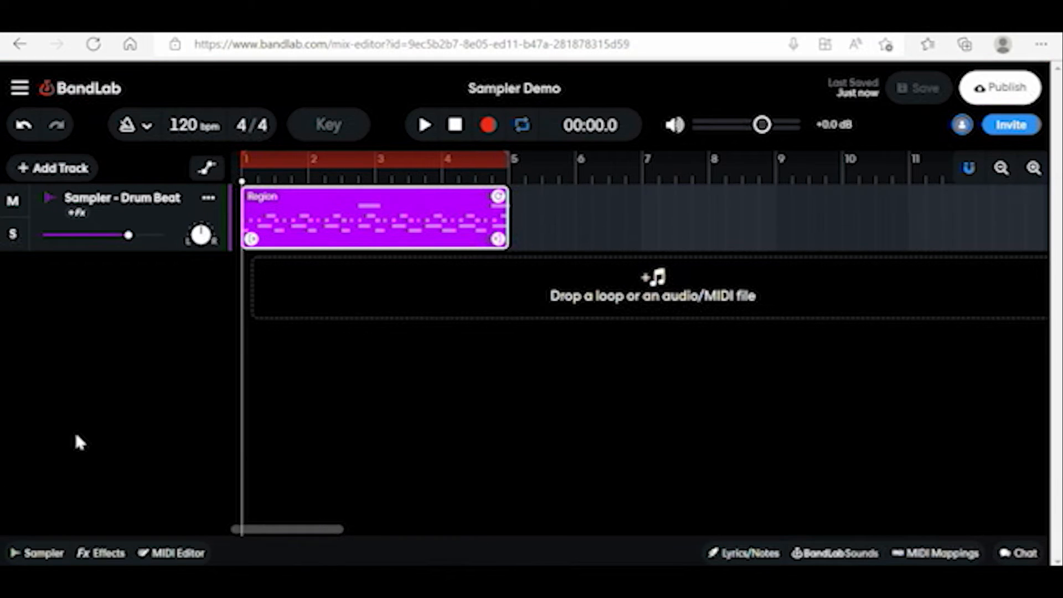
# - Add a virtual instrument track and set its instrument to Grime Bass from the Synth Basses
pyautogui.click(32, 168)
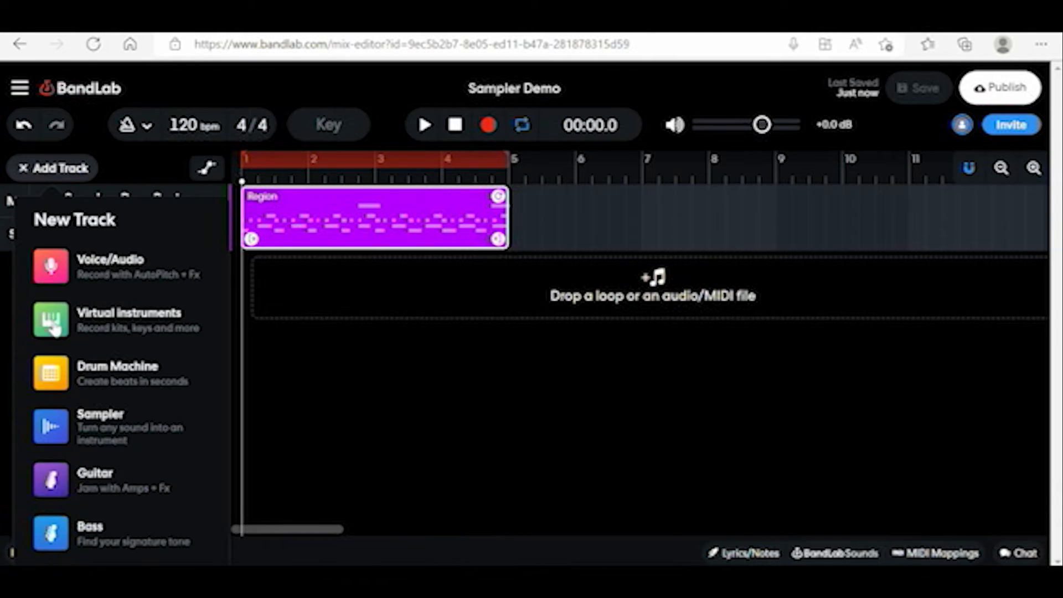
pyautogui.click(52, 323)
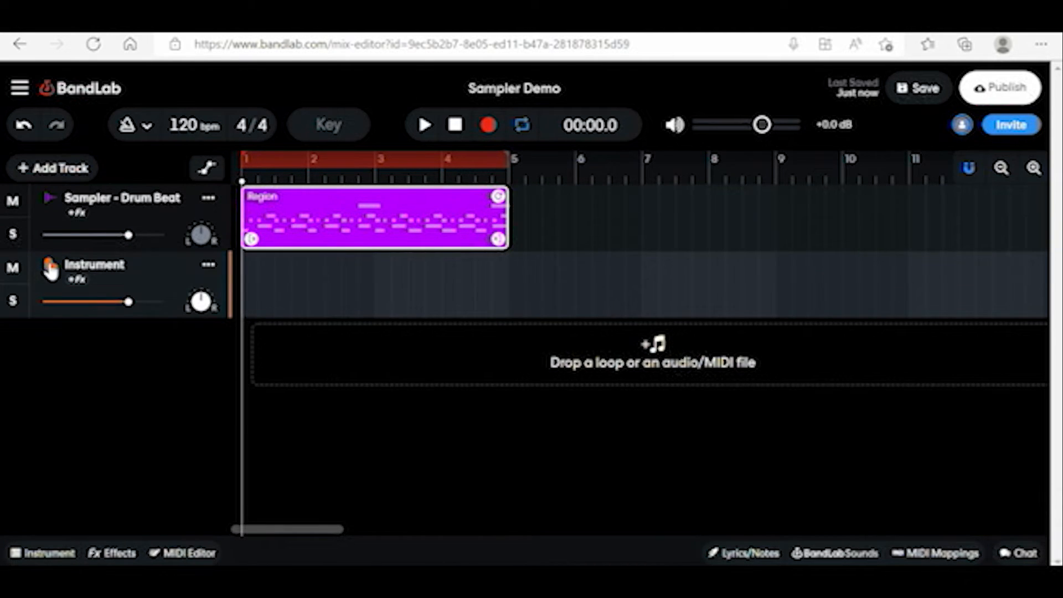
pyautogui.click(51, 270)
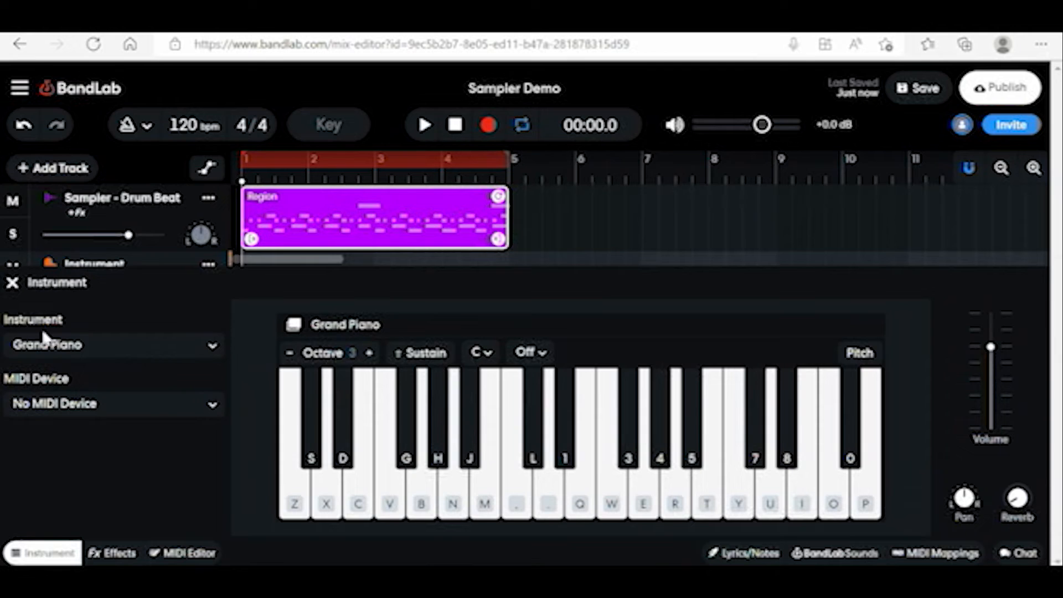
pyautogui.click(212, 349)
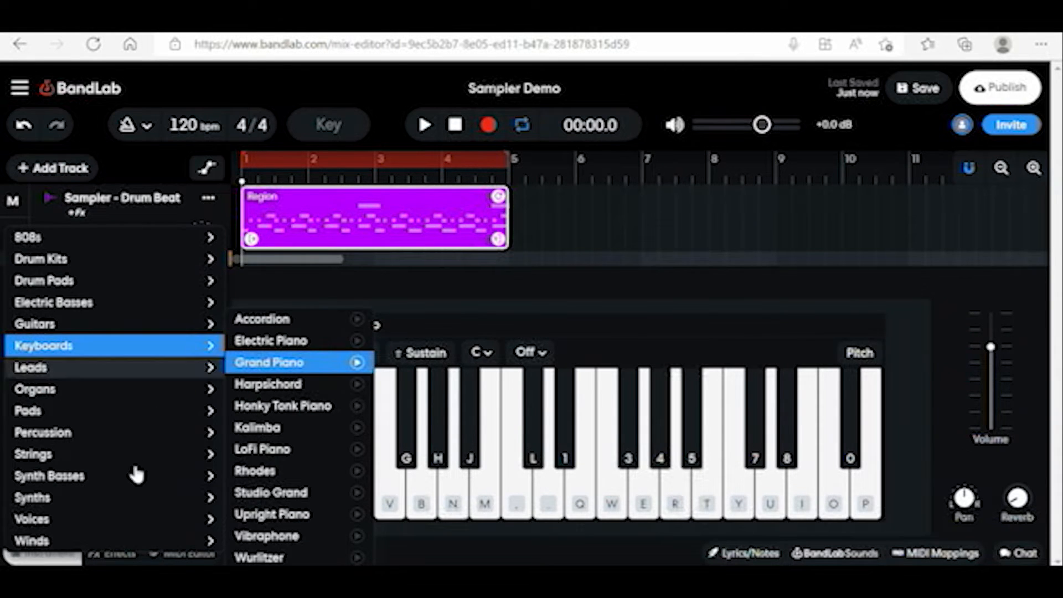
pyautogui.moveTo(174, 480)
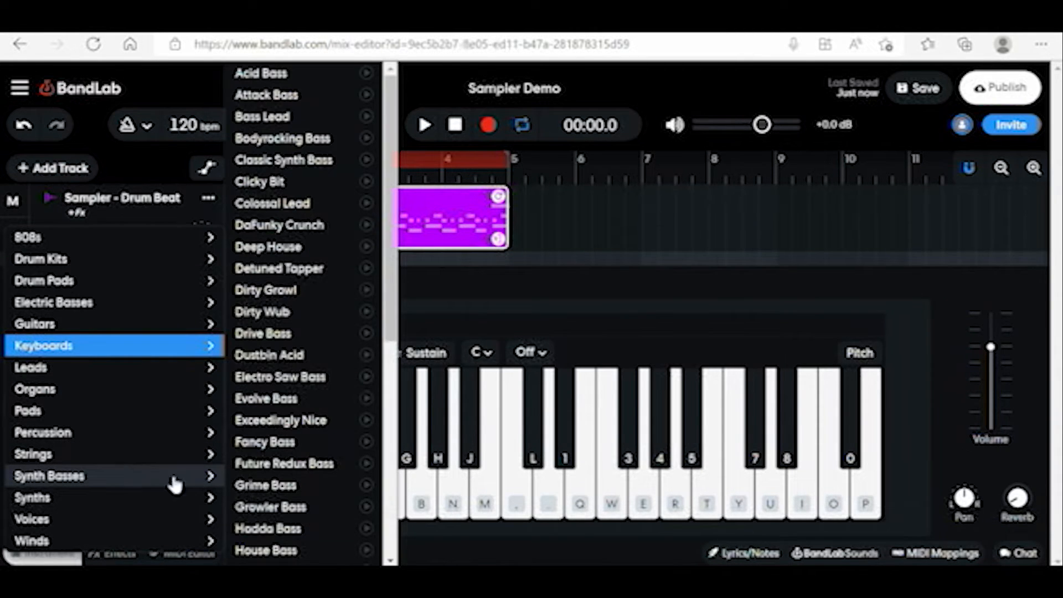
pyautogui.click(244, 486)
# - Play a few notes with Grime Bass and lower the instrument's volume slightly
pyautogui.press('b')
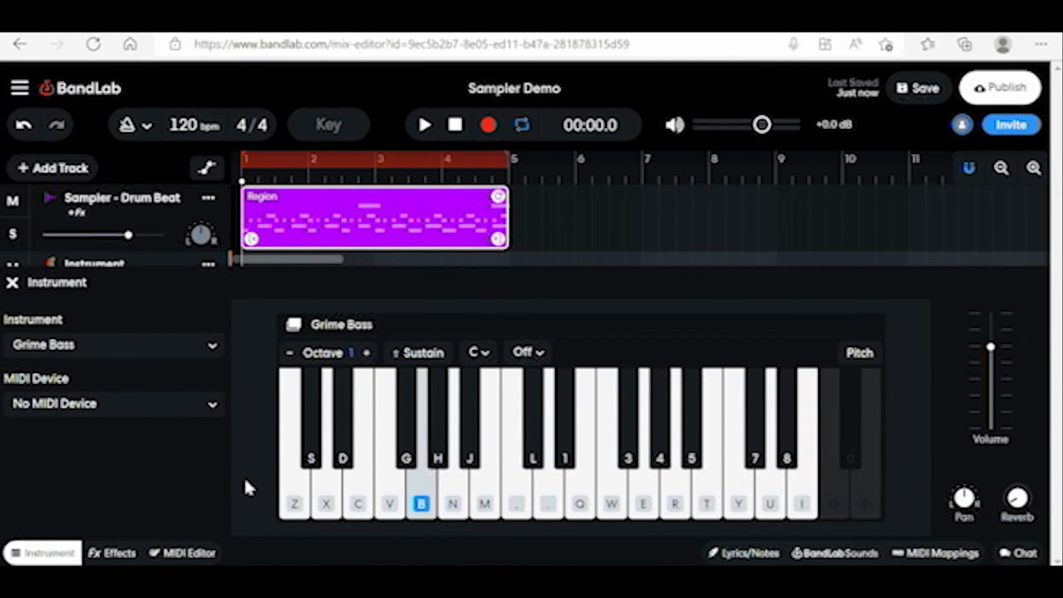
pyautogui.press('c')
pyautogui.press('v')
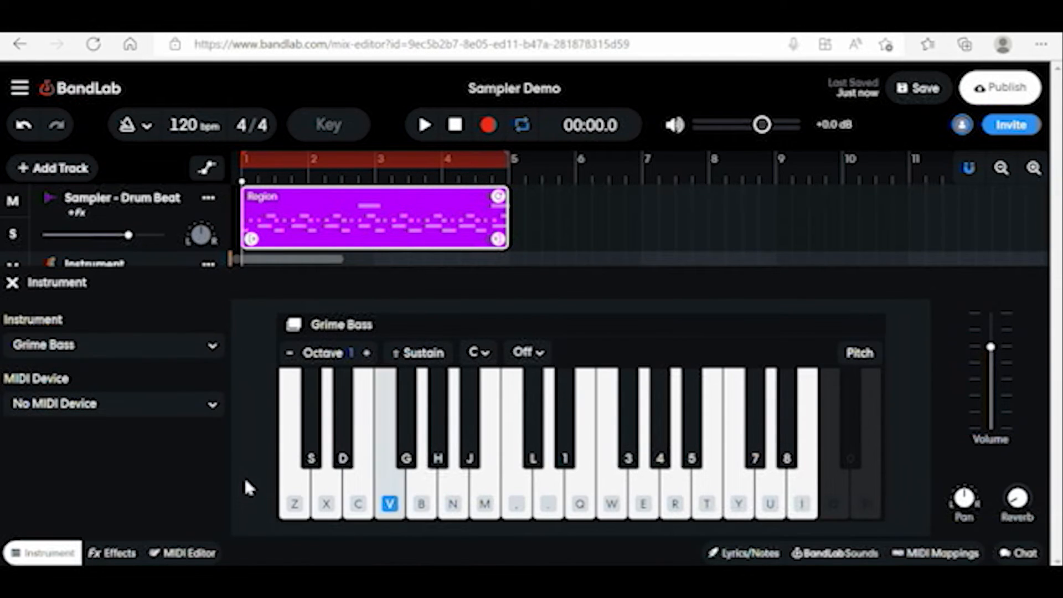
pyautogui.press('b')
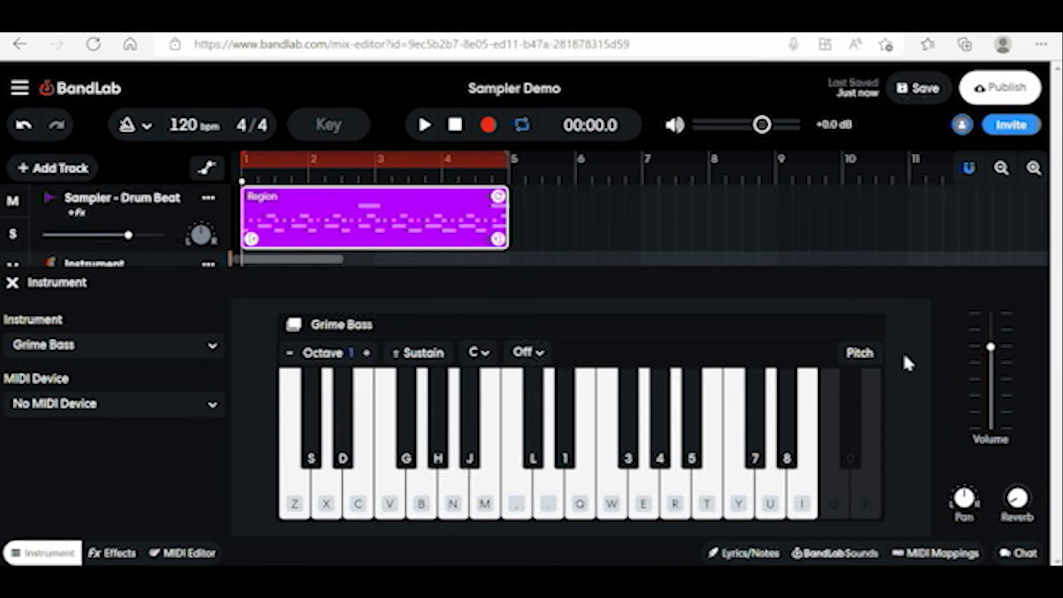
pyautogui.moveTo(993, 359); pyautogui.dragTo(991, 363)
# - Try out a bass line on the Grime Bass keyboard around keys C, B and N at the lowered volume
pyautogui.press('b')
pyautogui.press('b')
pyautogui.press('c')
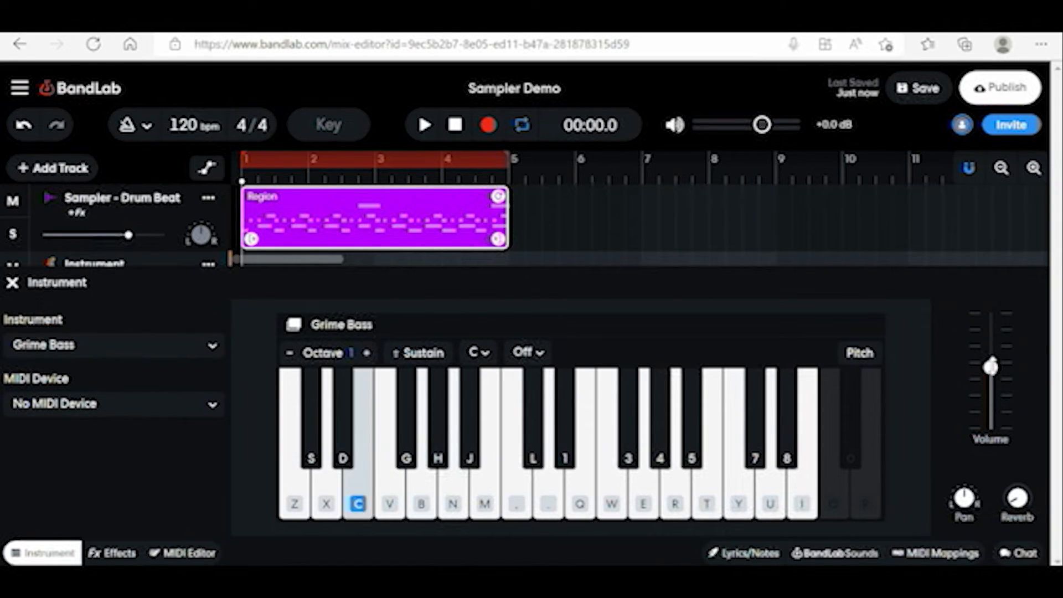
pyautogui.press('g')
pyautogui.press('b')
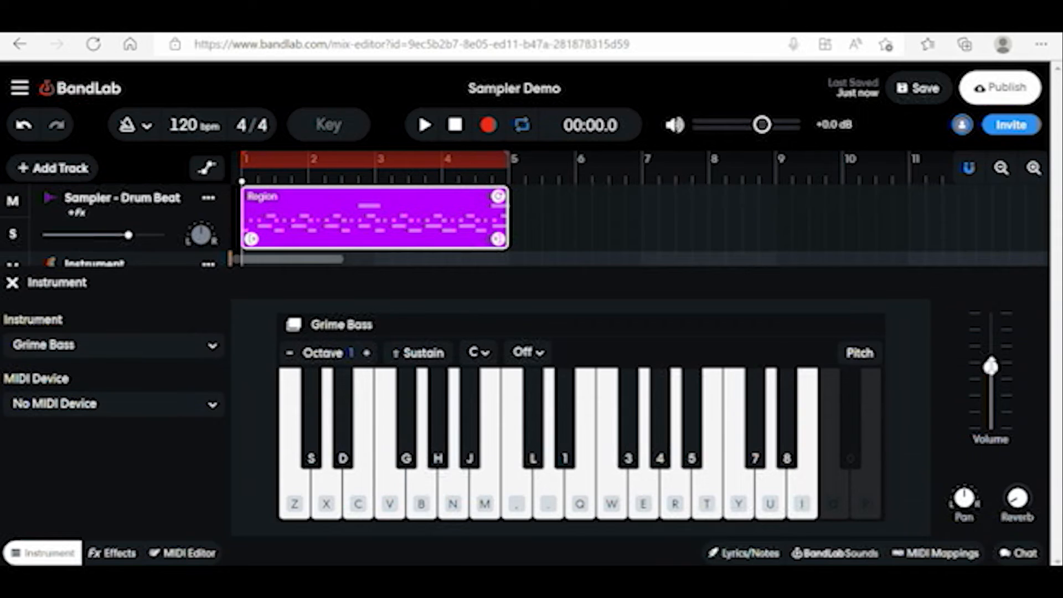
pyautogui.press('c')
pyautogui.press('b')
pyautogui.press('n')
pyautogui.press('b')
pyautogui.press('c')
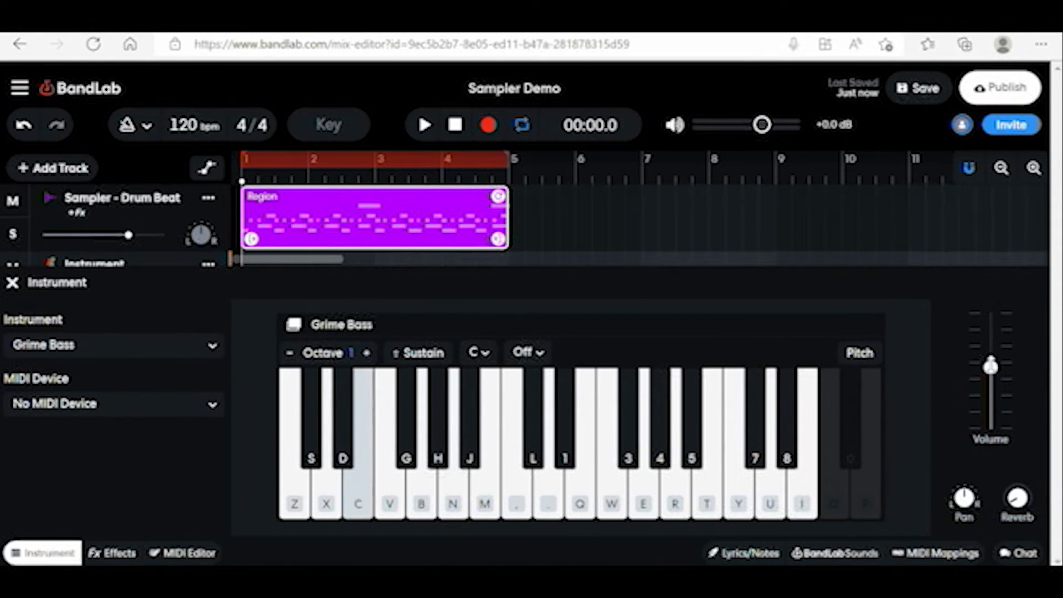
pyautogui.press('b')
pyautogui.press('b')
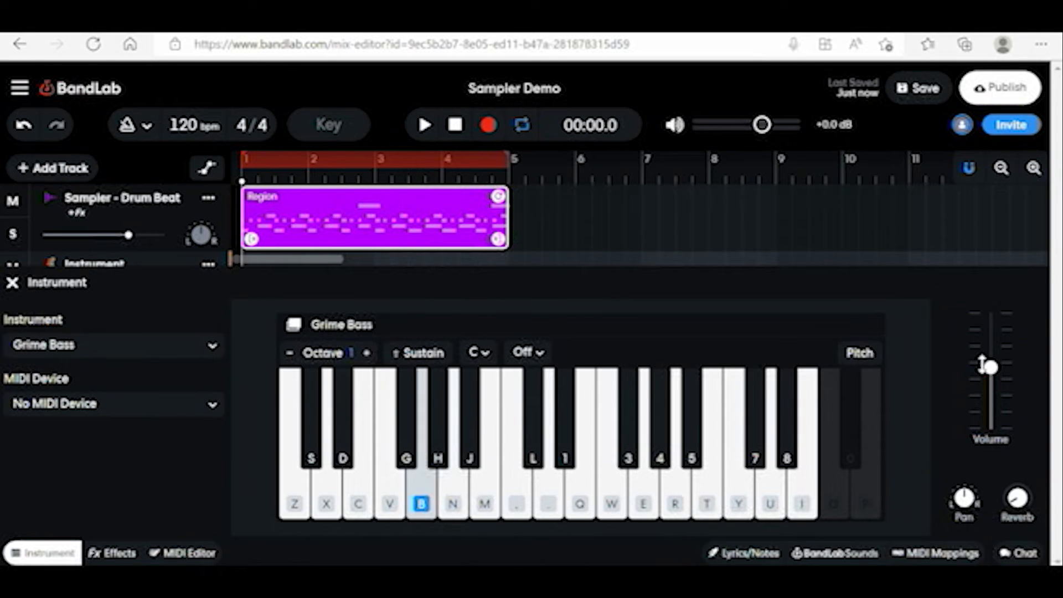
# - Rehearse the bass riff on the Grime Bass keyboard using keys C, V and B
pyautogui.press('c')
pyautogui.press('v')
pyautogui.press('b')
pyautogui.press('b')
pyautogui.press('c')
pyautogui.press('b')
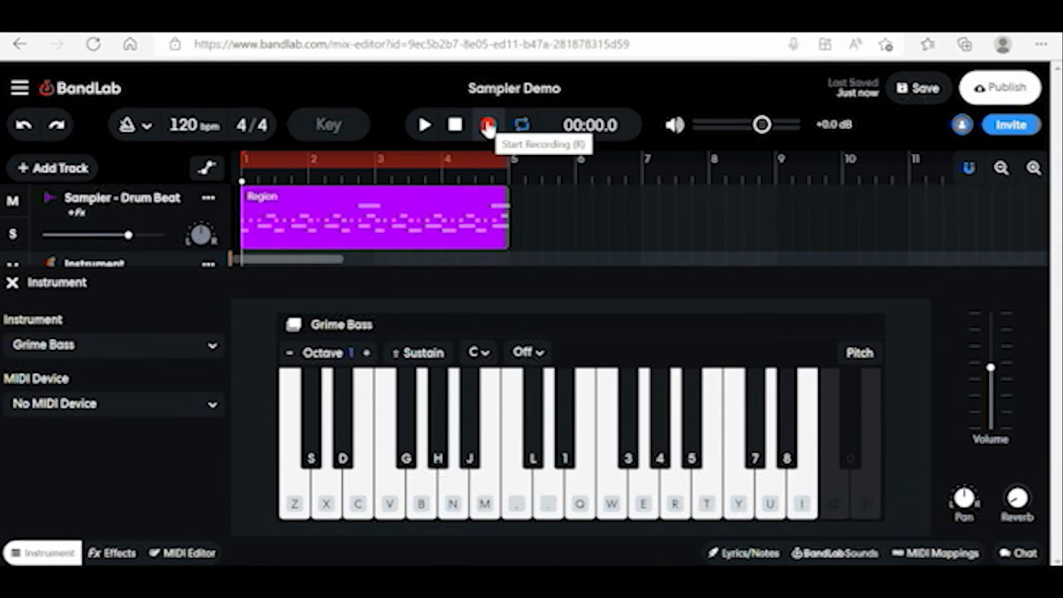
# - Record a four-bar Grime Bass riff over the drum beat using keys B, C, V and G, and stop recording after bar 4
pyautogui.click(487, 126)
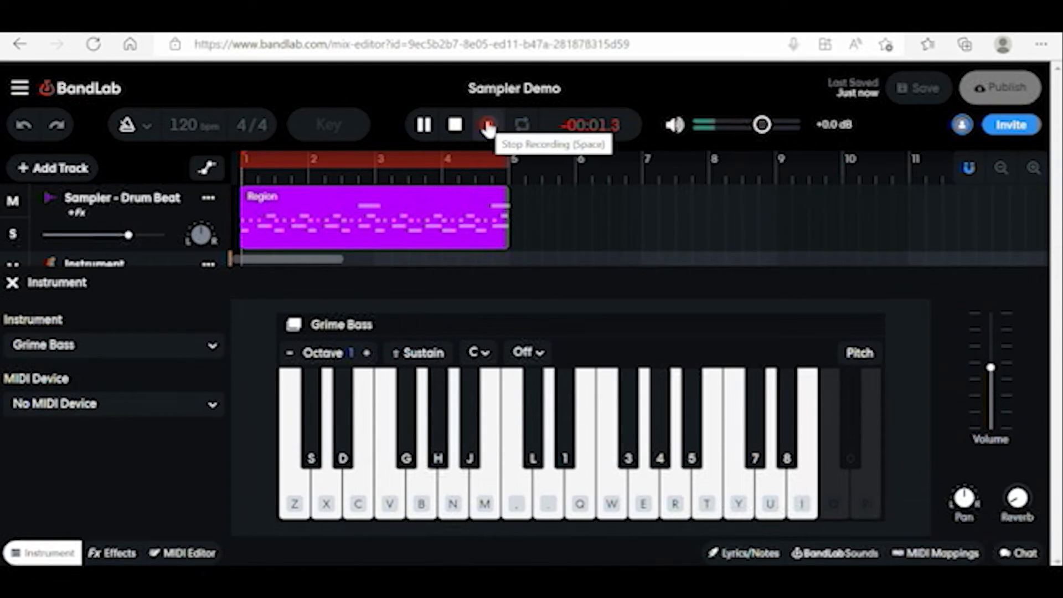
pyautogui.press('b')
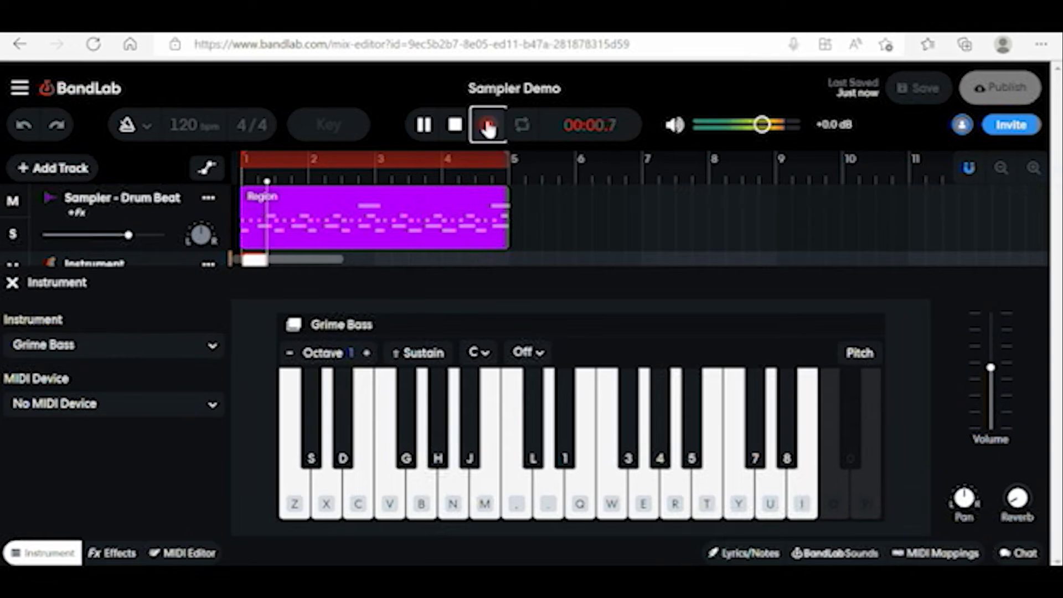
pyautogui.press('c')
pyautogui.press('v')
pyautogui.press('g')
pyautogui.press('b')
pyautogui.press('c')
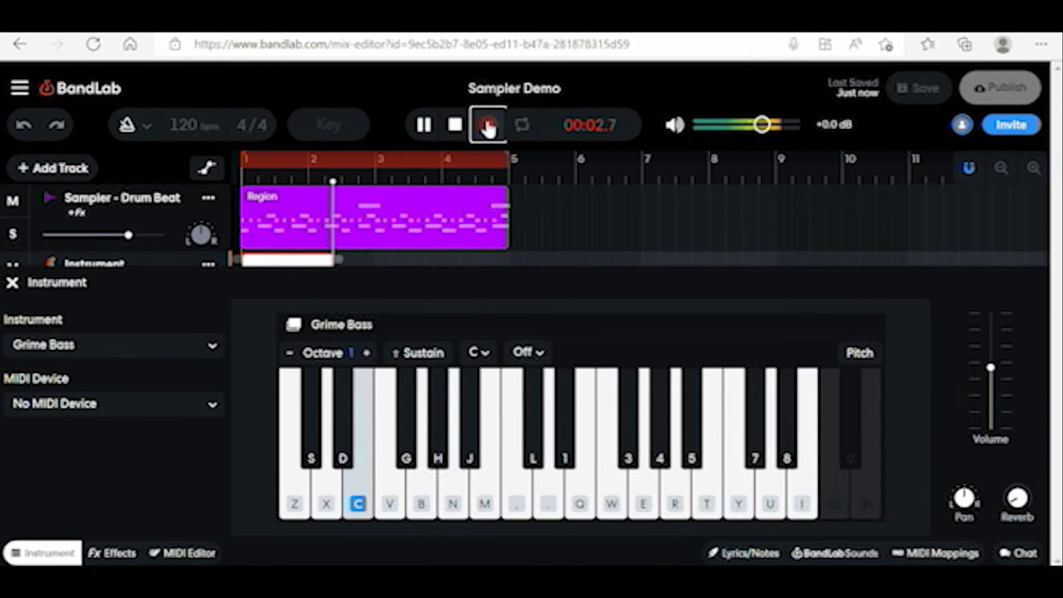
pyautogui.press('v')
pyautogui.press('g')
pyautogui.press('b')
pyautogui.press('c')
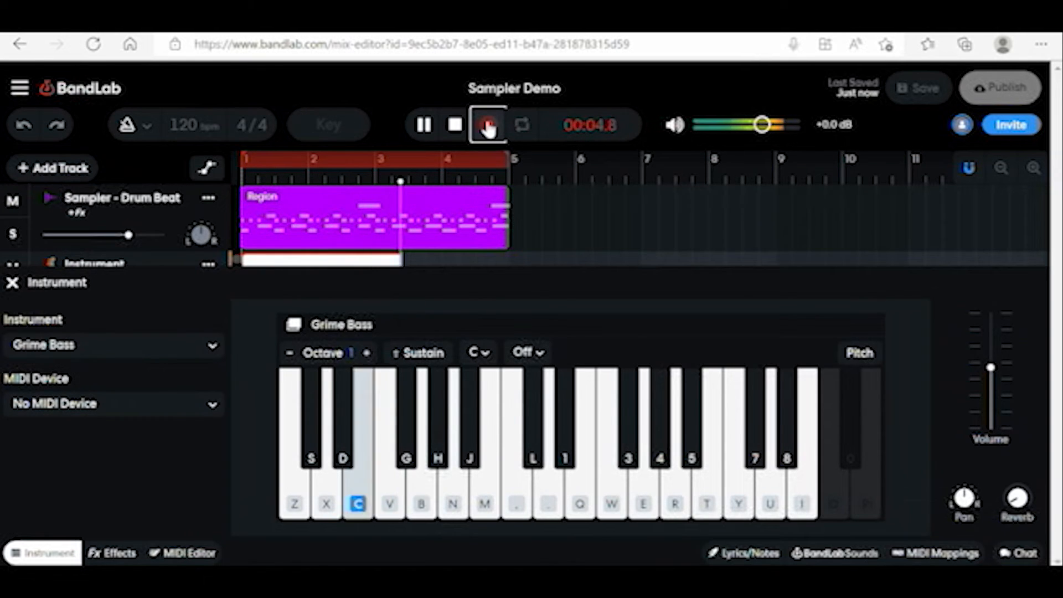
pyautogui.press('v')
pyautogui.press('b')
pyautogui.press('c')
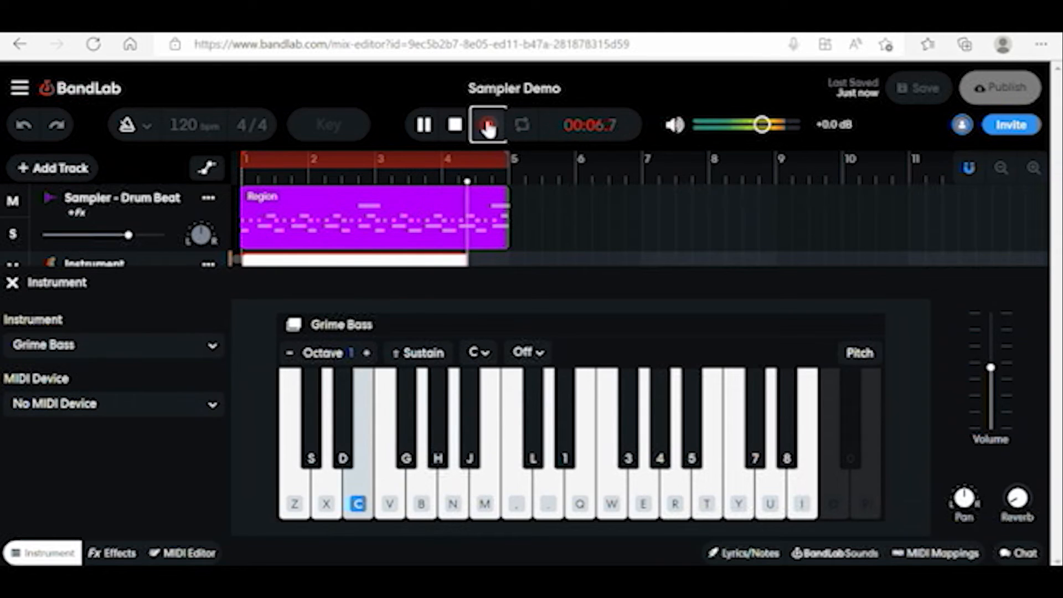
pyautogui.press('v')
pyautogui.press('g')
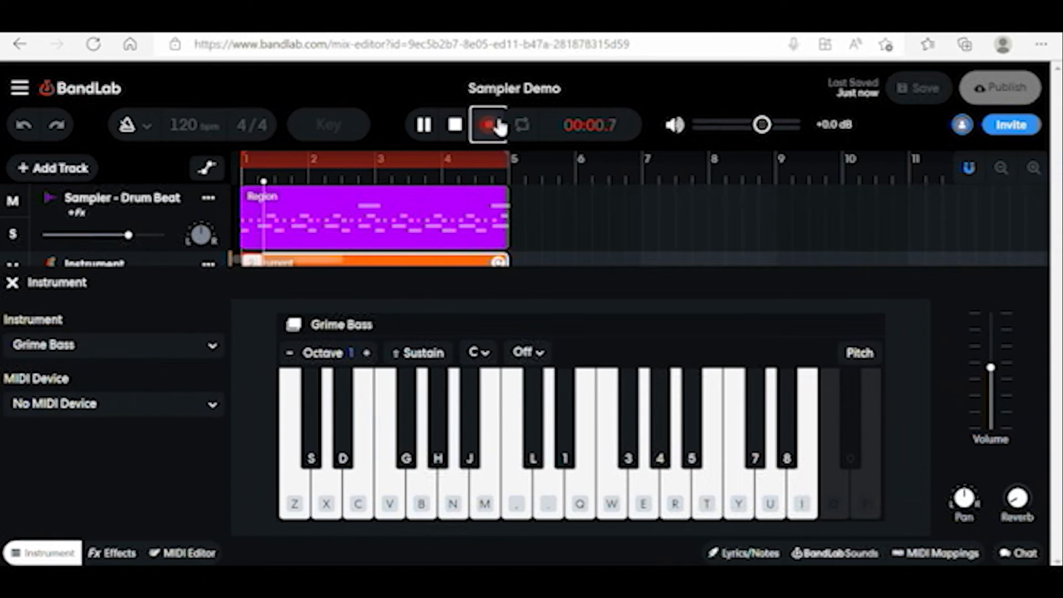
pyautogui.click(455, 126)
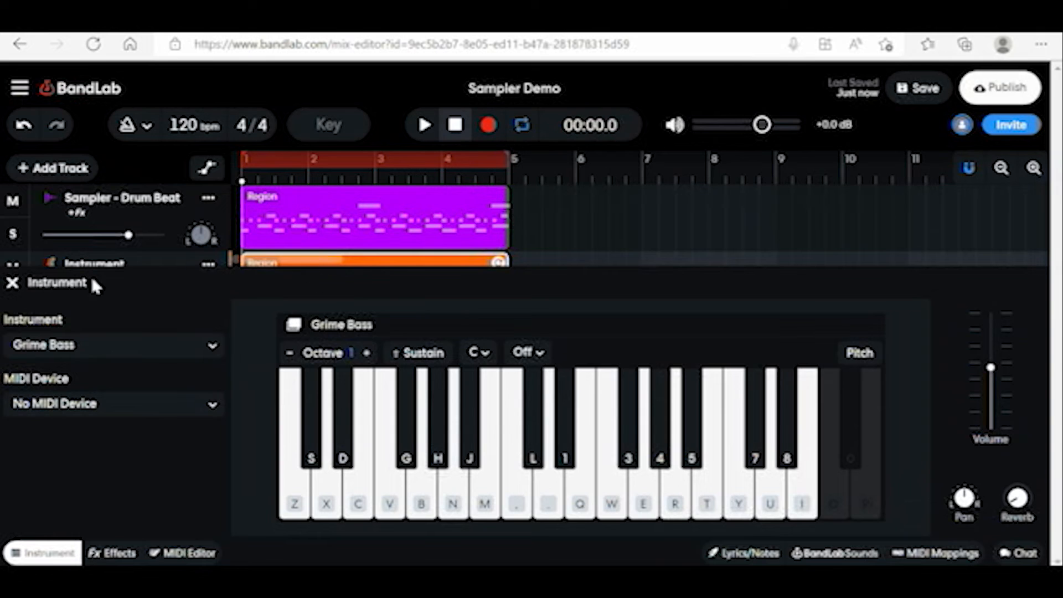
# - Open the recorded bass region in the MIDI editor and delete the extra notes overlapping the end of the first note
pyautogui.click(12, 283)
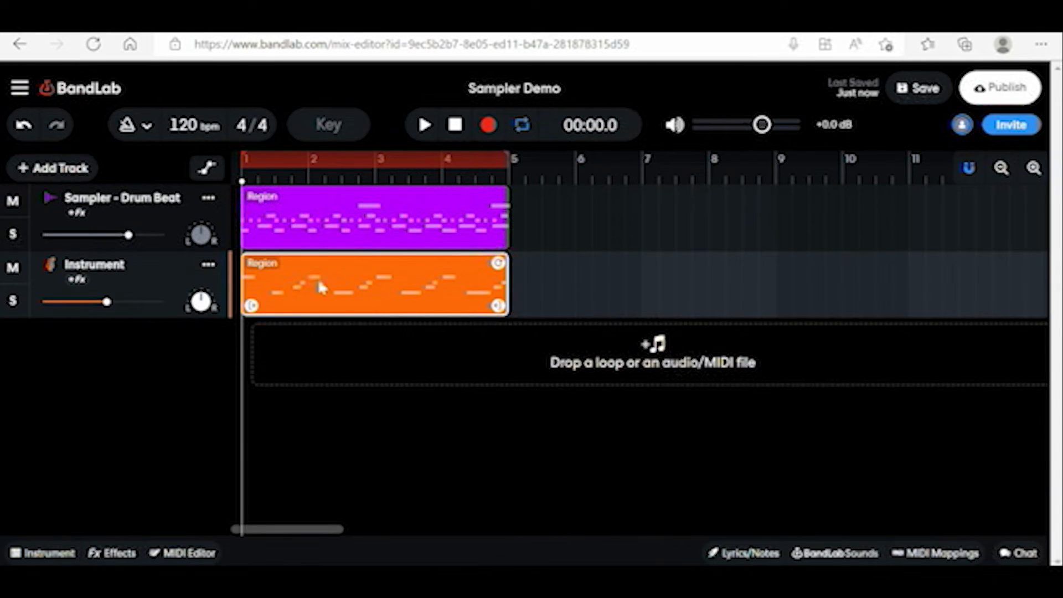
pyautogui.doubleClick(320, 286)
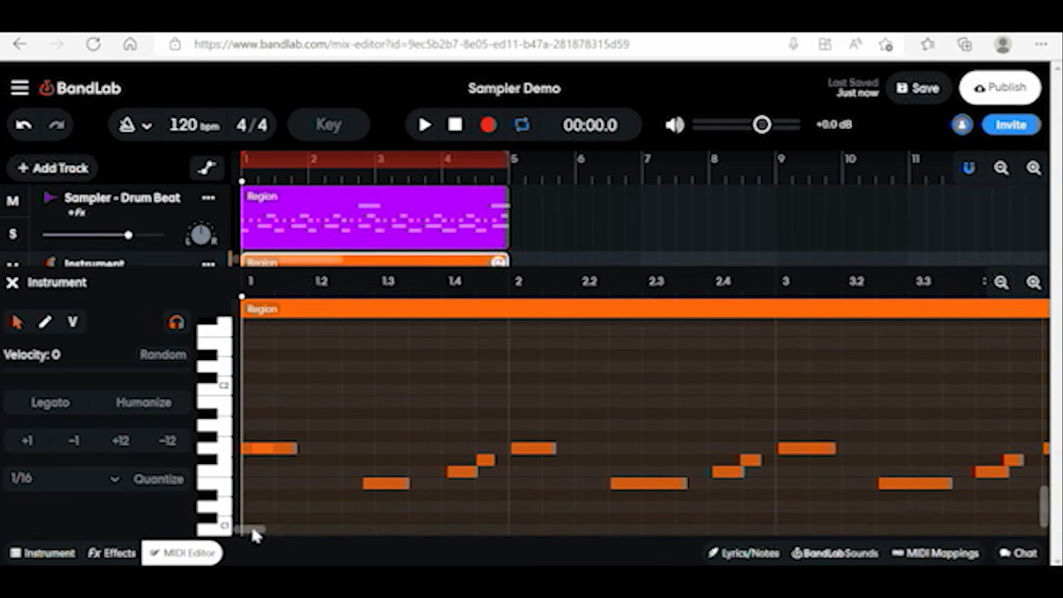
pyautogui.moveTo(253, 529); pyautogui.dragTo(280, 210)
pyautogui.click(418, 125)
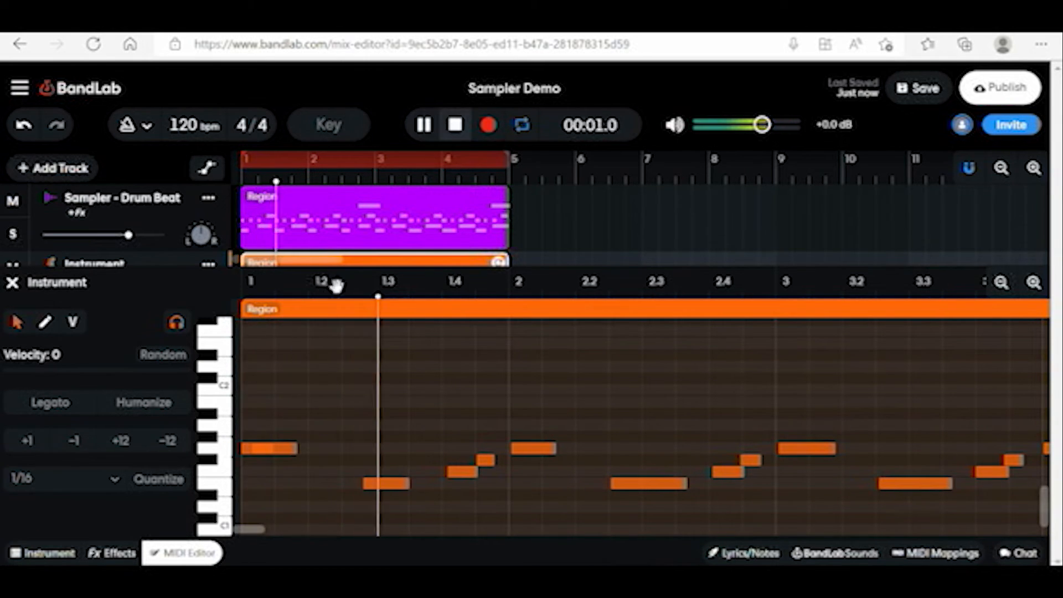
pyautogui.press('space')
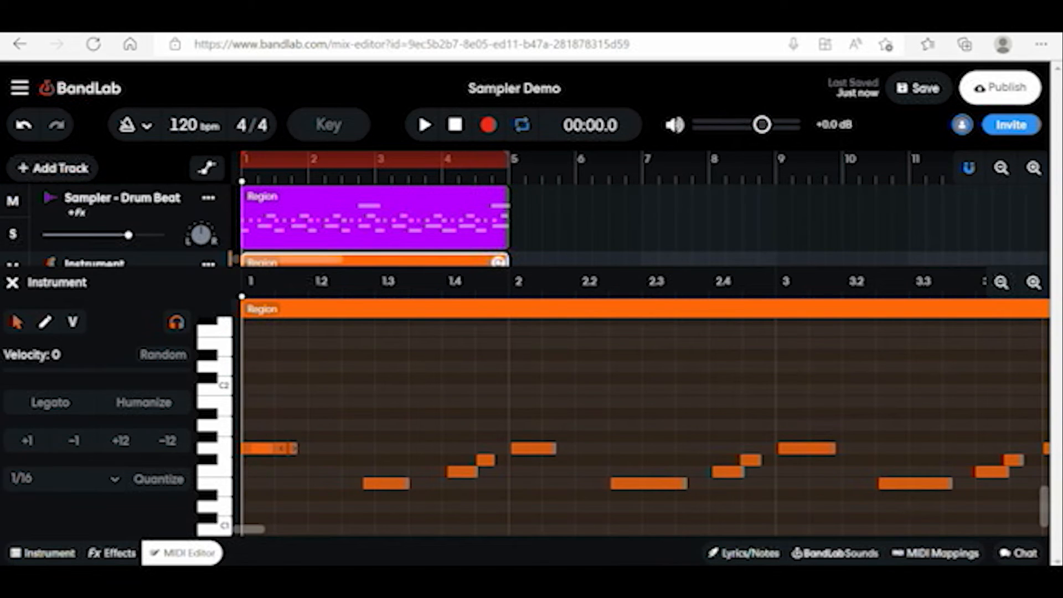
pyautogui.click(288, 449)
pyautogui.click(290, 454)
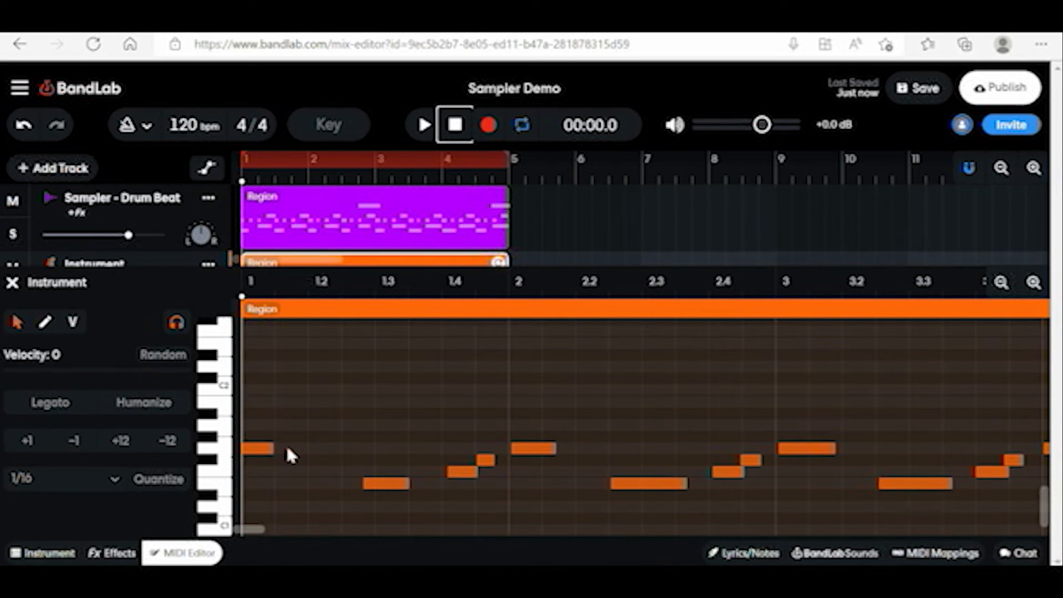
# - Play back the edited bass line, close the MIDI editor, and listen to the four-bar loop with drums and bass together
pyautogui.click(425, 126)
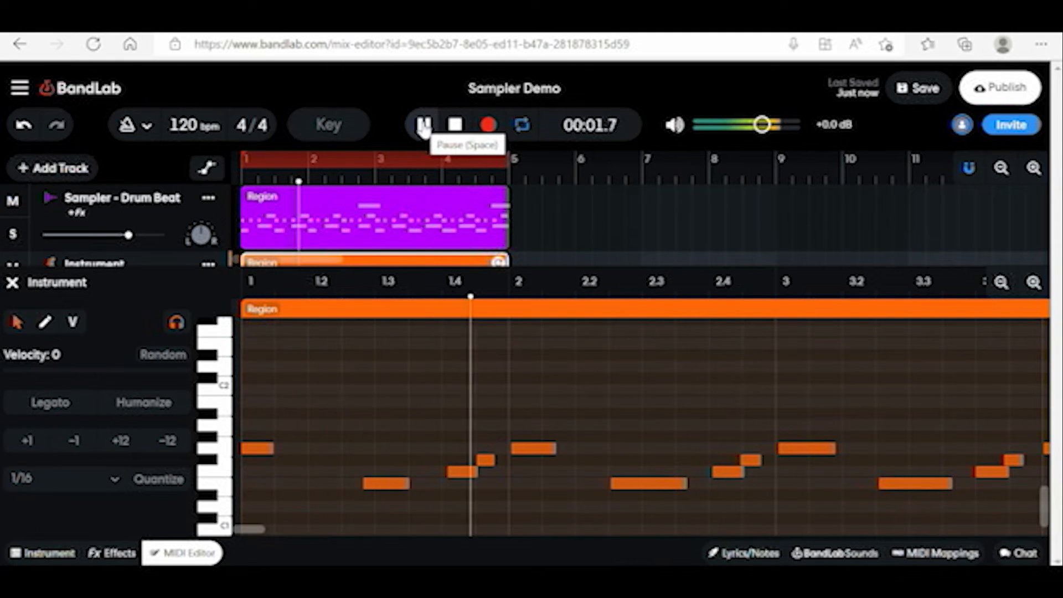
pyautogui.click(455, 126)
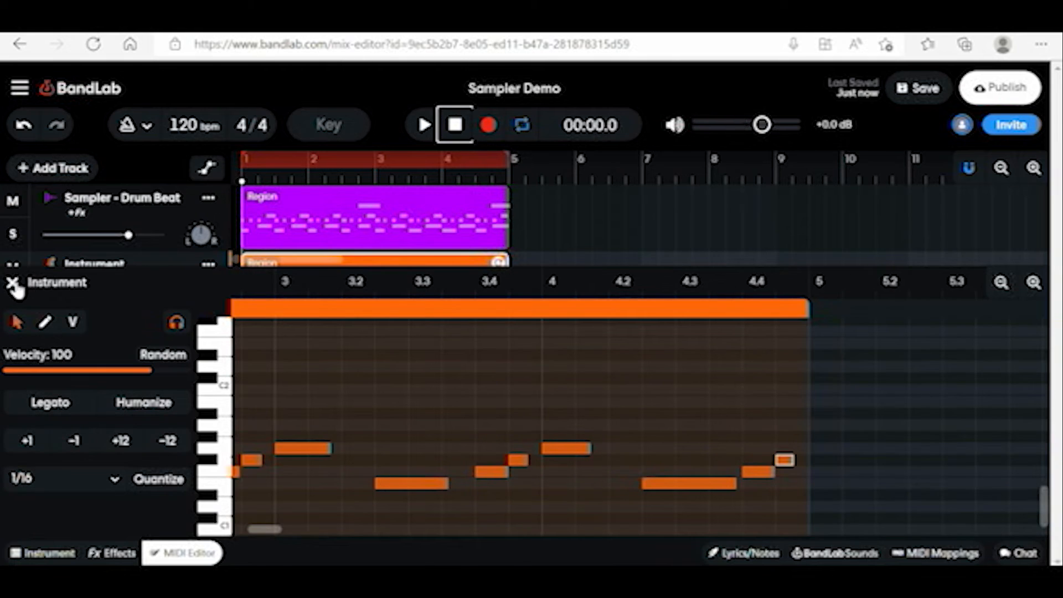
pyautogui.click(12, 284)
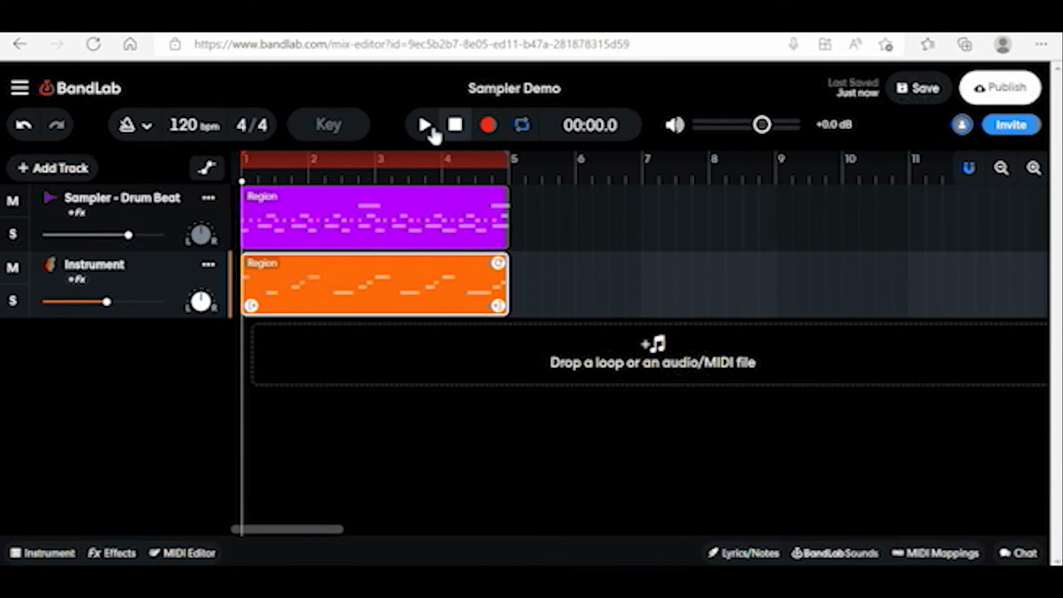
pyautogui.click(431, 128)
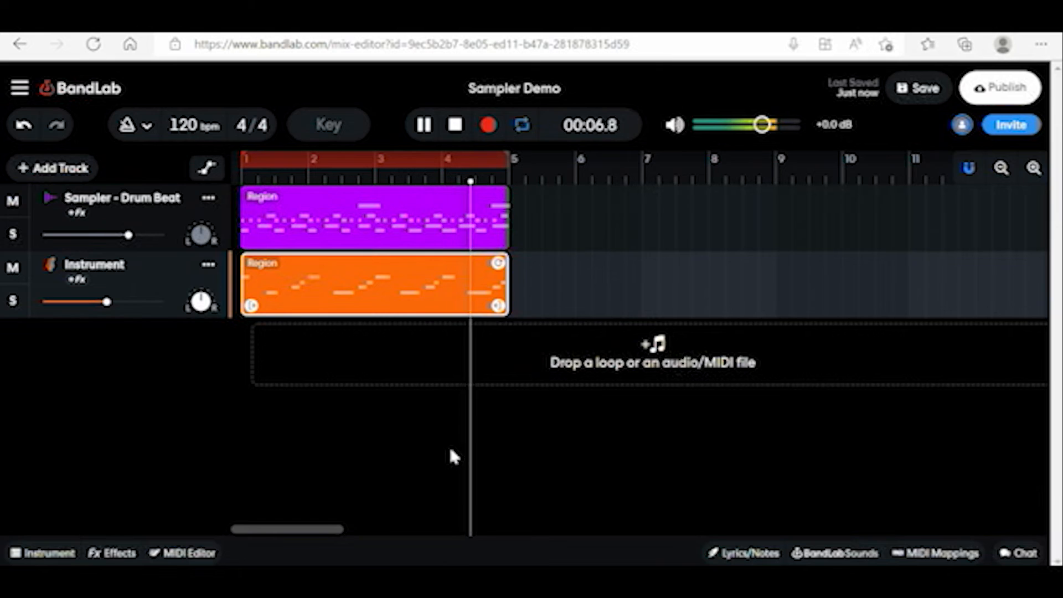
pyautogui.press('space')
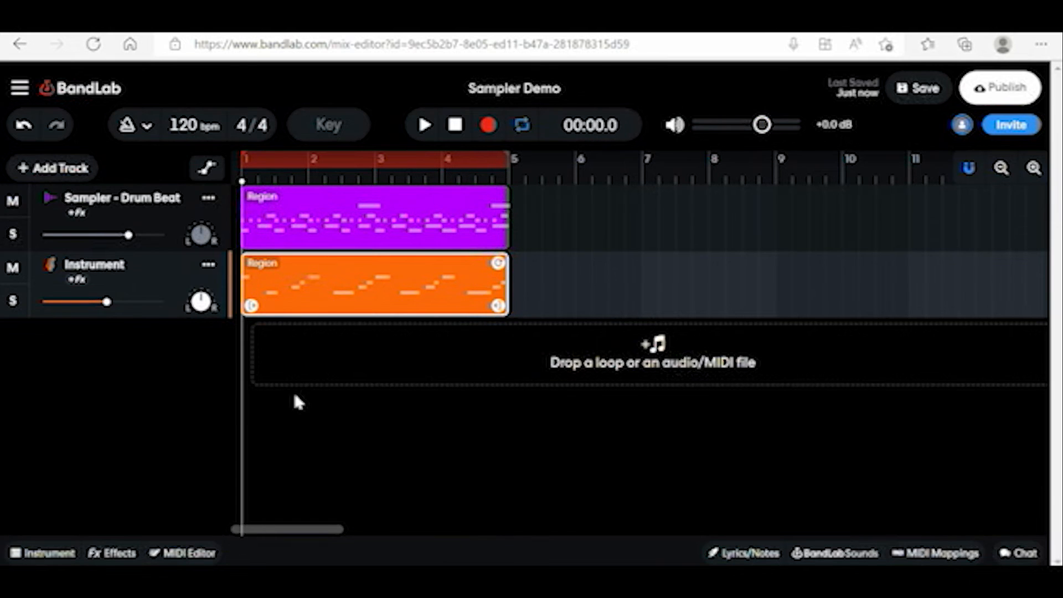
# - Save the project and rename the bass instrument track "Bass Riff"
pyautogui.click(907, 100)
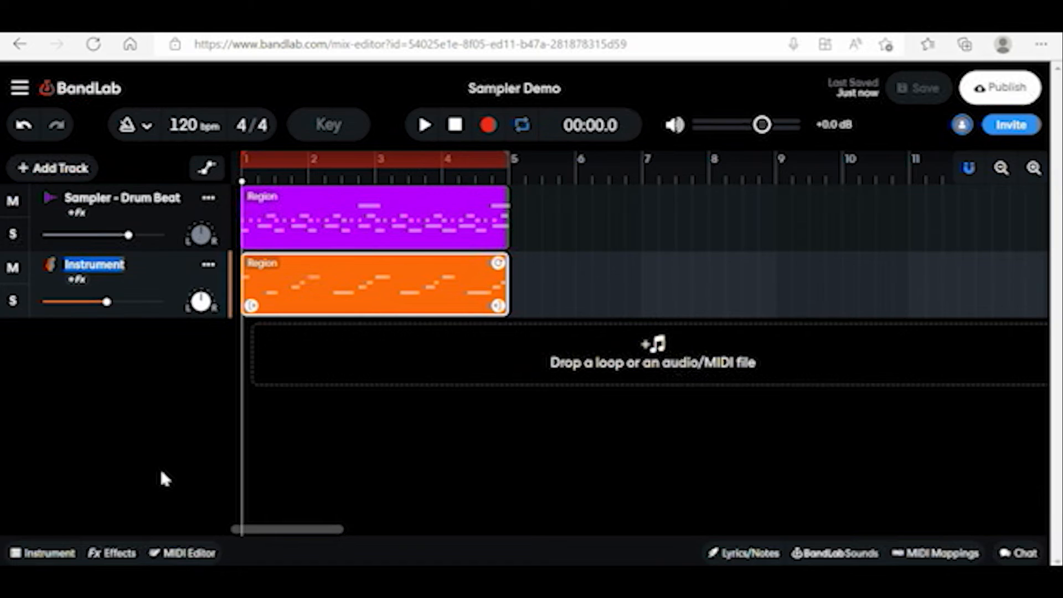
pyautogui.write('B')
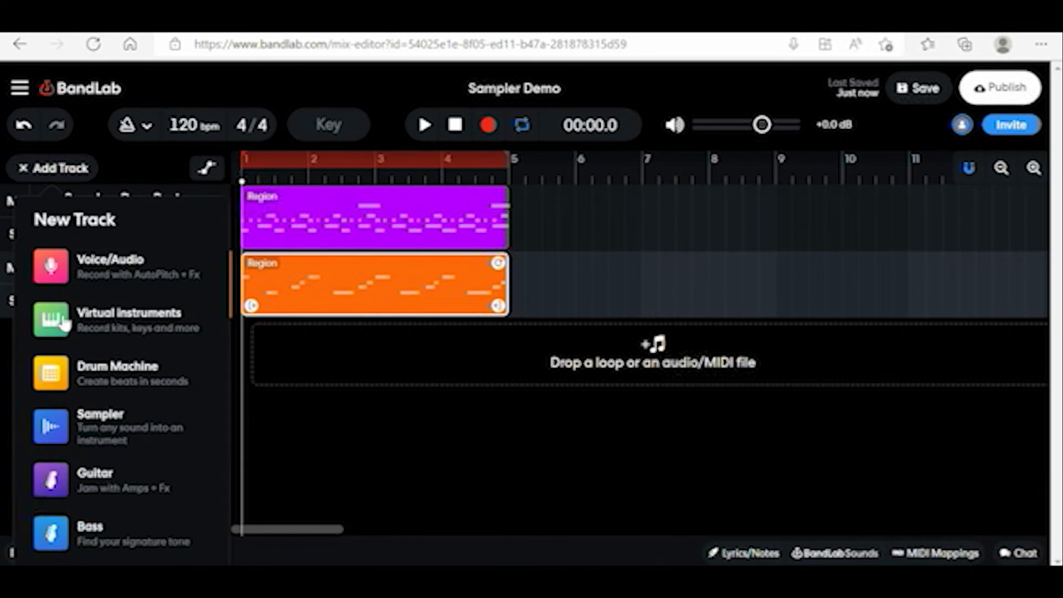
# - Add another virtual instrument track and set its instrument to FM Pad from the Pads
pyautogui.click(61, 247)
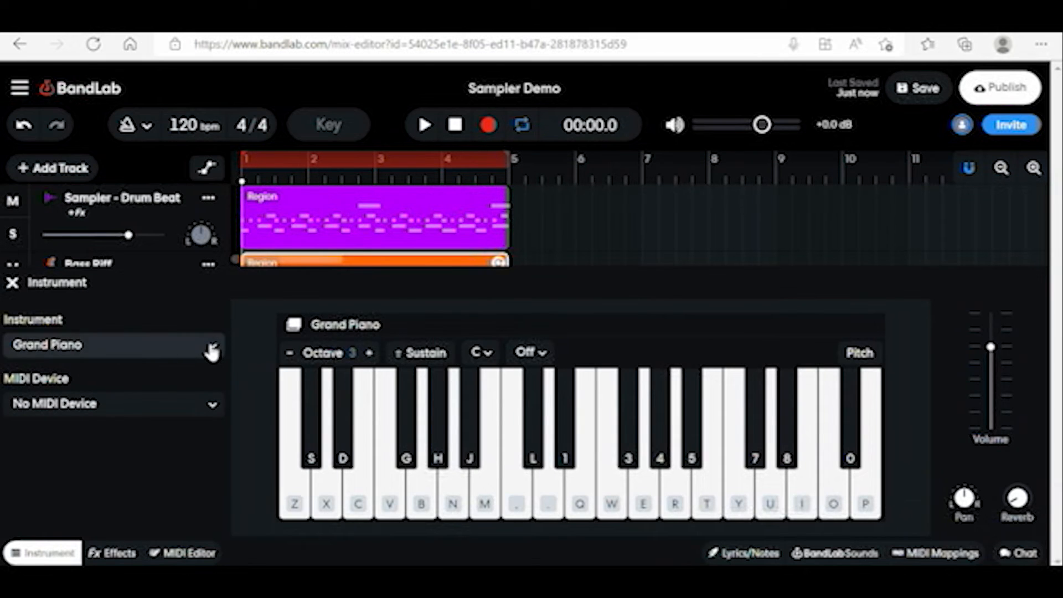
pyautogui.click(212, 351)
pyautogui.moveTo(181, 421)
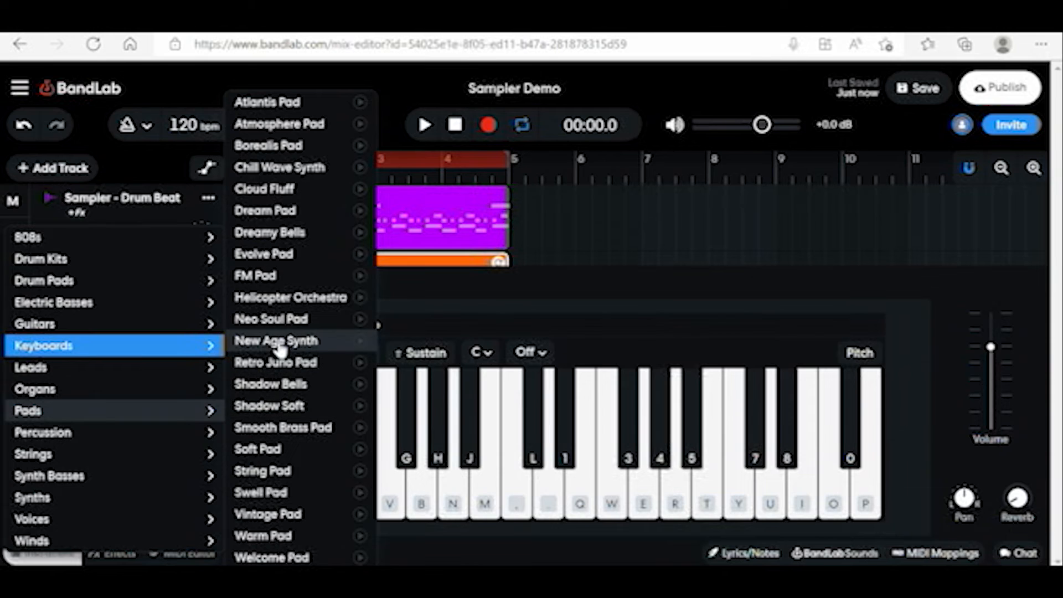
pyautogui.click(271, 277)
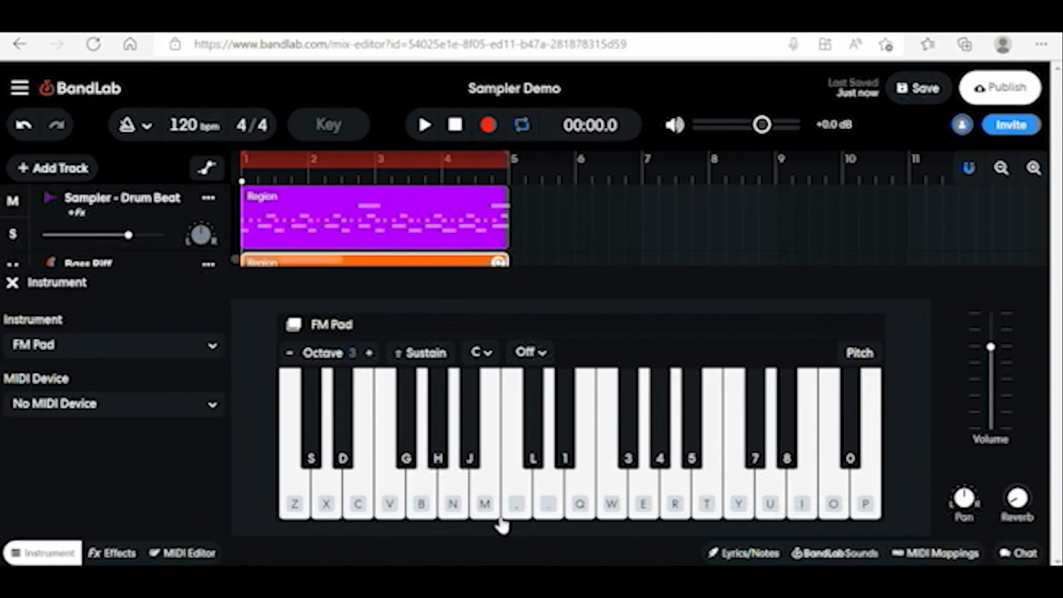
# - Try out the FM Pad sound with keys Q and E, and close the instrument keyboard
pyautogui.click(584, 514)
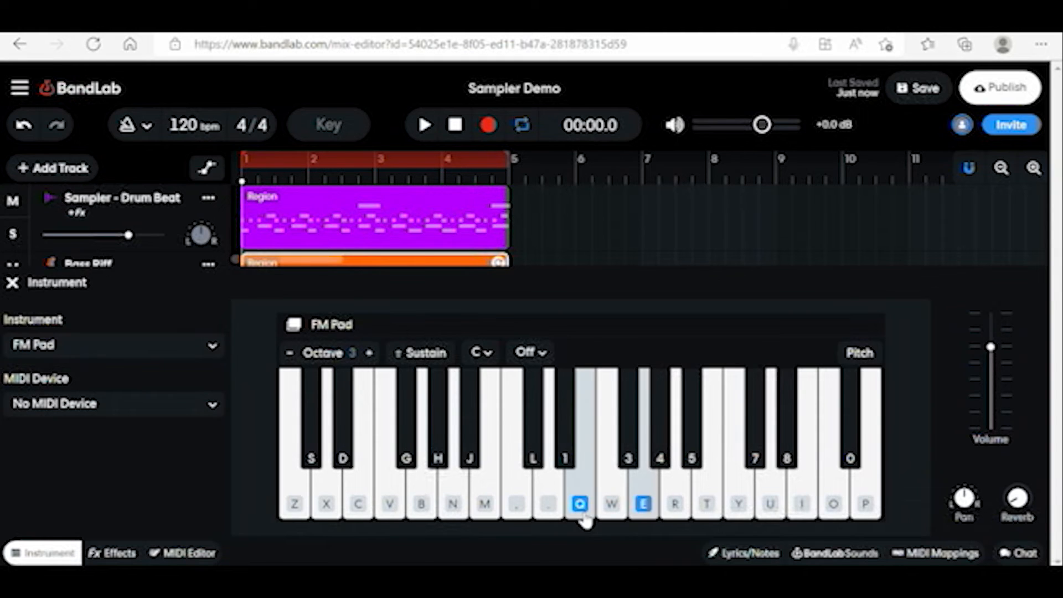
pyautogui.click(583, 514)
pyautogui.press('e')
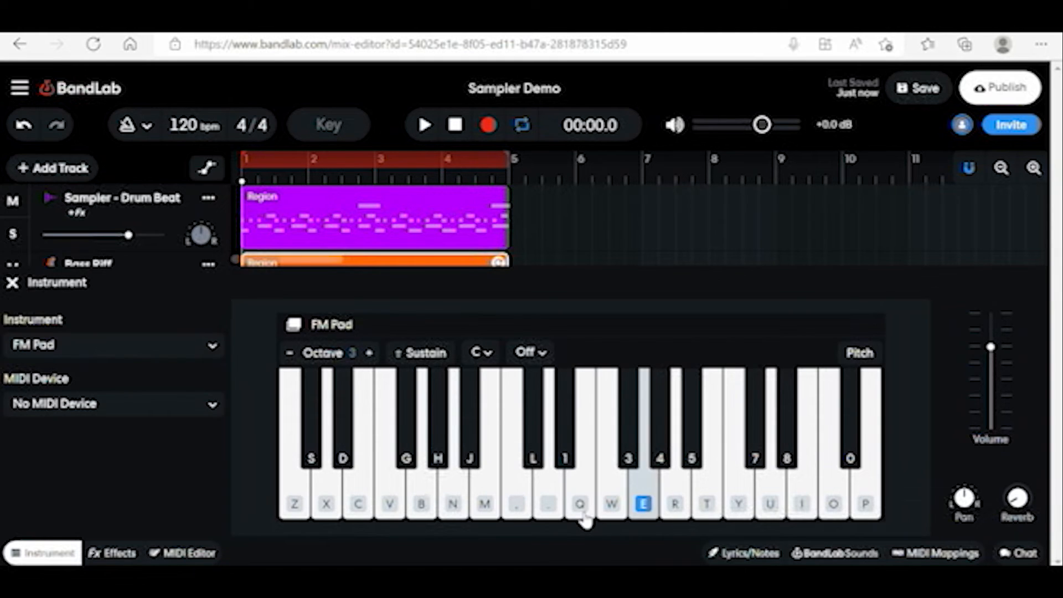
pyautogui.press('q')
pyautogui.press('e')
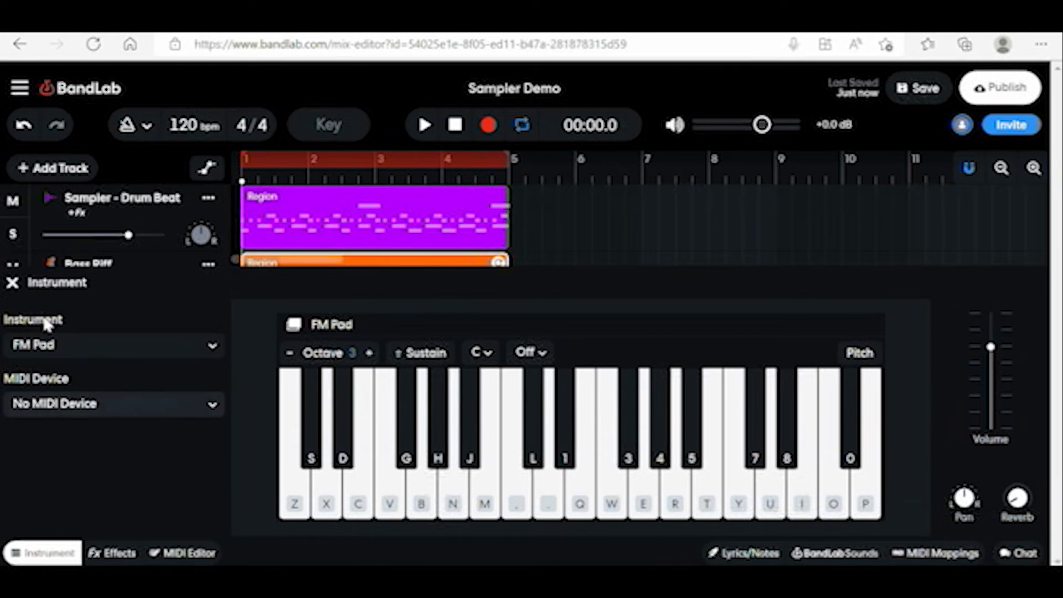
pyautogui.click(13, 283)
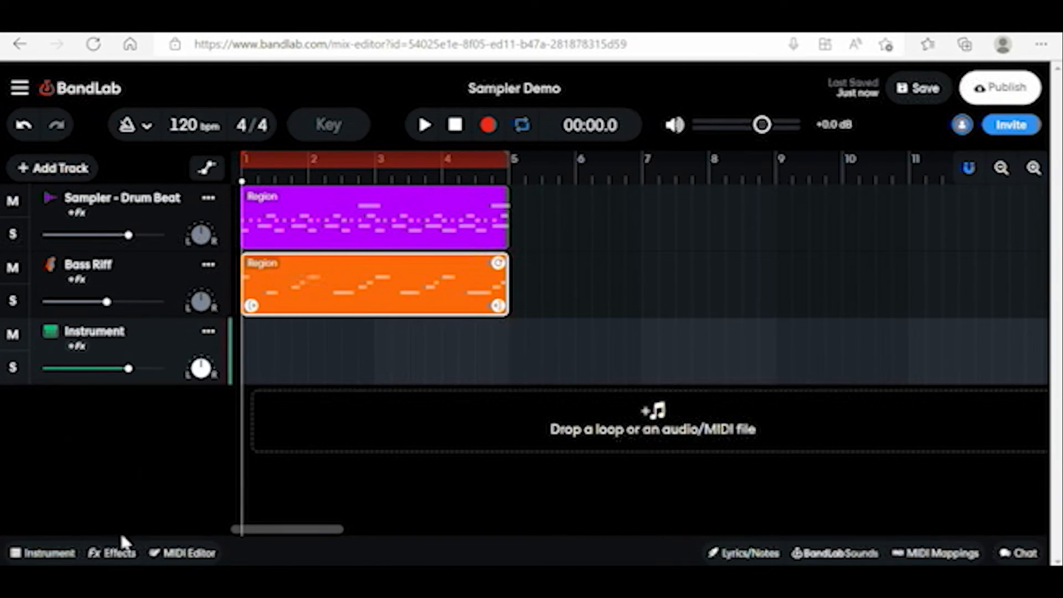
# - Open the BandLab Sounds loop library and filter the loops by the Pad instrument
pyautogui.click(834, 552)
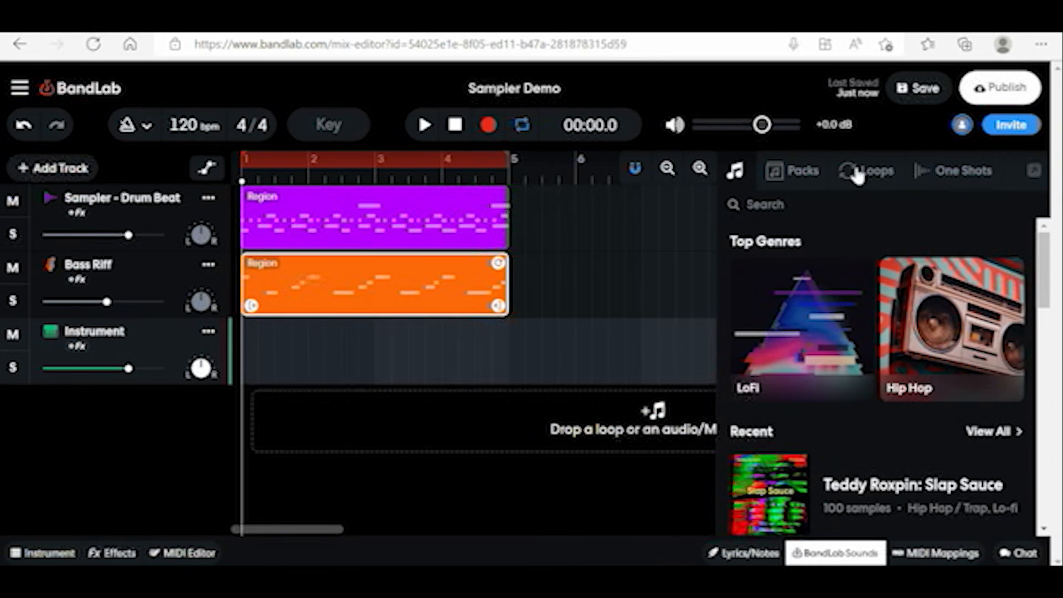
pyautogui.click(858, 175)
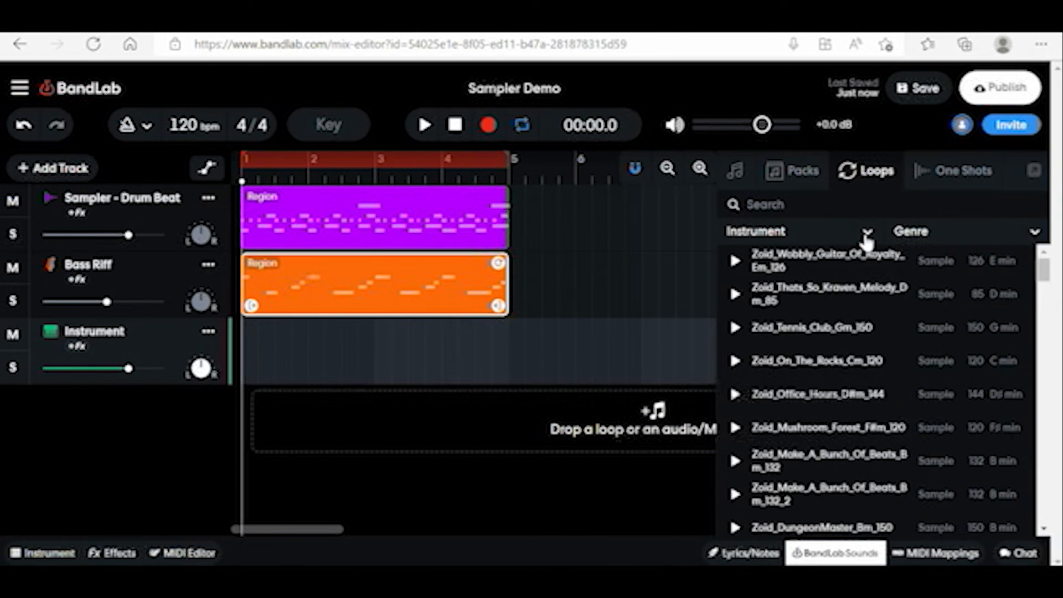
pyautogui.click(867, 235)
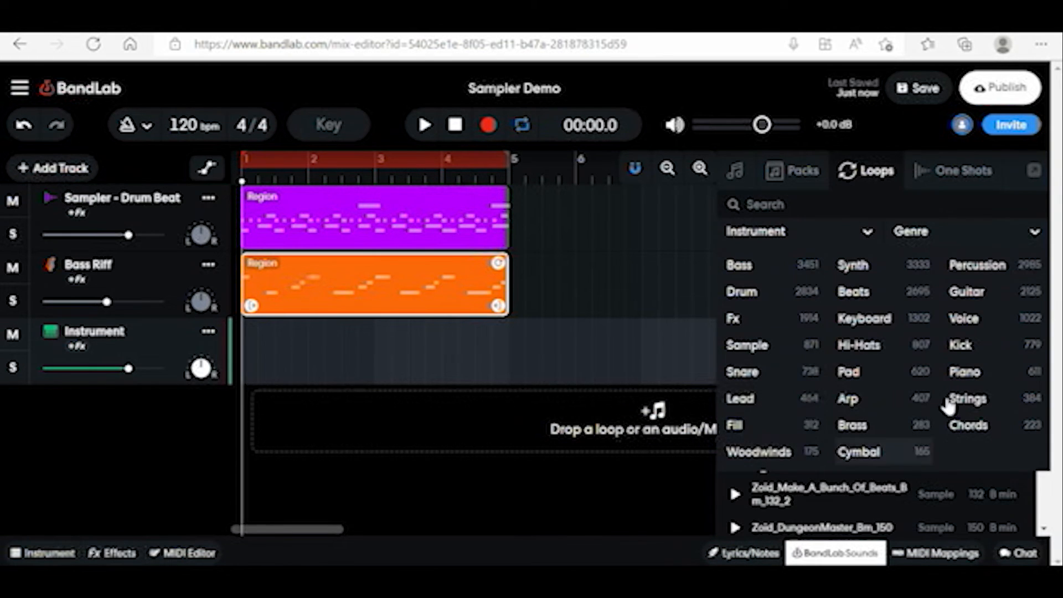
pyautogui.click(888, 370)
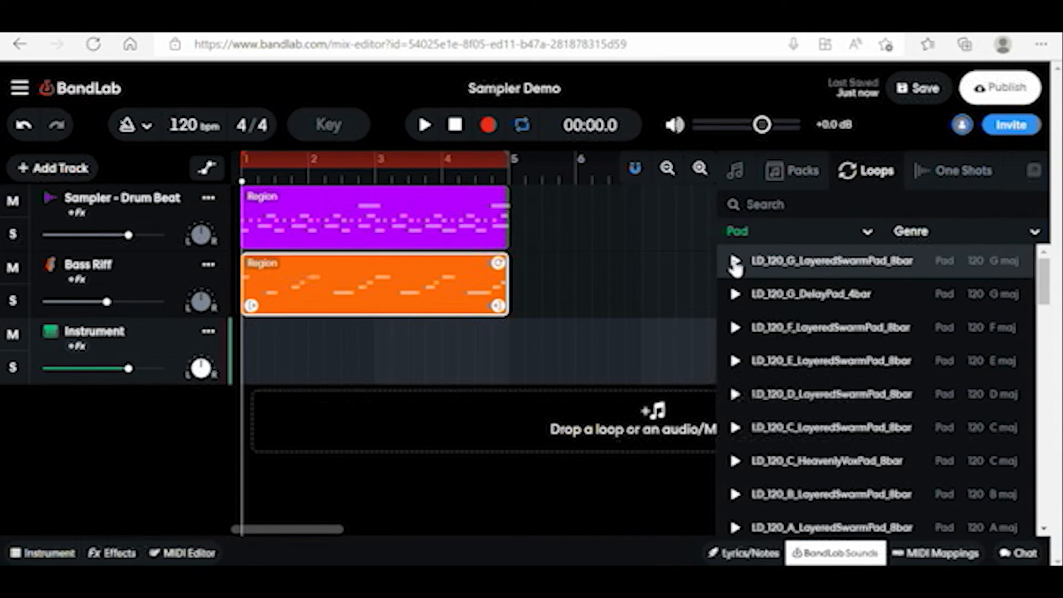
# - Preview the 120 bpm pad loops in turn, from LD_120_G_LayeredSwarmPad_8bar down to LD_120_B_LayeredSwarmPad_8bar
pyautogui.click(736, 261)
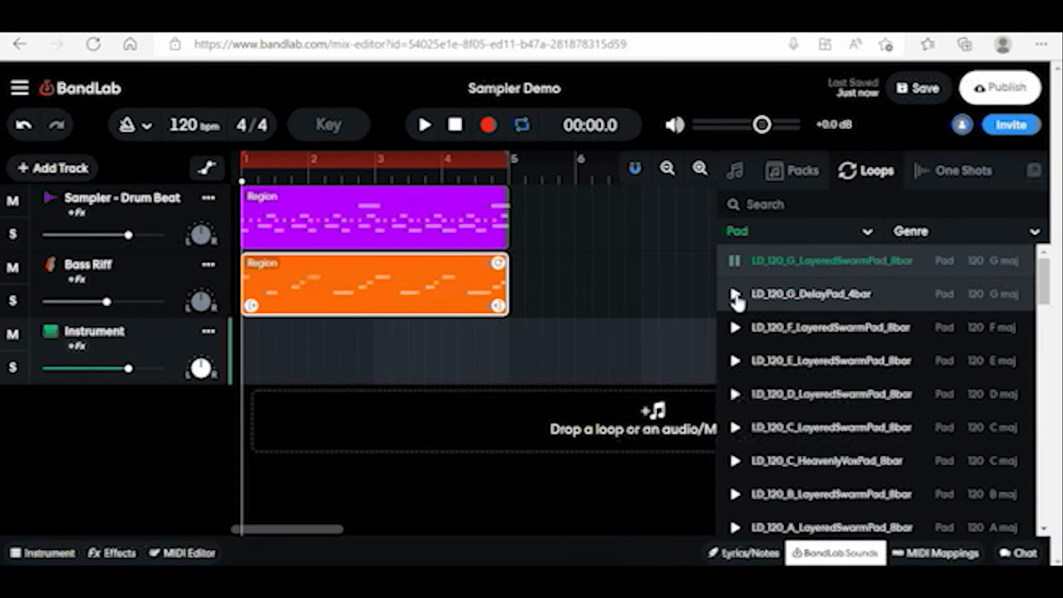
pyautogui.click(736, 296)
pyautogui.click(736, 361)
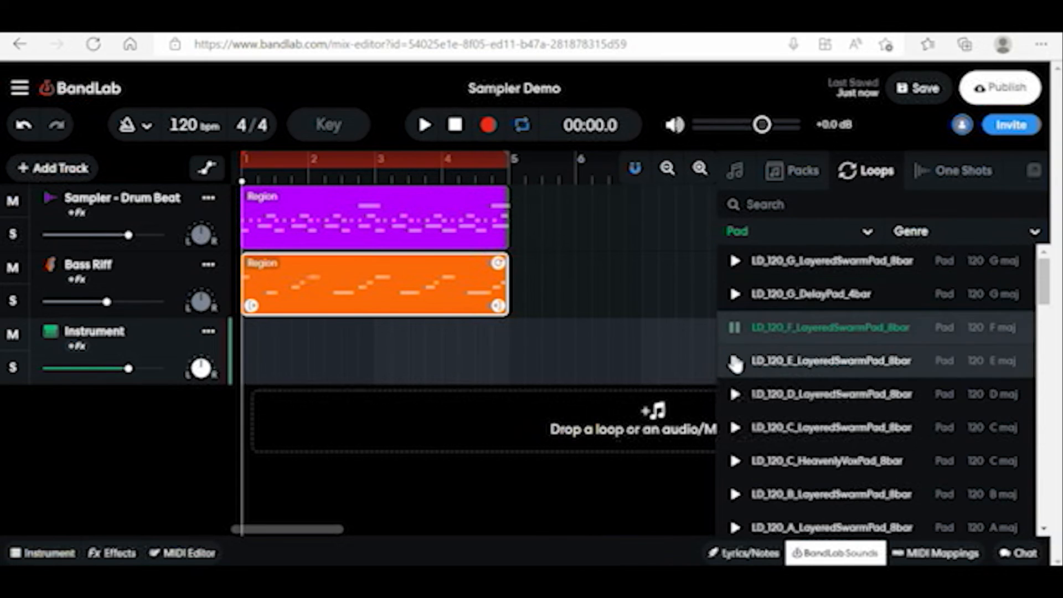
pyautogui.click(737, 408)
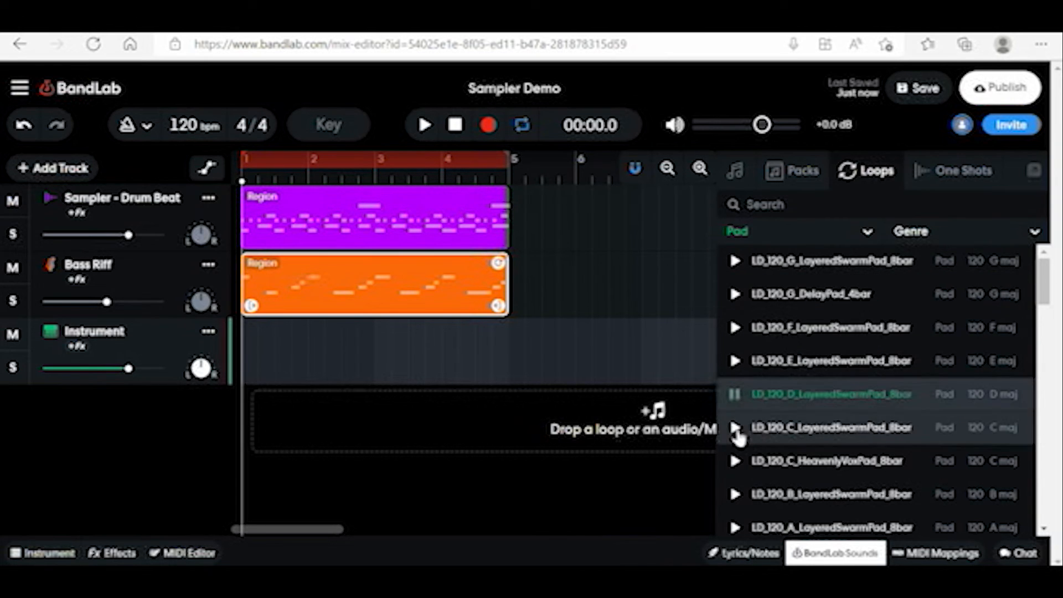
pyautogui.click(736, 437)
pyautogui.click(736, 468)
pyautogui.click(734, 496)
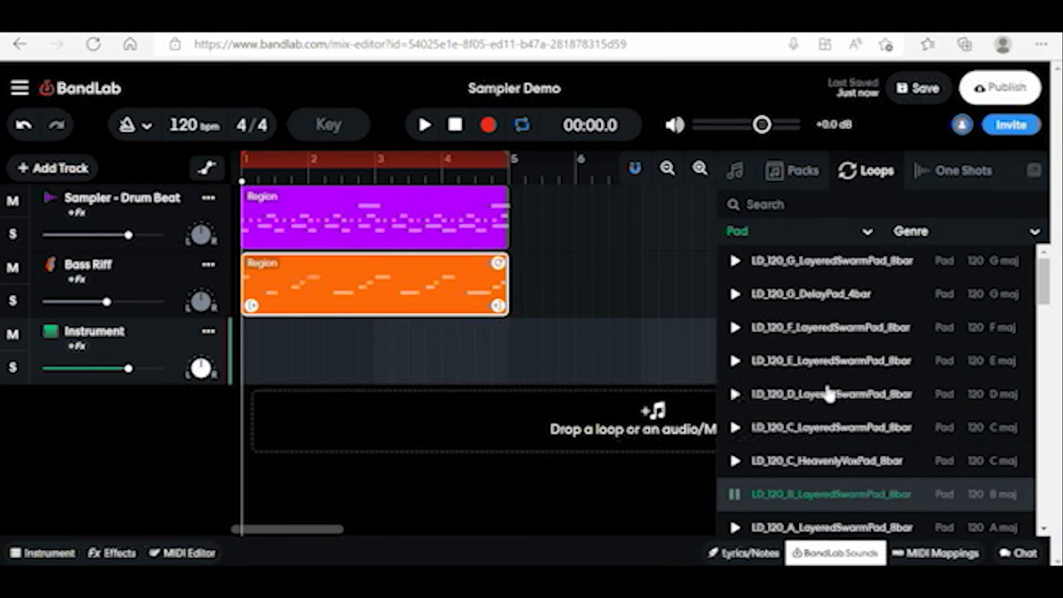
# - Preview pad loops further down the list, including CV_Cm_Pad_FluteyTooti and CV_Bm_Pad_LofiNoise
pyautogui.scroll(-5, 827, 392)
pyautogui.click(736, 426)
pyautogui.click(742, 458)
pyautogui.scroll(-4, 739, 410)
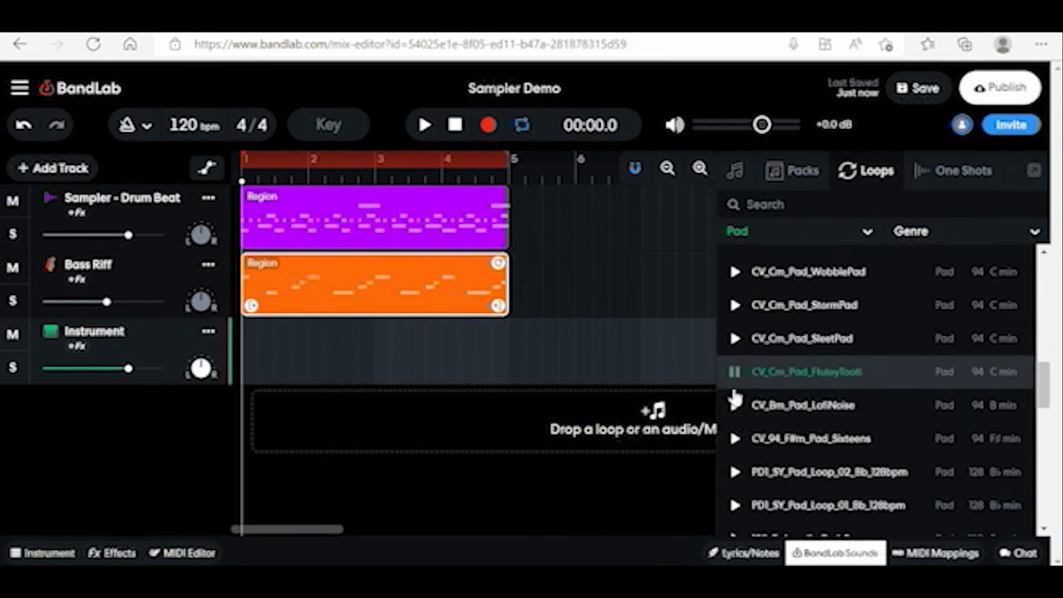
pyautogui.click(735, 362)
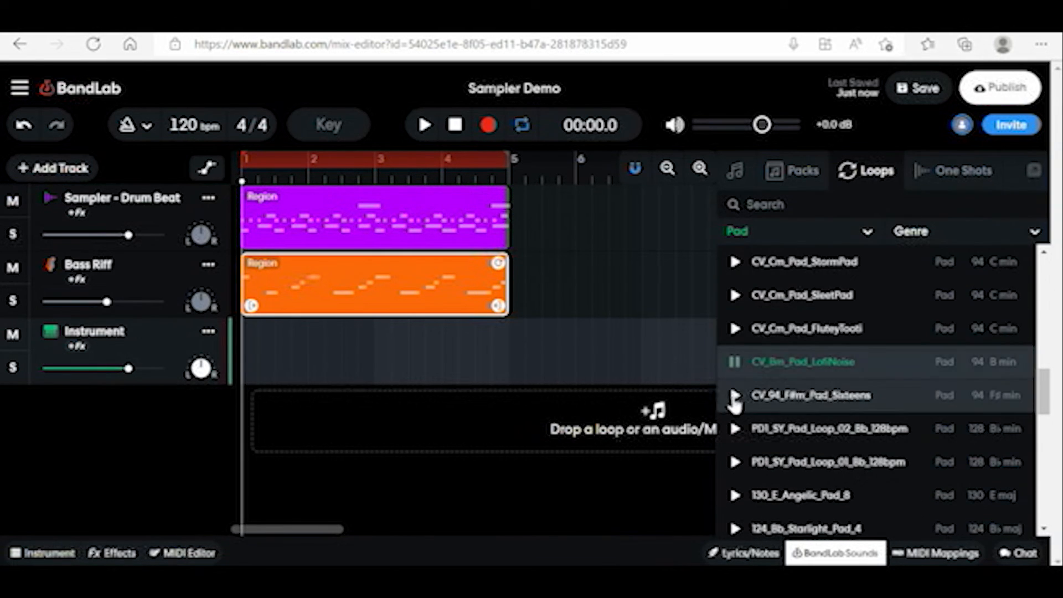
pyautogui.click(735, 396)
pyautogui.click(735, 363)
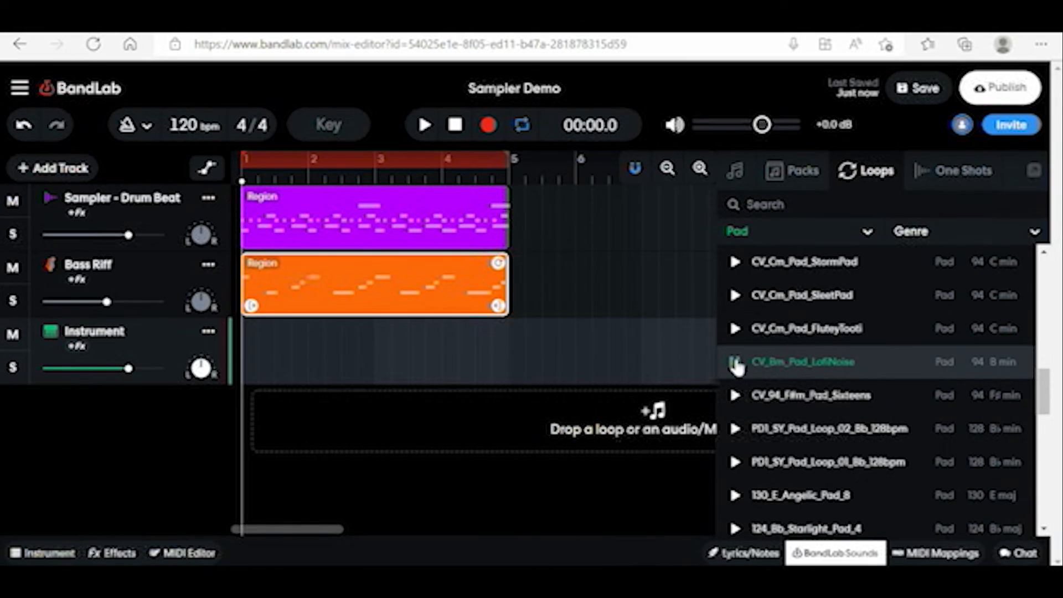
# - Add the CV_Bm_Pad_LofiNoise loop as a new track starting at bar 1 and play back the mix
pyautogui.moveTo(736, 365); pyautogui.dragTo(266, 360)
pyautogui.moveTo(457, 414); pyautogui.dragTo(305, 414)
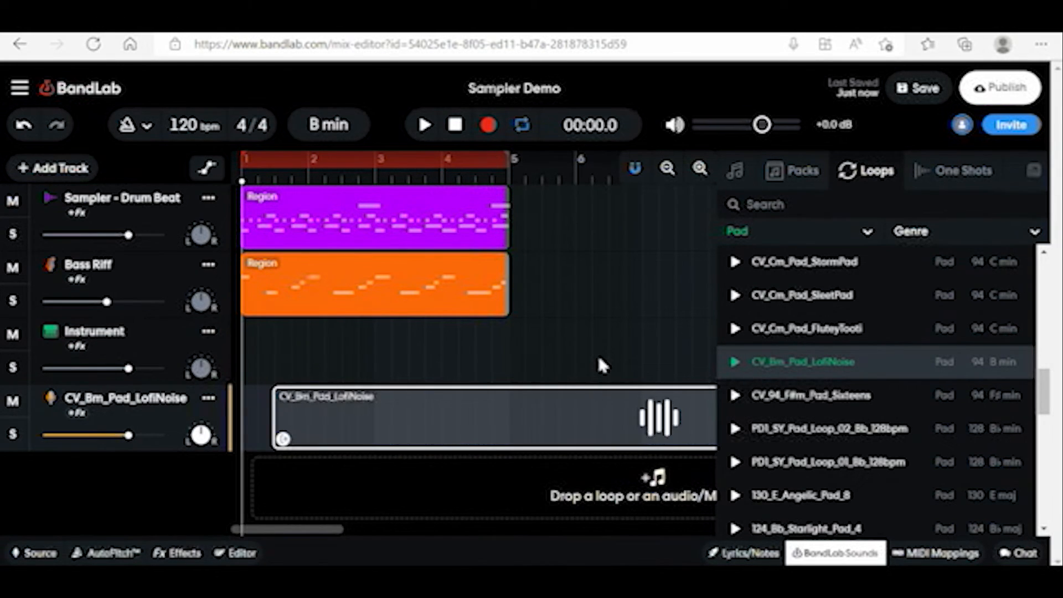
pyautogui.moveTo(409, 426); pyautogui.dragTo(379, 427)
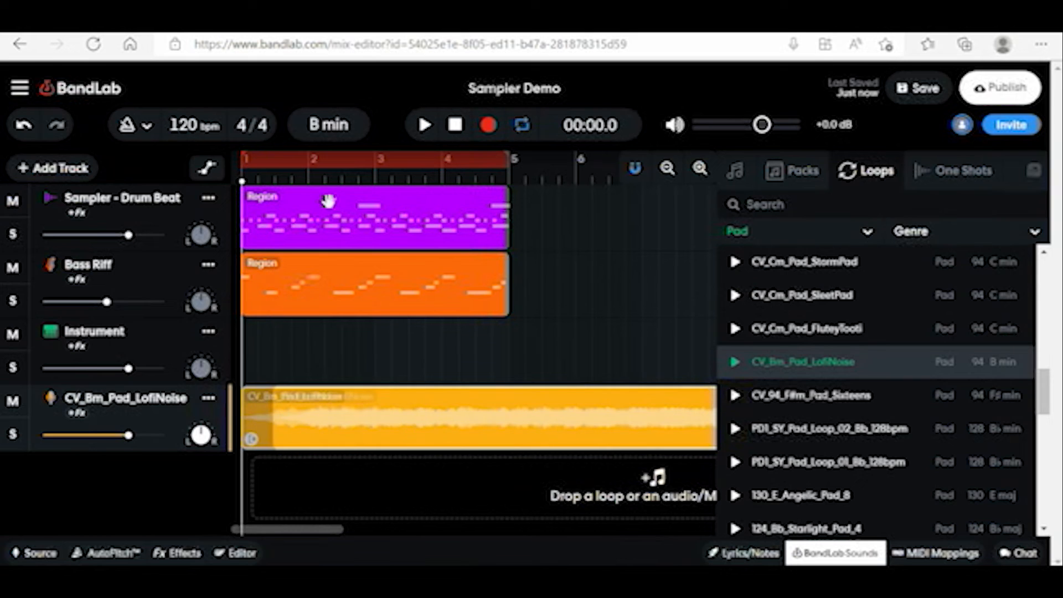
pyautogui.click(423, 127)
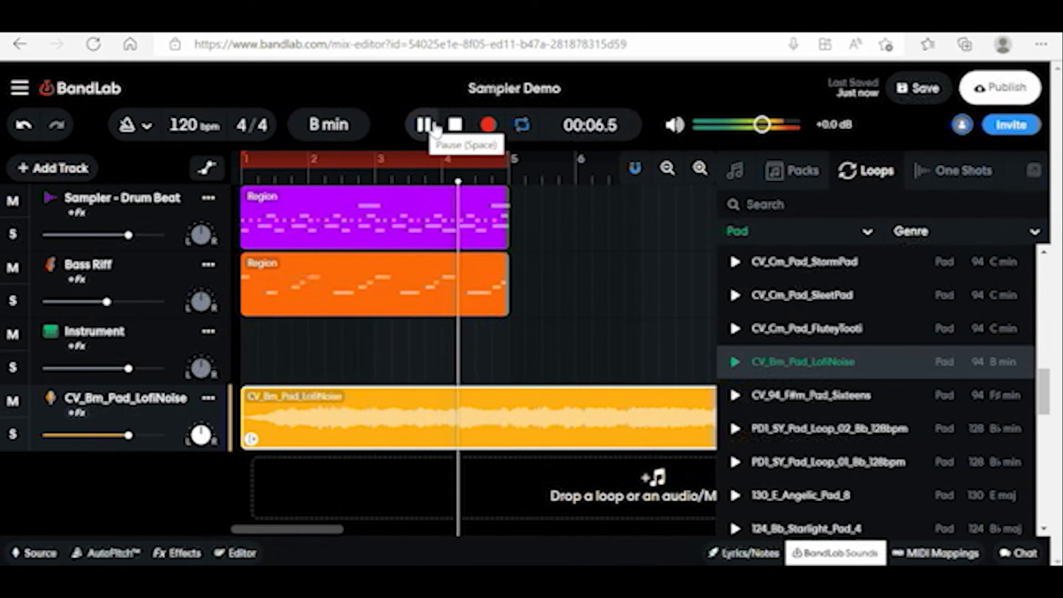
pyautogui.press('space')
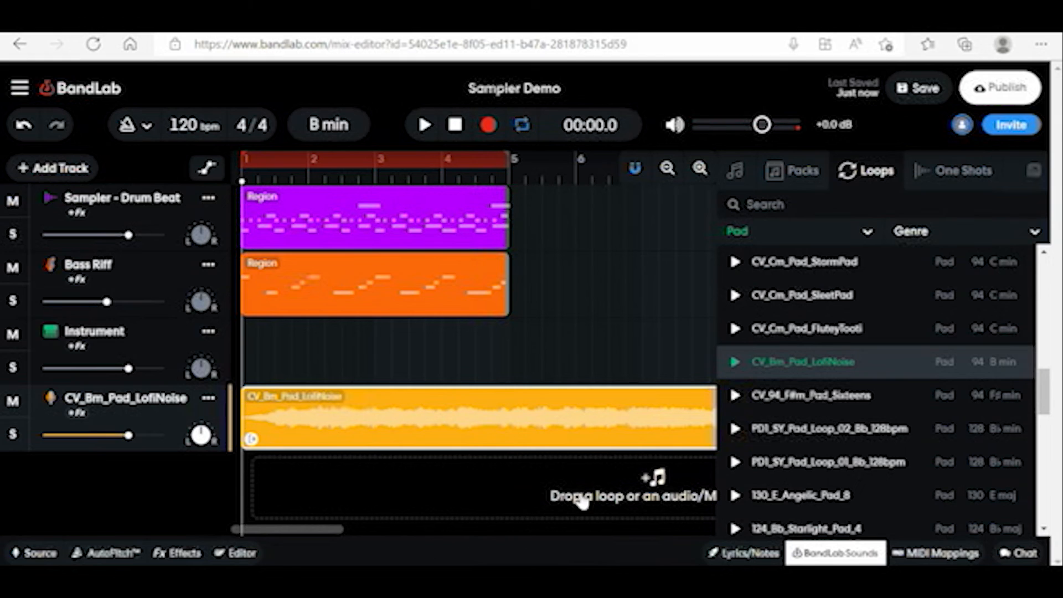
# - Trim the pad loop to end at bar 3 and add a fade-in up to about 1.3 and a fade-out from just before 2.2
pyautogui.click(824, 554)
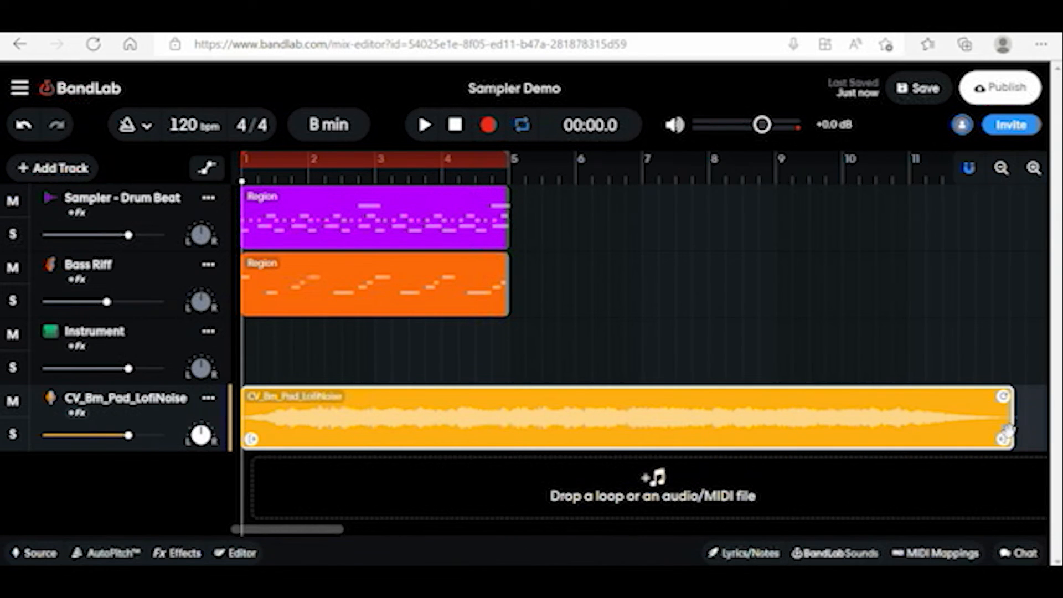
pyautogui.moveTo(674, 431); pyautogui.dragTo(376, 416)
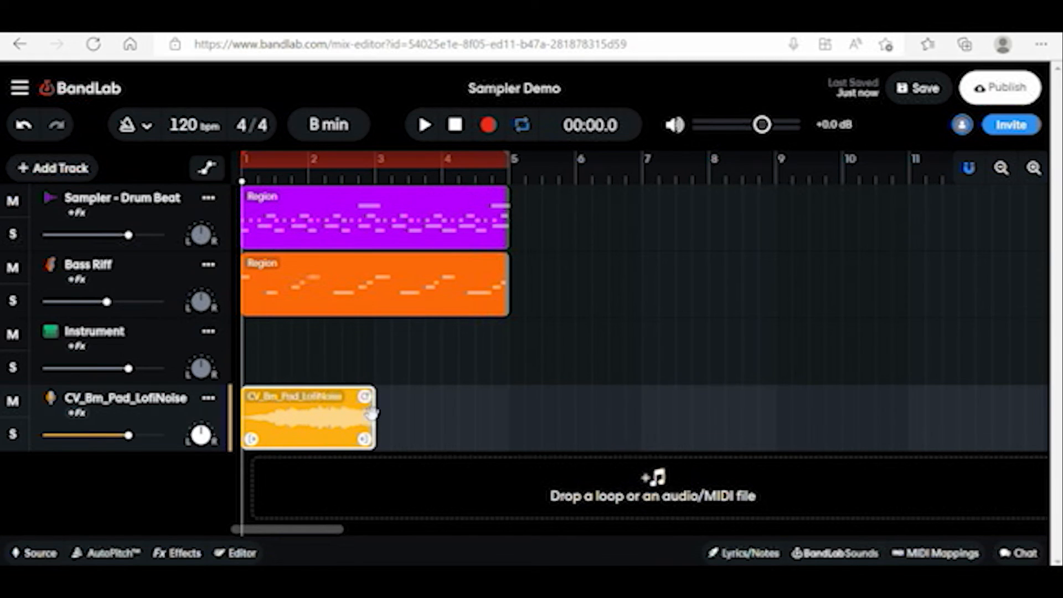
pyautogui.click(231, 553)
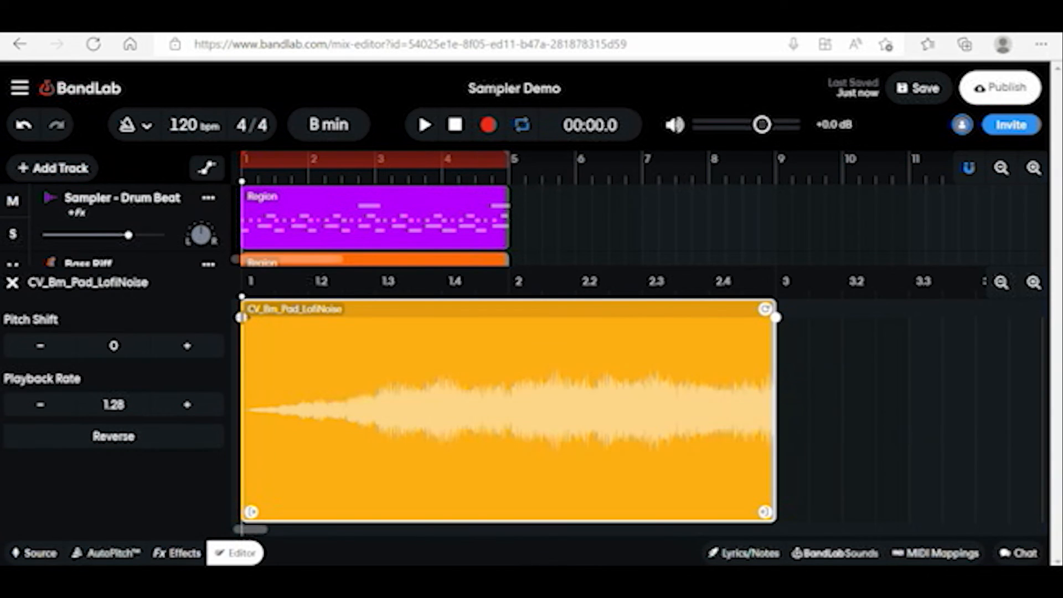
pyautogui.press('space')
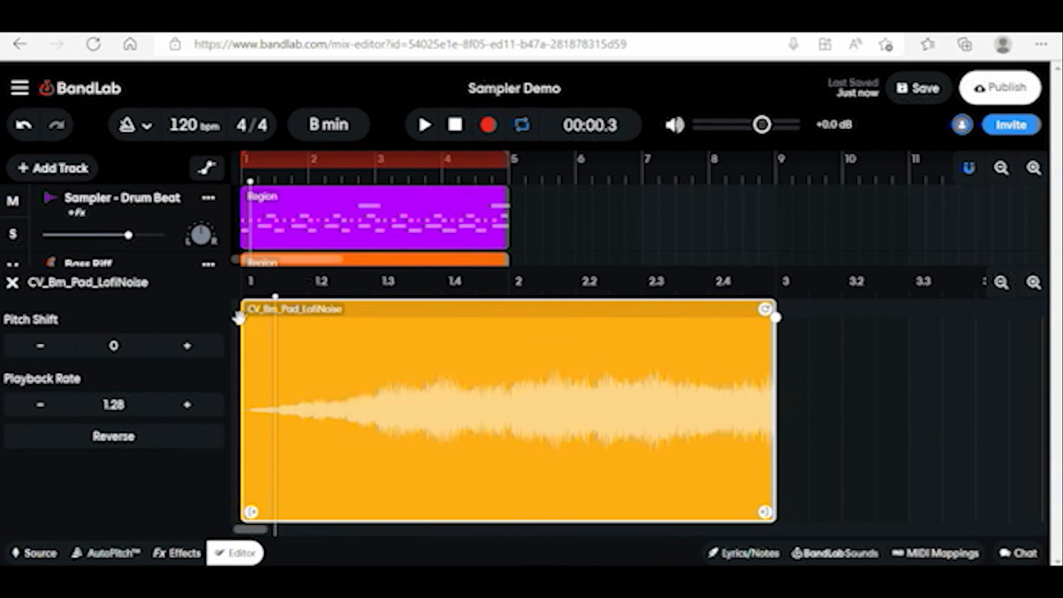
pyautogui.moveTo(242, 317); pyautogui.dragTo(399, 398)
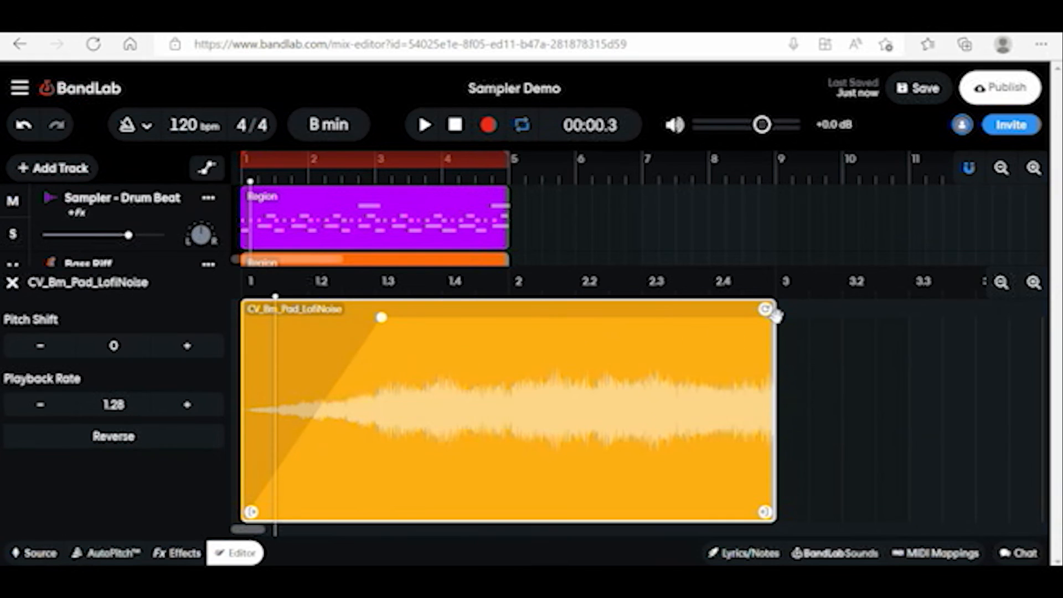
pyautogui.moveTo(750, 344); pyautogui.dragTo(511, 325)
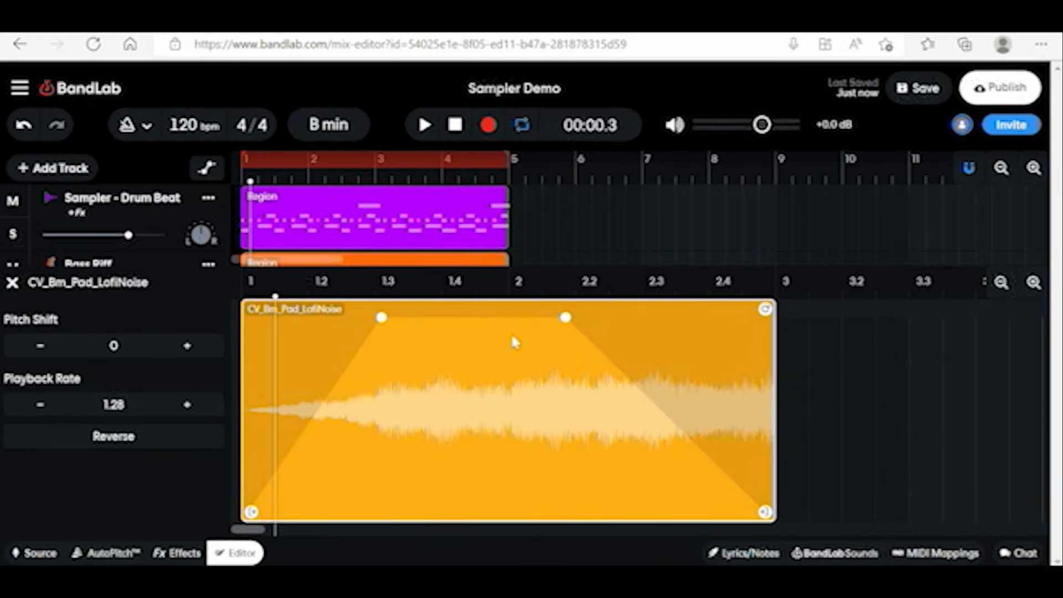
pyautogui.moveTo(384, 330); pyautogui.dragTo(385, 384)
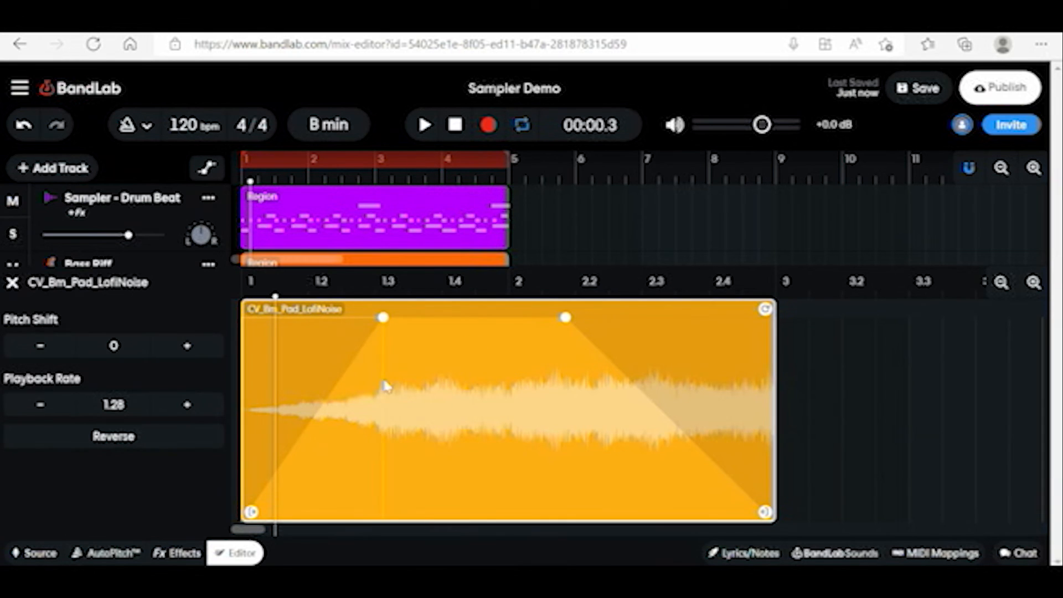
pyautogui.moveTo(380, 316); pyautogui.dragTo(381, 318)
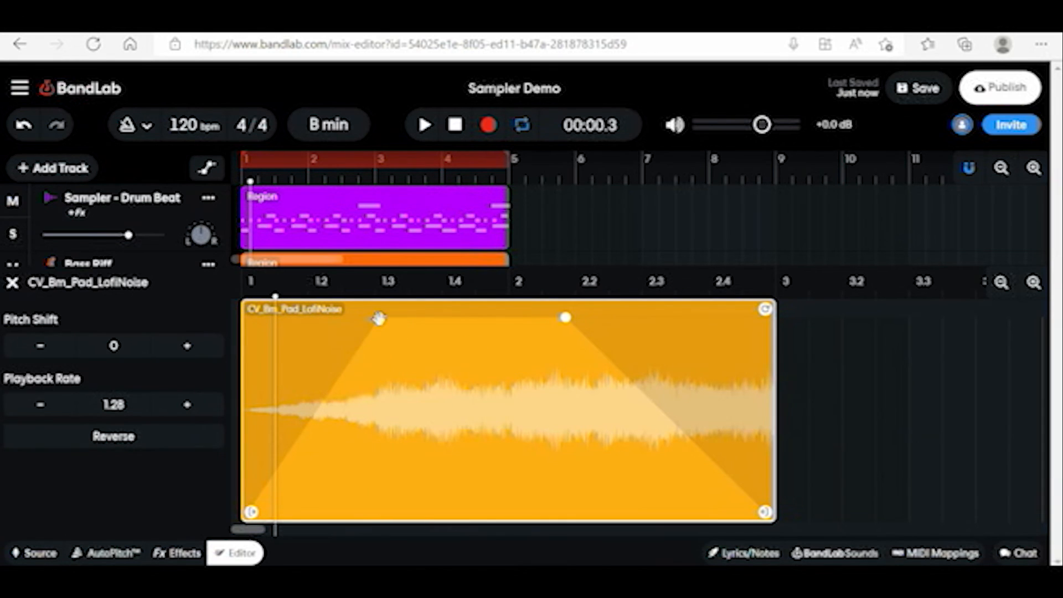
pyautogui.click(12, 283)
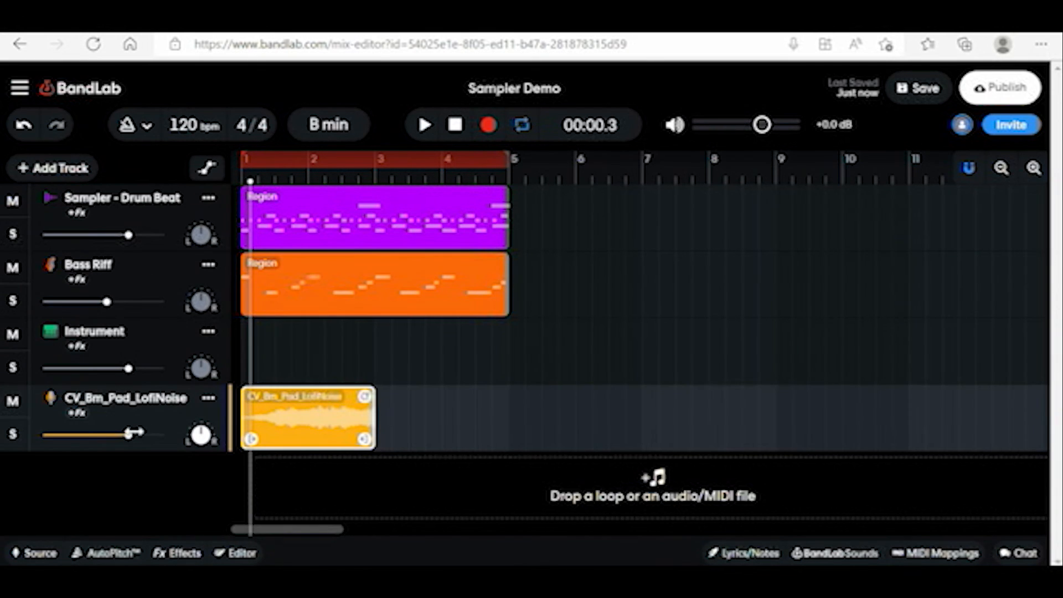
# - Lower the pad track's volume and extend its region to end at bar 5 with the other regions
pyautogui.moveTo(129, 435); pyautogui.dragTo(92, 436)
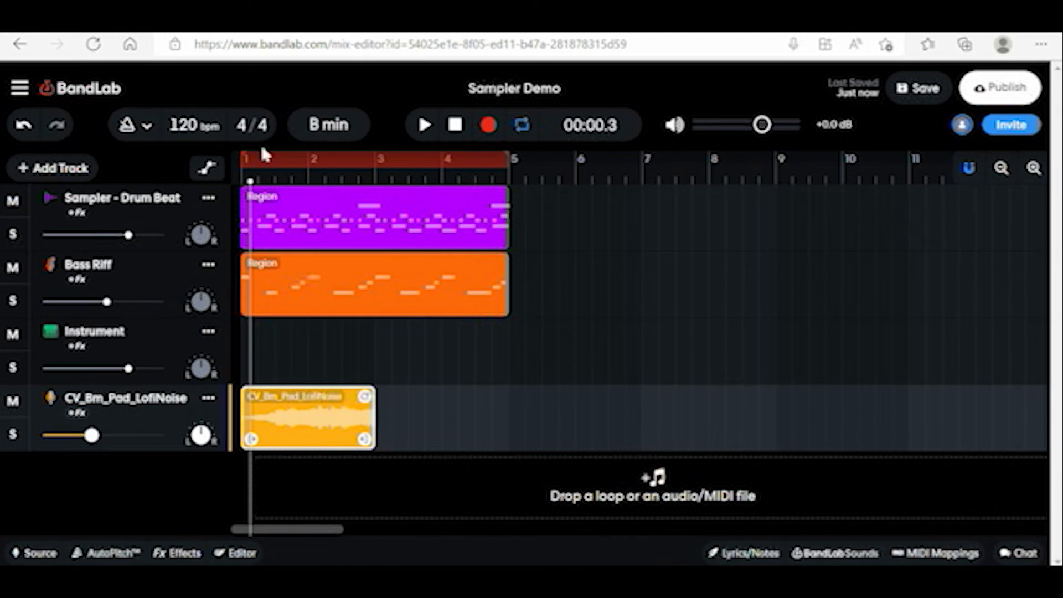
pyautogui.click(454, 126)
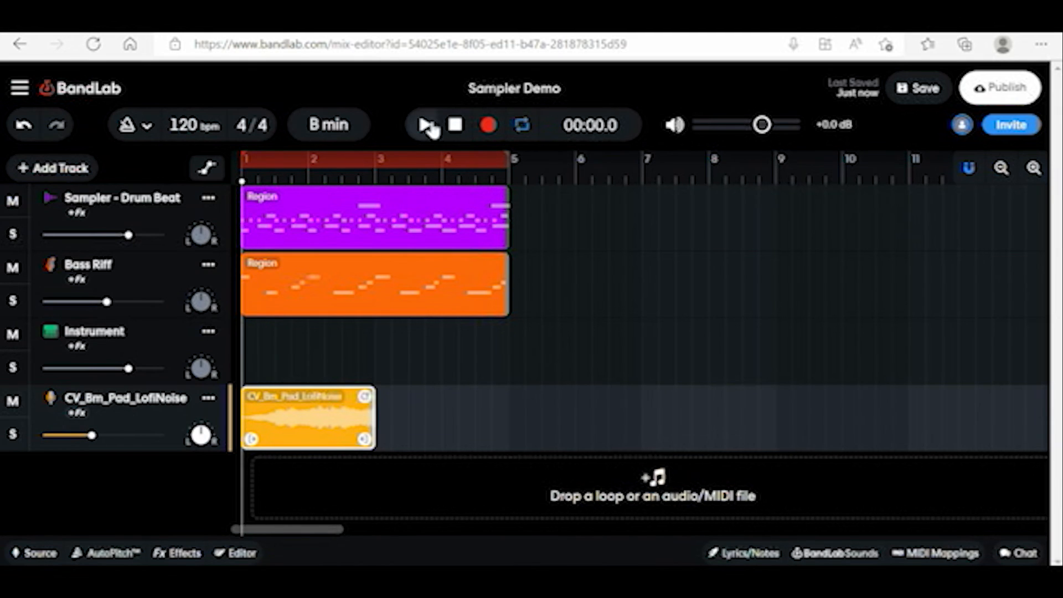
pyautogui.moveTo(386, 441); pyautogui.dragTo(509, 440)
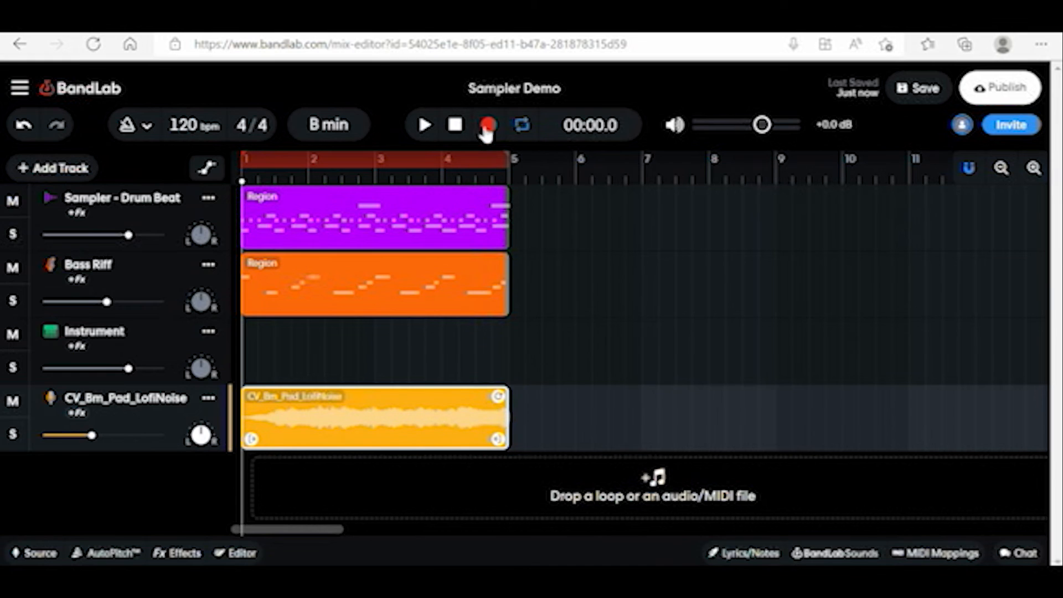
# - Play the mix and slightly lower the Sampler - Drum Beat track's volume while listening
pyautogui.click(424, 125)
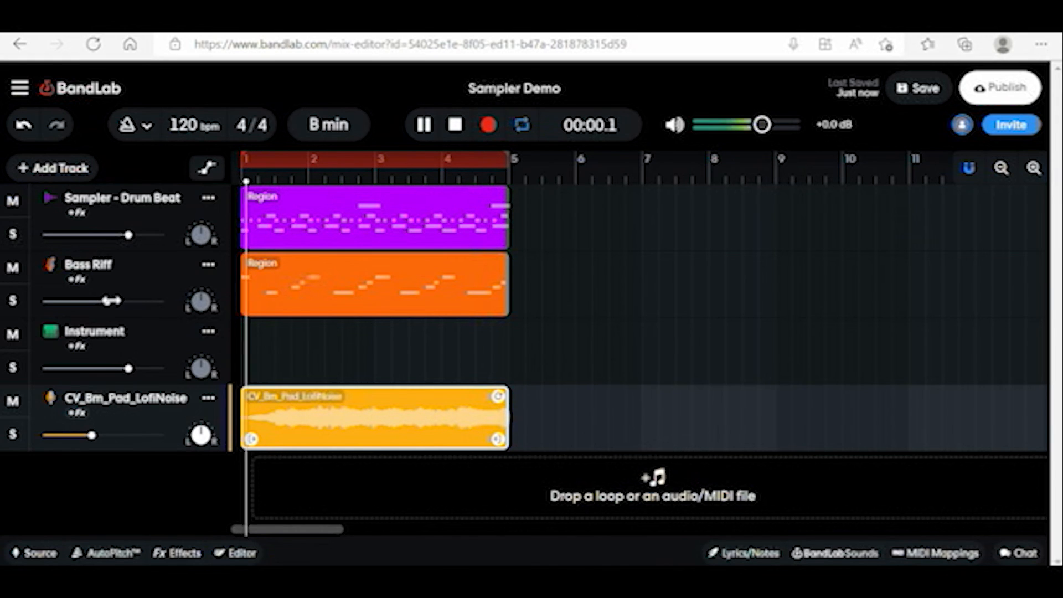
pyautogui.moveTo(123, 236)
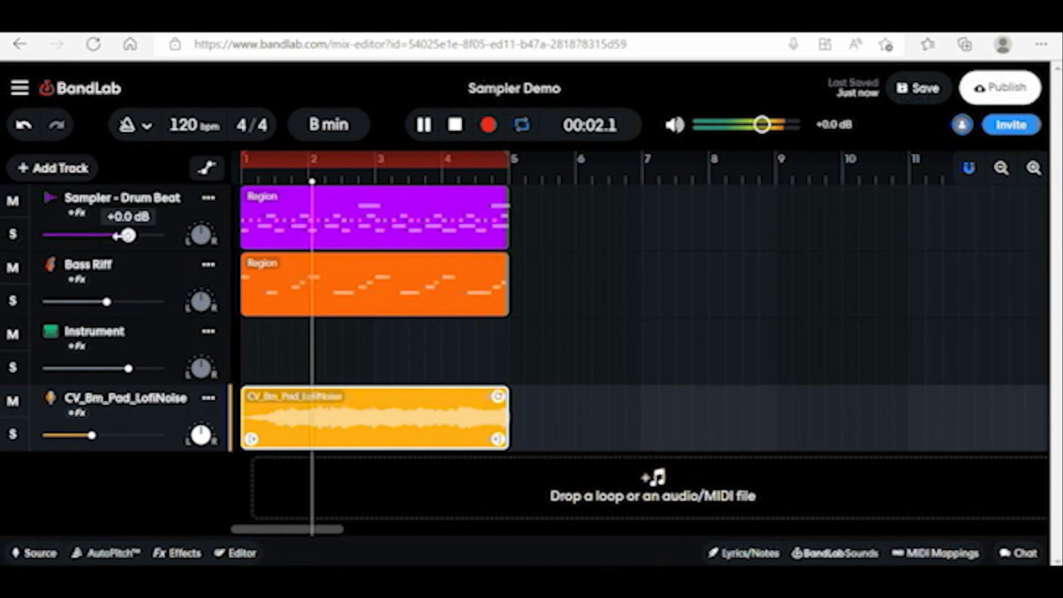
pyautogui.moveTo(125, 236); pyautogui.dragTo(116, 237)
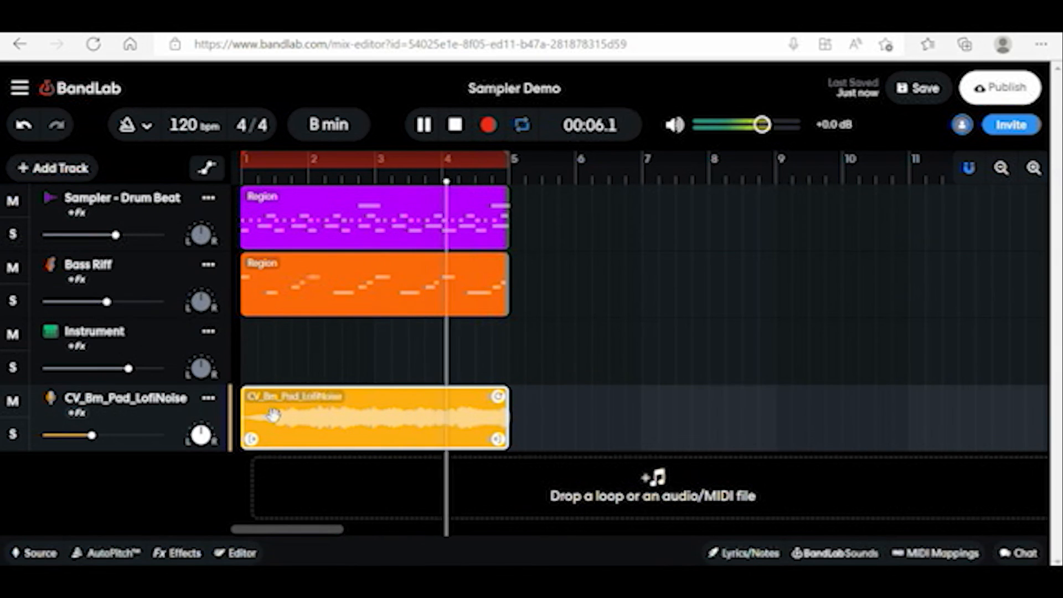
pyautogui.click(455, 126)
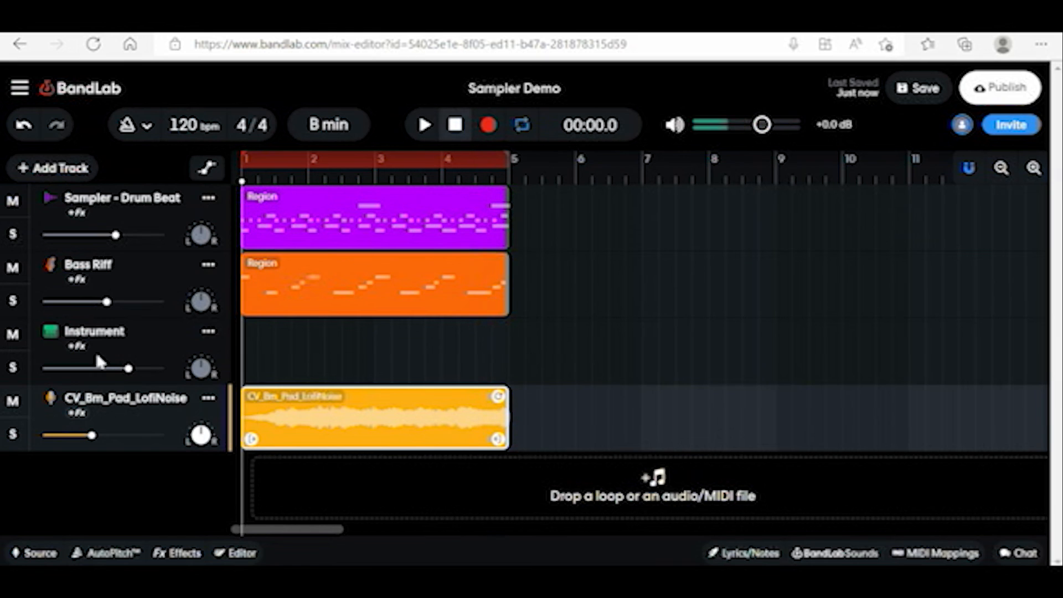
# - Delete the empty Instrument track and save the project
pyautogui.click(208, 333)
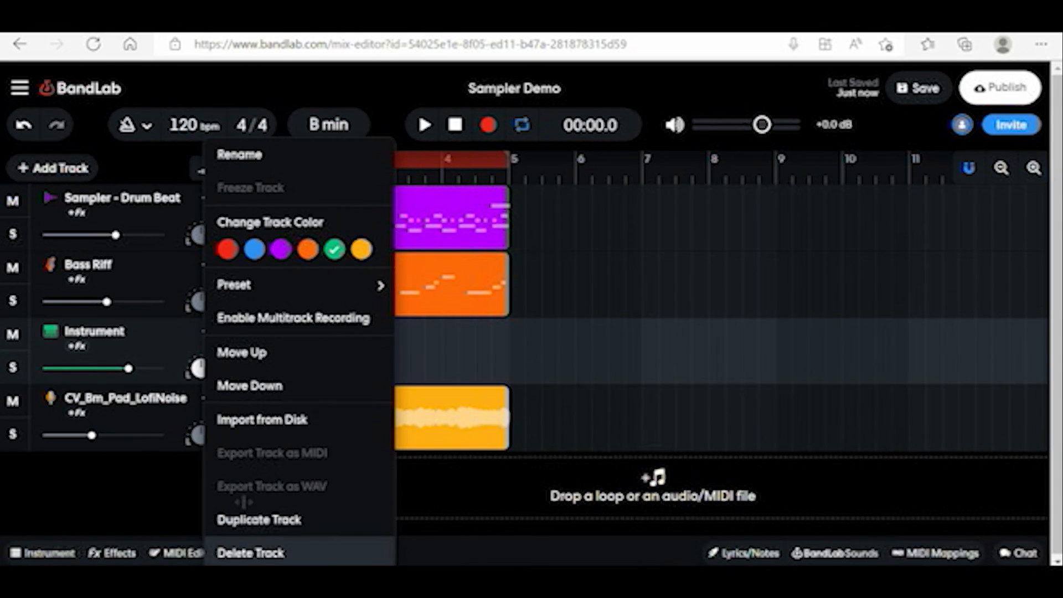
pyautogui.click(252, 551)
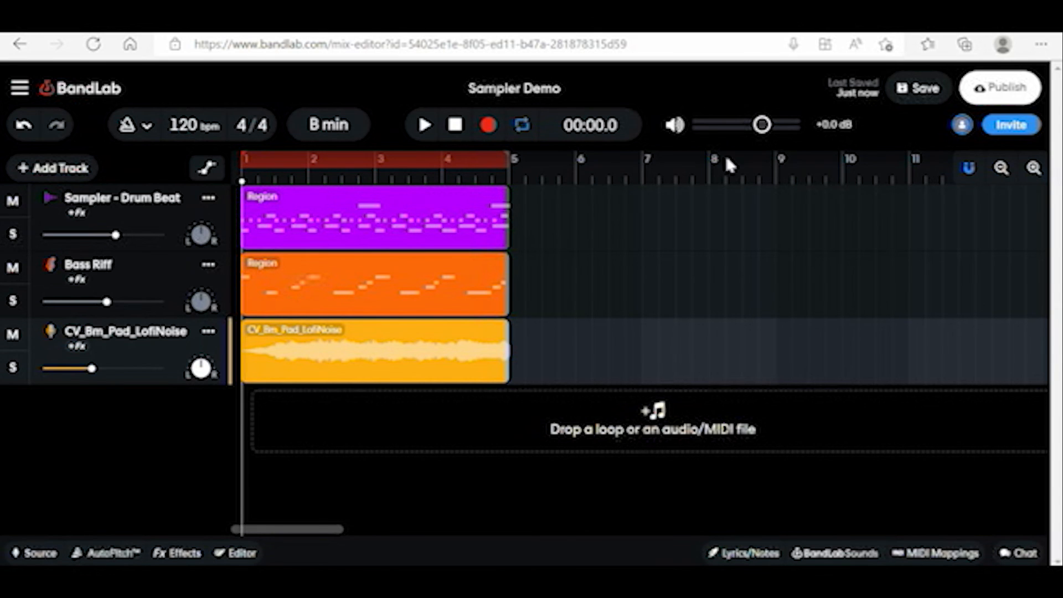
pyautogui.click(913, 91)
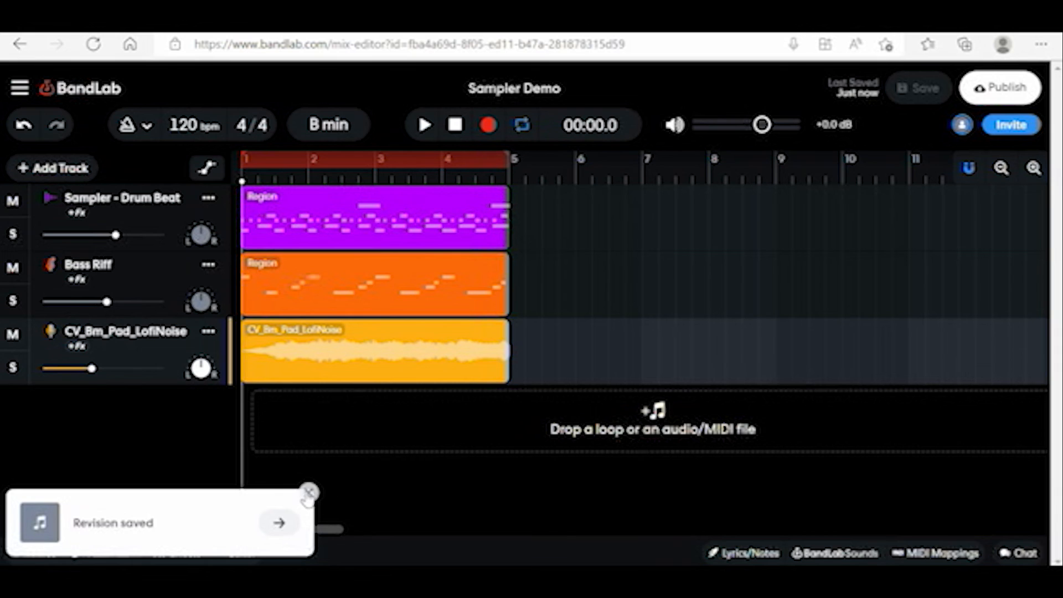
pyautogui.click(308, 493)
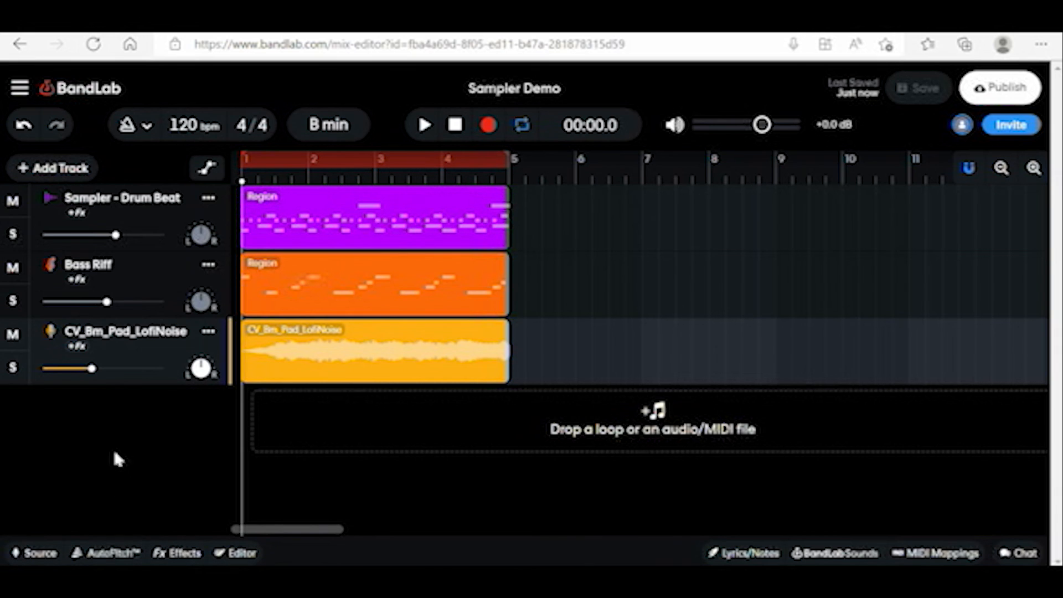
# - Add a Spring Reverb effect to the Sampler - Drum Beat track and set its intensity to 62.7%
pyautogui.click(136, 209)
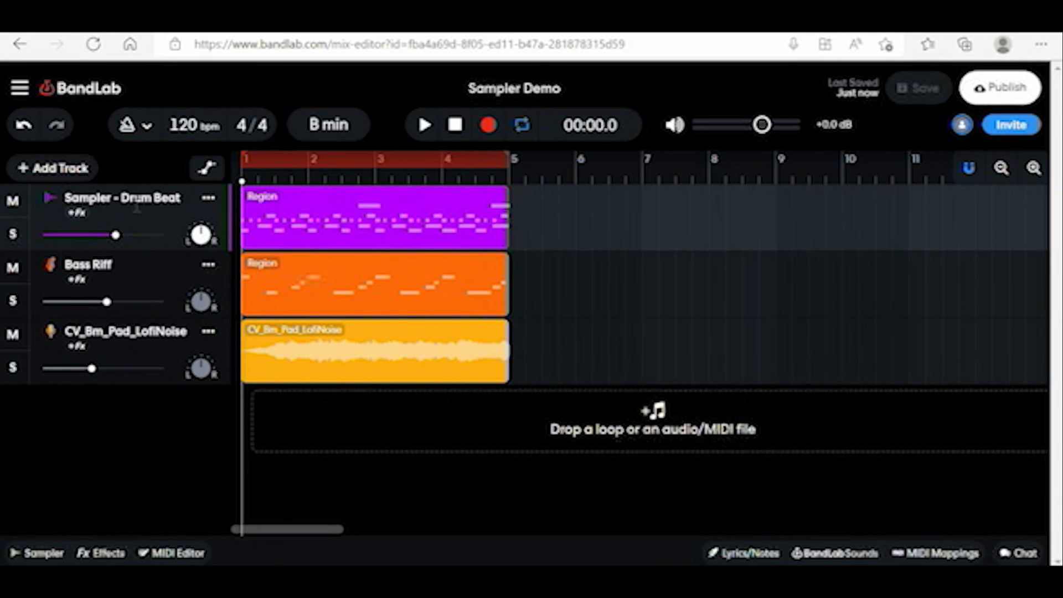
pyautogui.doubleClick(326, 210)
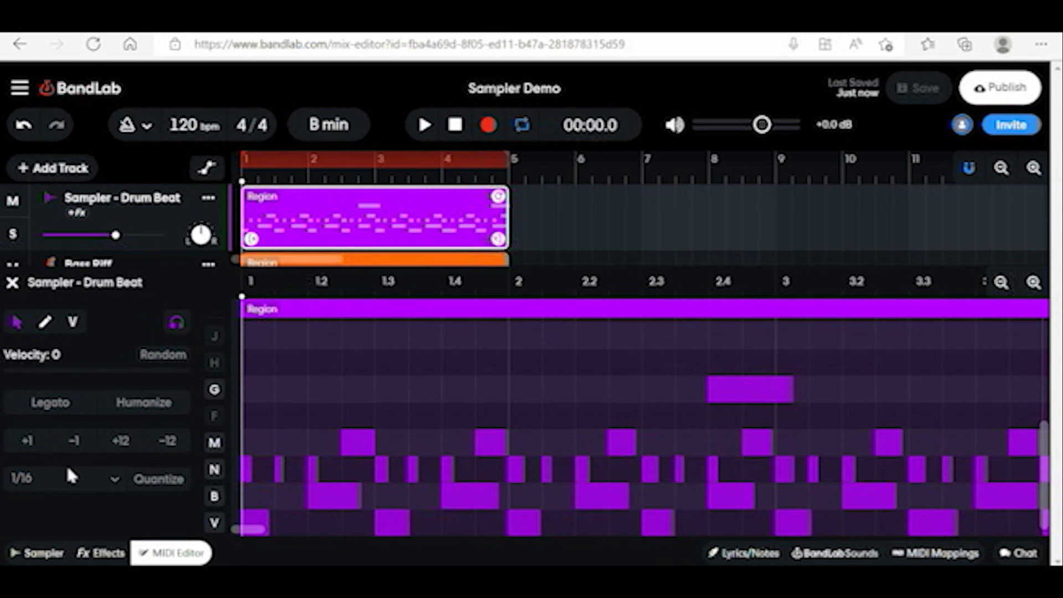
pyautogui.click(100, 553)
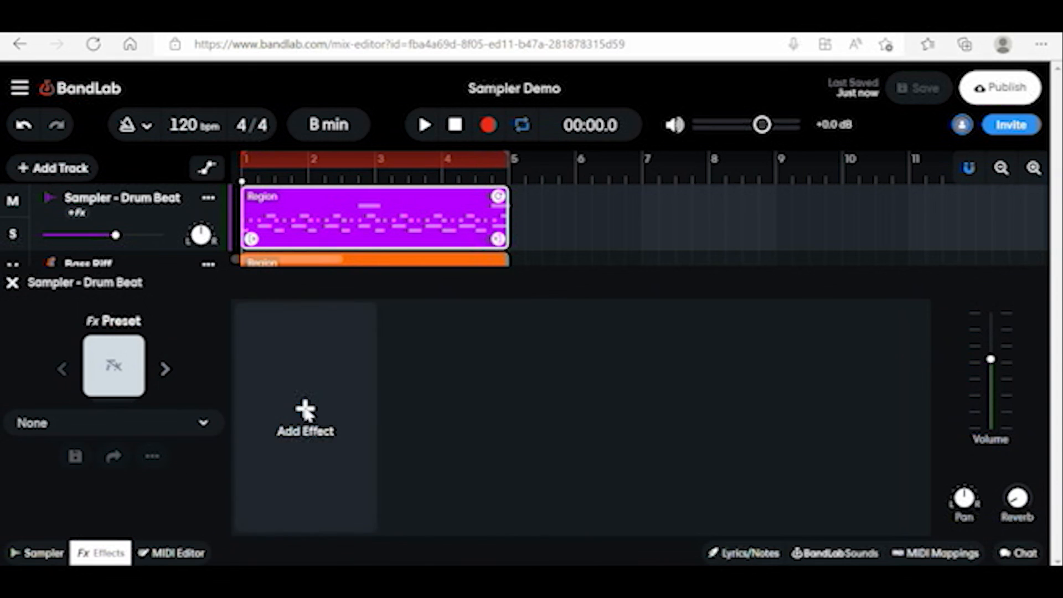
pyautogui.click(305, 413)
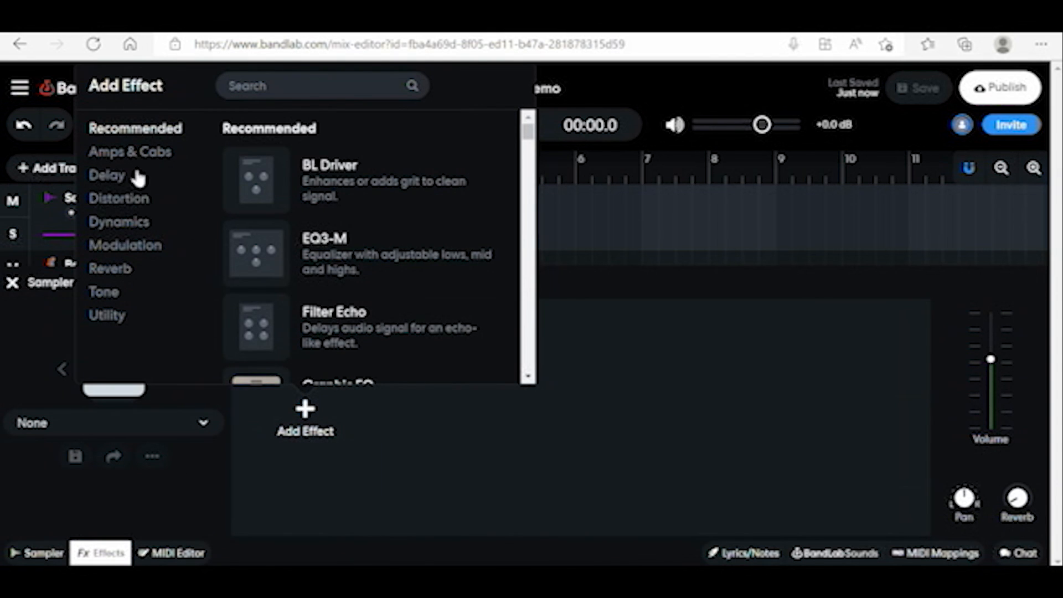
pyautogui.click(119, 271)
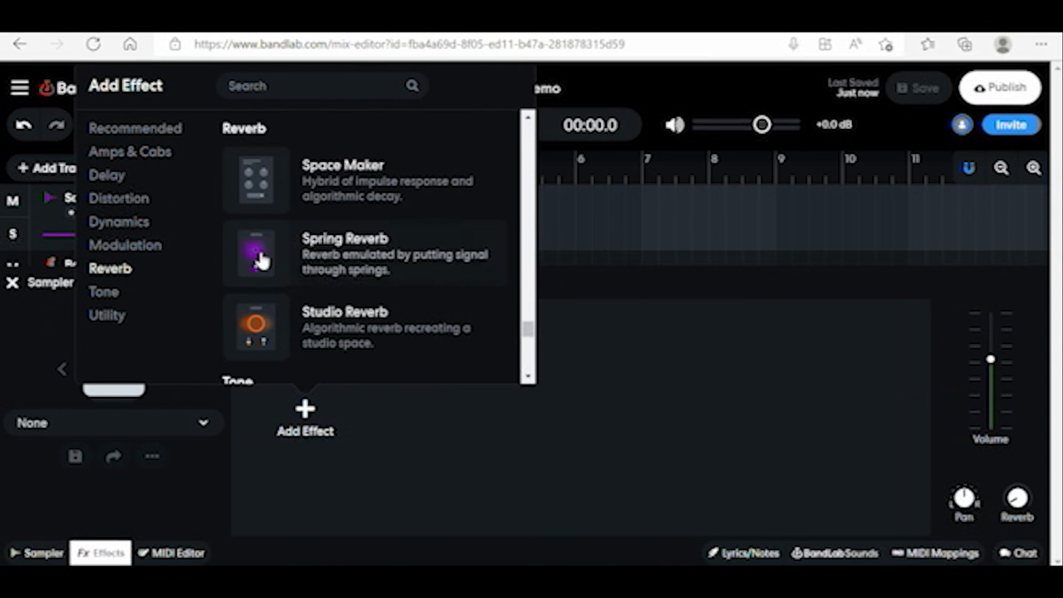
pyautogui.click(331, 259)
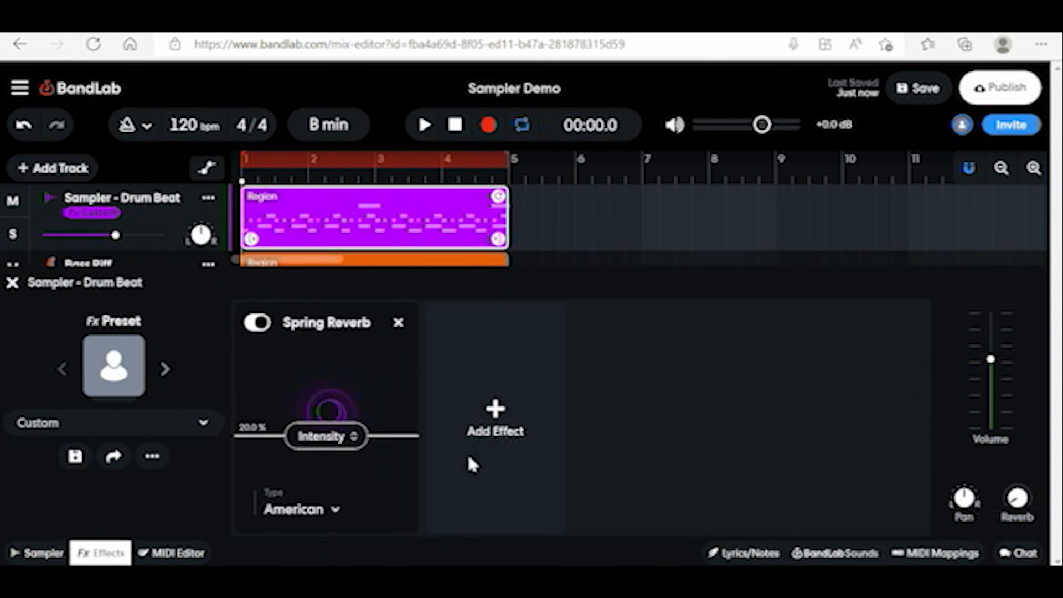
pyautogui.moveTo(359, 401); pyautogui.dragTo(361, 366)
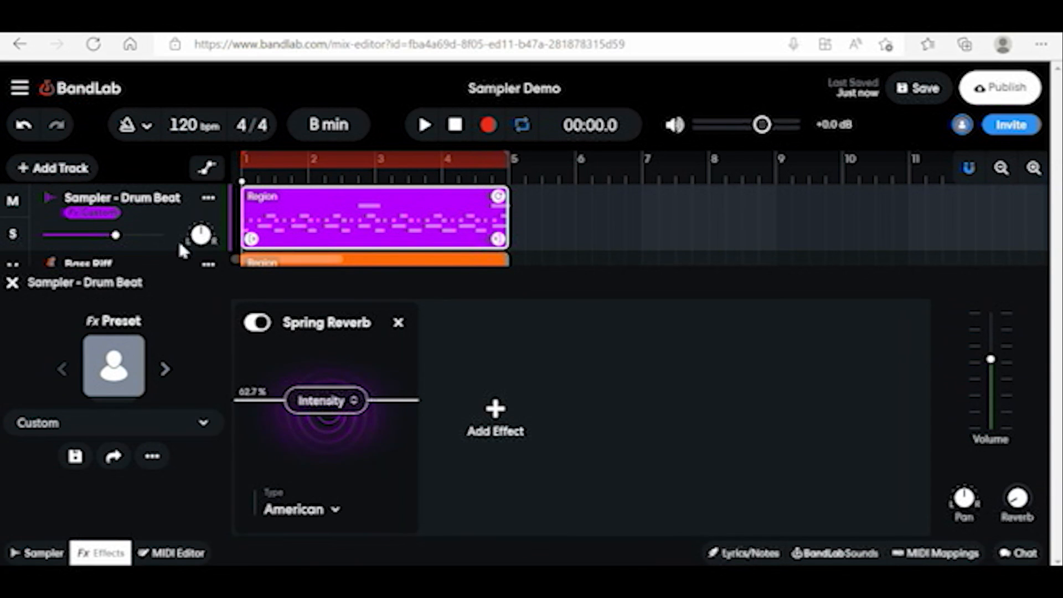
# - Solo the Sampler - Drum Beat track and raise its Spring Reverb intensity to 84.7% during playback
pyautogui.click(13, 234)
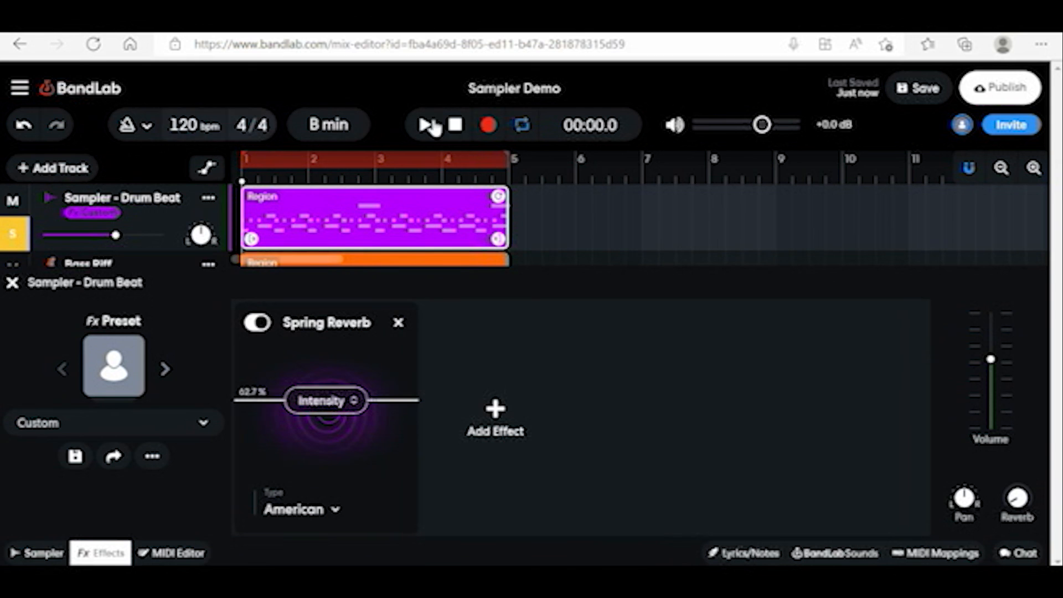
pyautogui.click(422, 136)
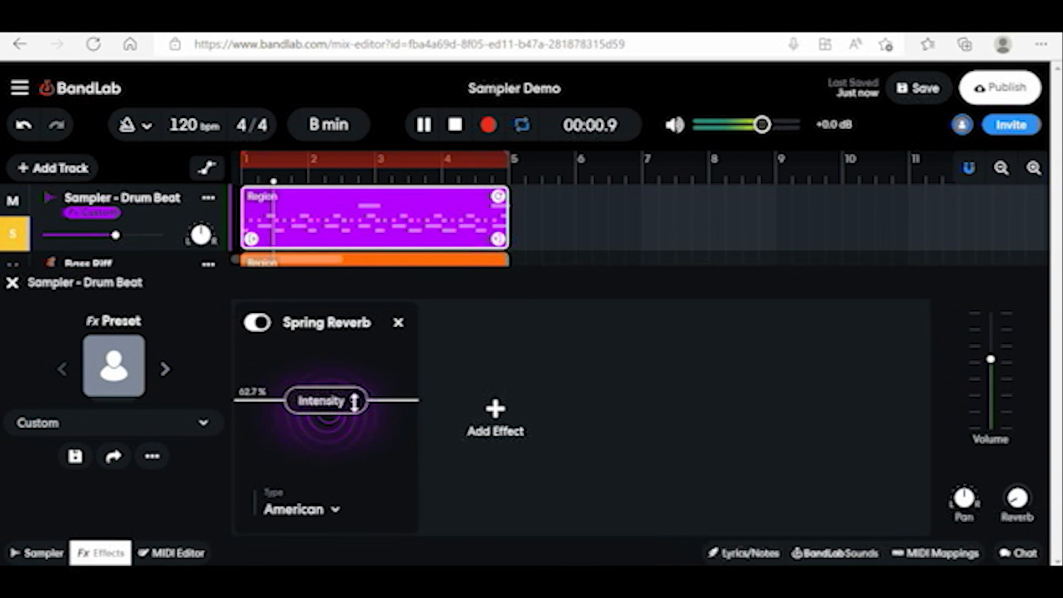
pyautogui.moveTo(351, 455); pyautogui.dragTo(359, 380)
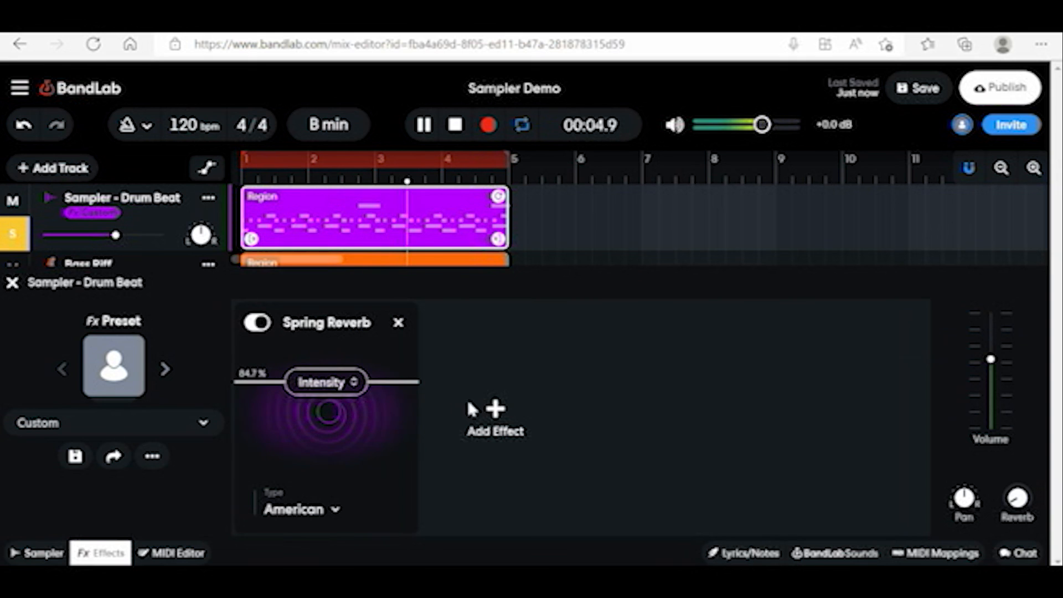
# - Try the UK type on the Spring Reverb, switch back to American and set the intensity to 83.4%
pyautogui.click(332, 512)
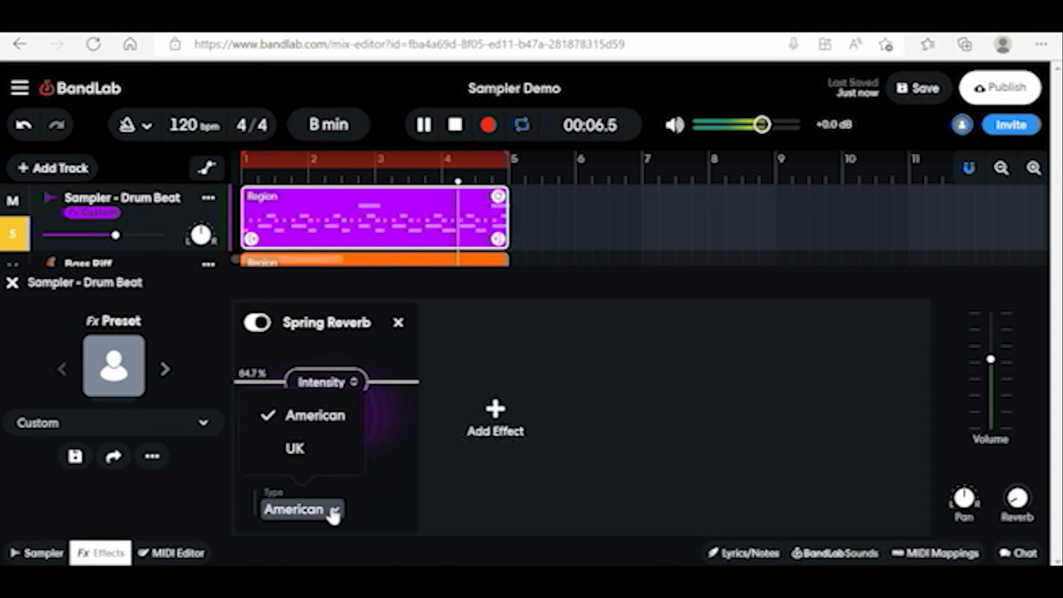
pyautogui.click(319, 447)
pyautogui.moveTo(325, 483); pyautogui.dragTo(289, 516)
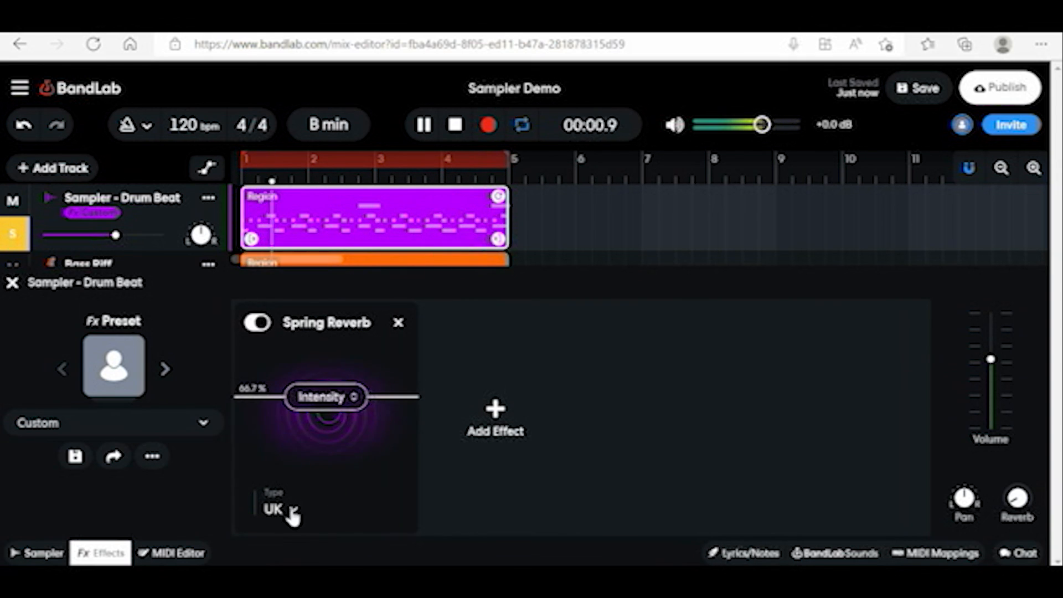
pyautogui.click(282, 509)
pyautogui.click(340, 416)
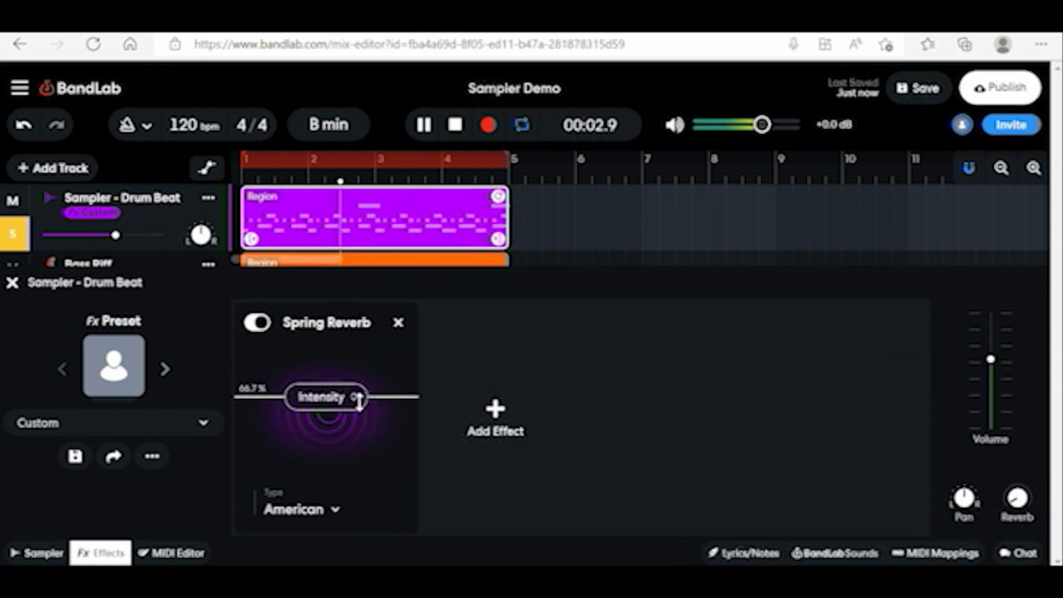
pyautogui.moveTo(362, 388); pyautogui.dragTo(362, 375)
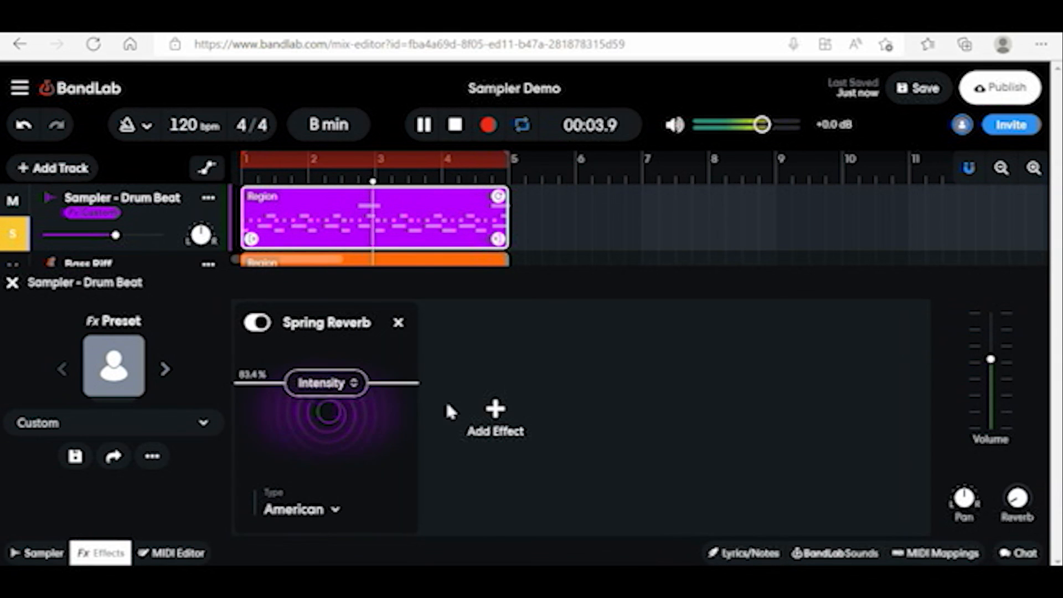
# - Add a Space Maker reverb effect to the Sampler - Drum Beat track and set its model to Church
pyautogui.click(493, 417)
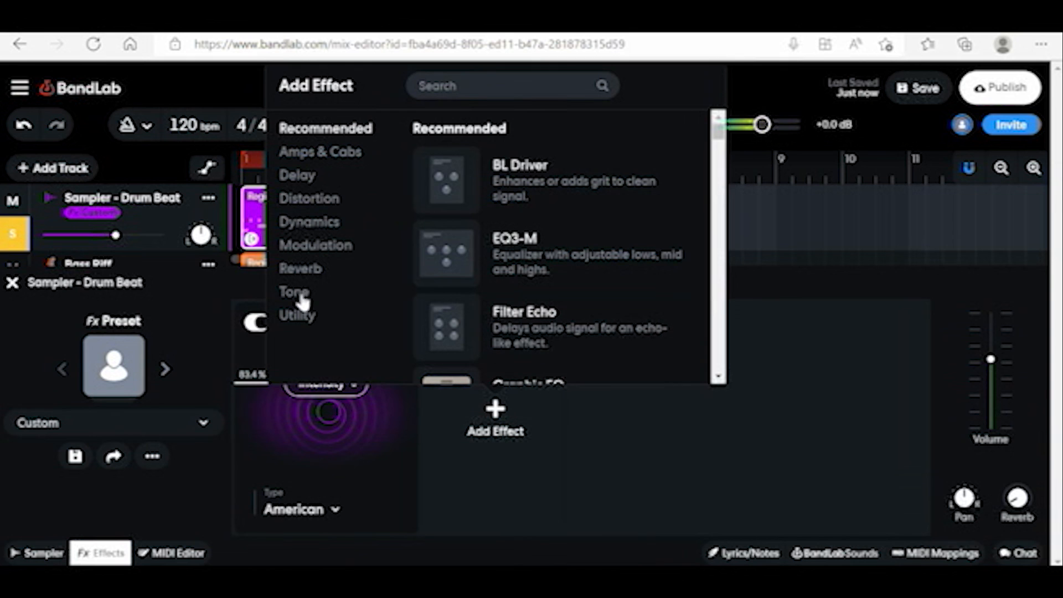
pyautogui.click(310, 271)
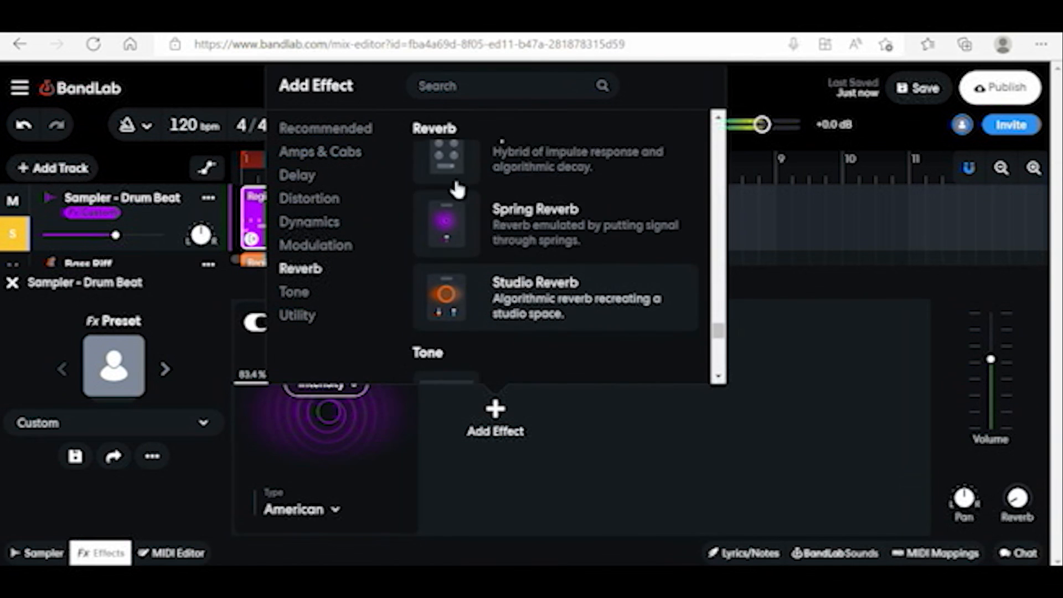
pyautogui.click(458, 156)
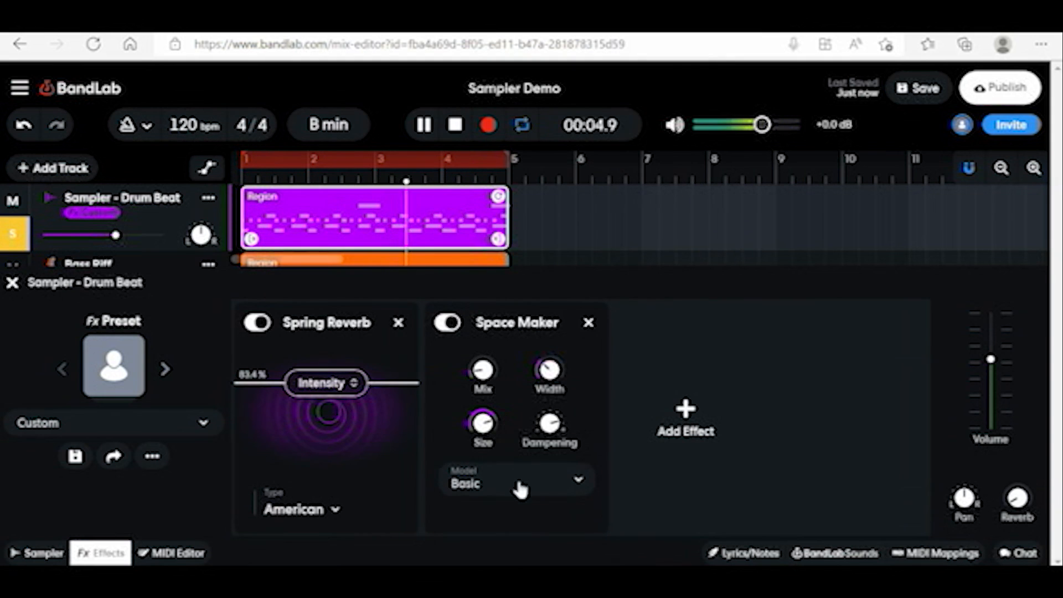
pyautogui.click(573, 487)
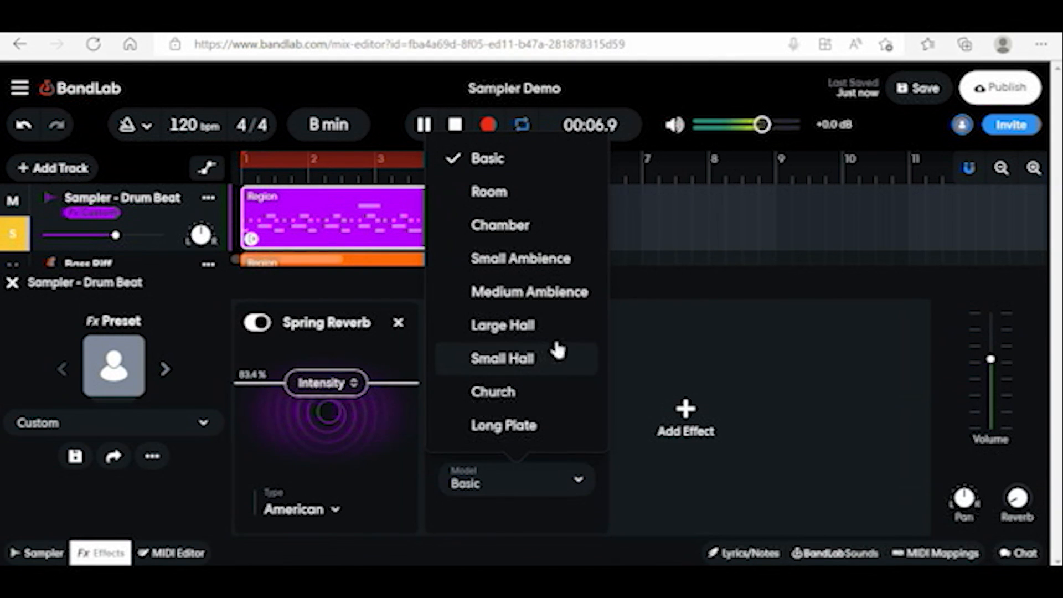
pyautogui.click(538, 389)
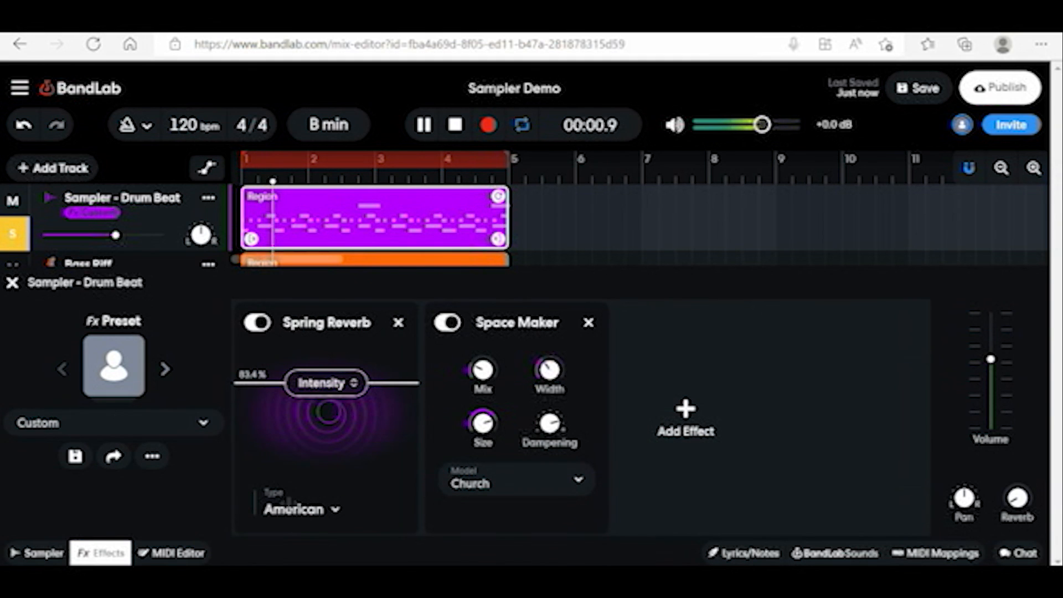
# - Close the drum track's effects and turn off its solo to hear the full mix
pyautogui.click(12, 282)
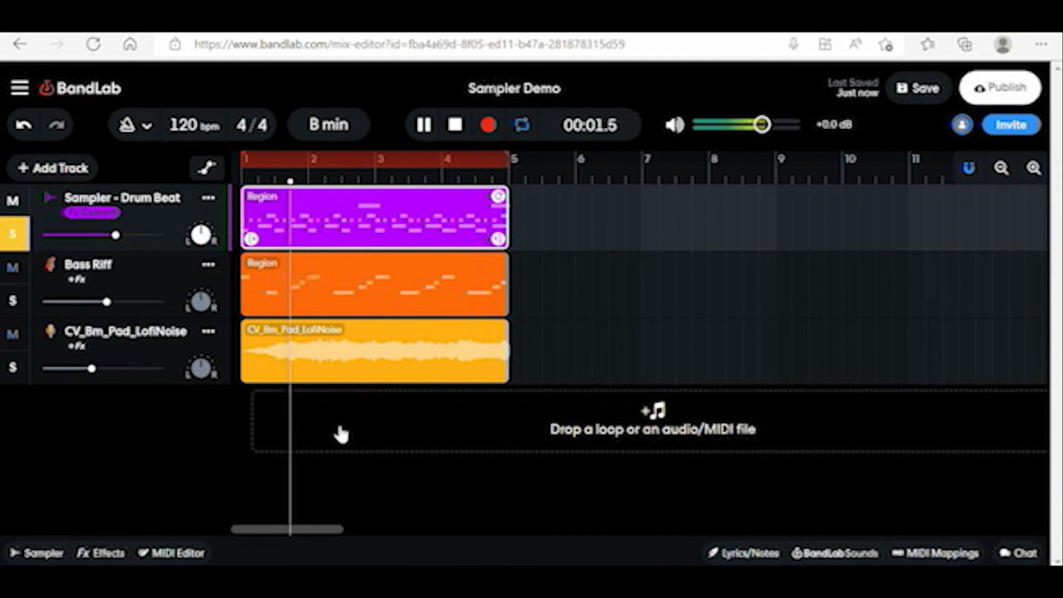
pyautogui.click(160, 283)
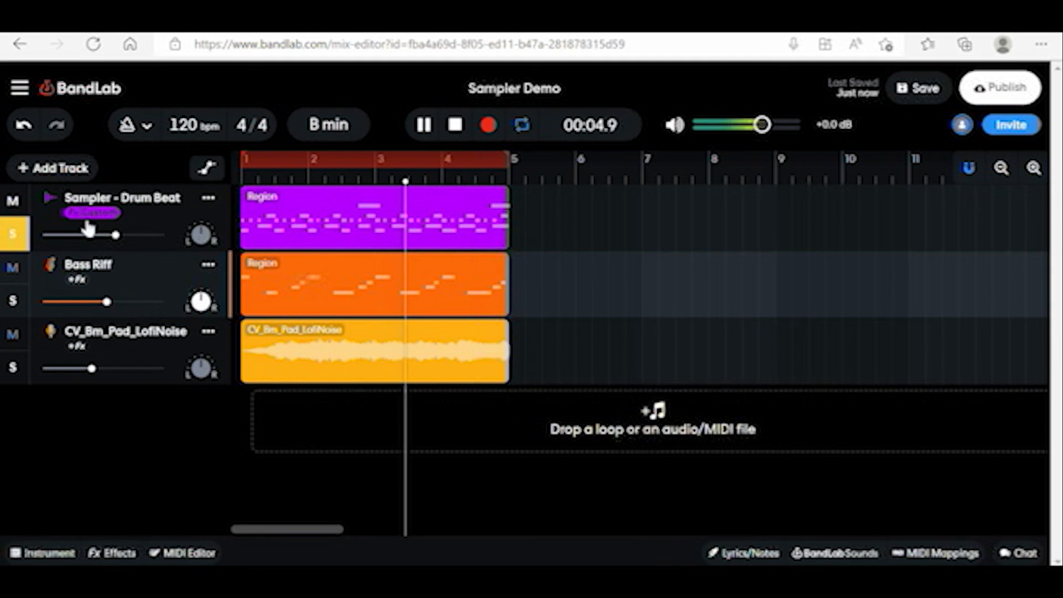
pyautogui.click(13, 236)
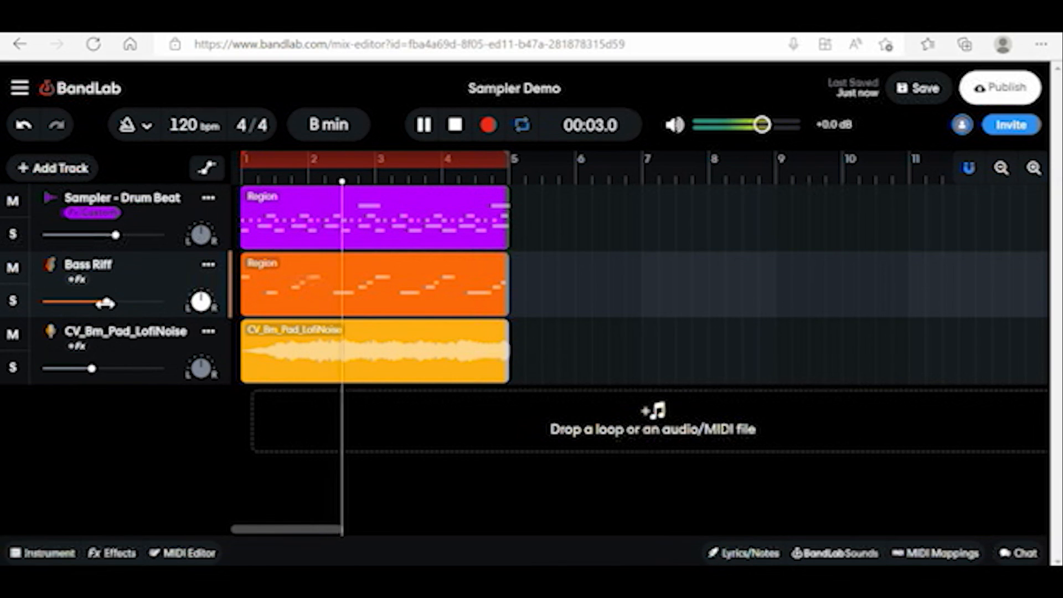
# - Lower the Bass Riff track's volume slightly while listening to the mix, and save the project
pyautogui.moveTo(105, 303); pyautogui.dragTo(89, 301)
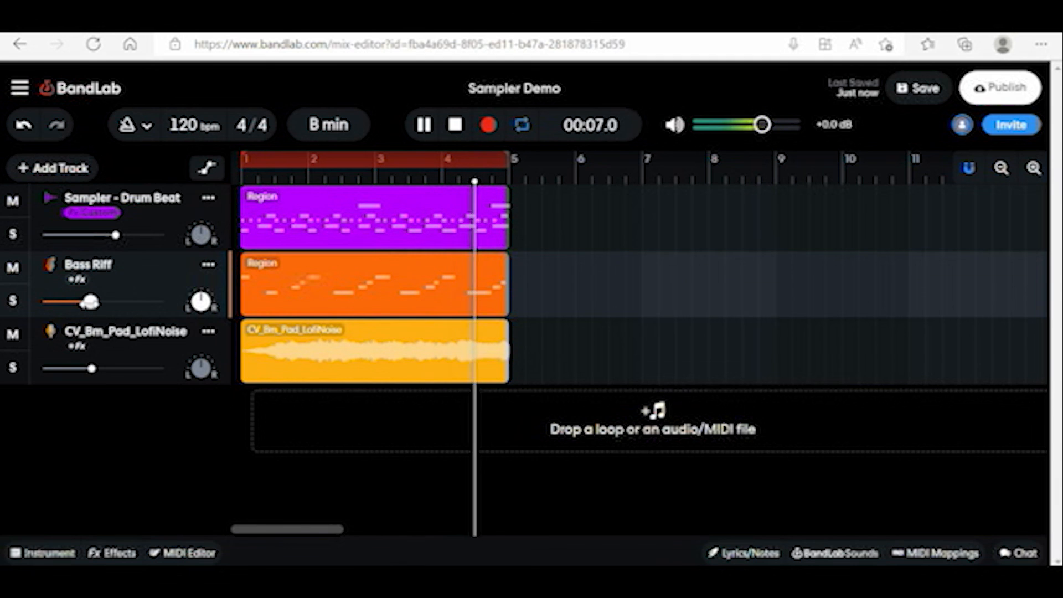
pyautogui.click(457, 126)
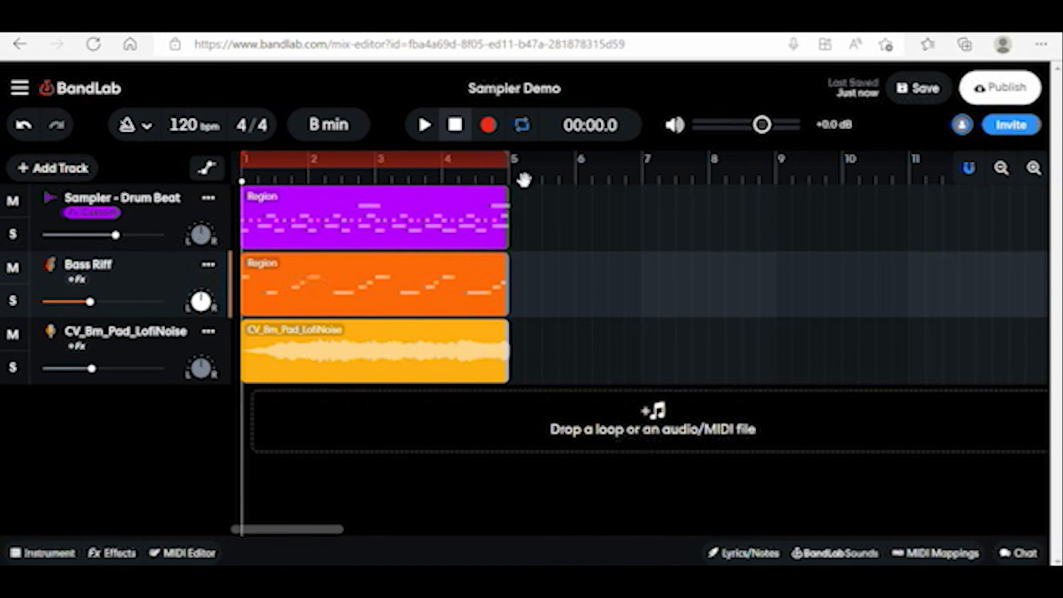
pyautogui.click(923, 90)
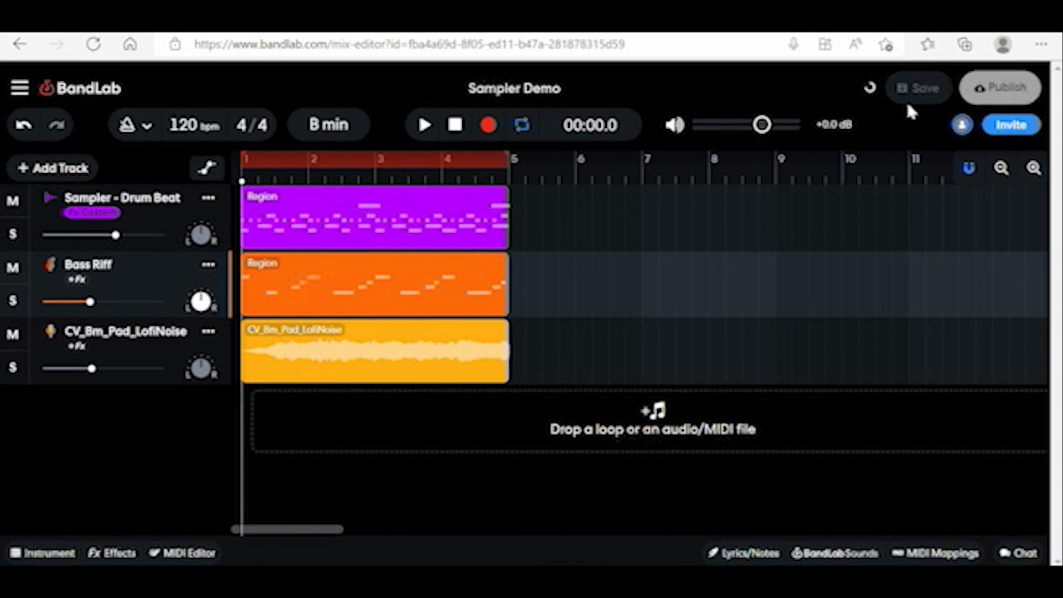